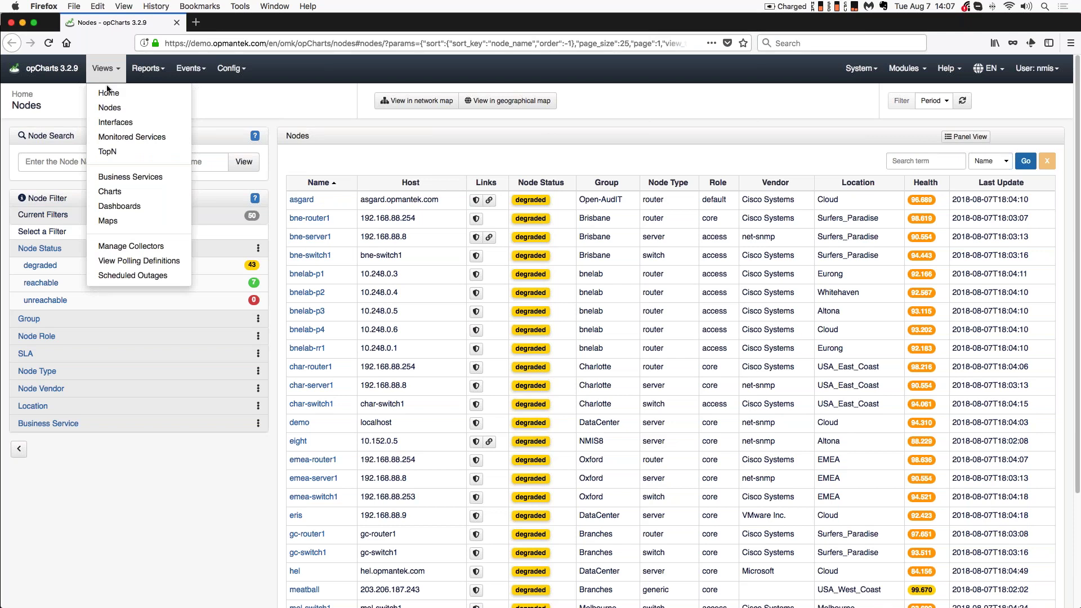
# Go to the list of dashboards and open the Building Monitor dashboard
pyautogui.click(122, 212)
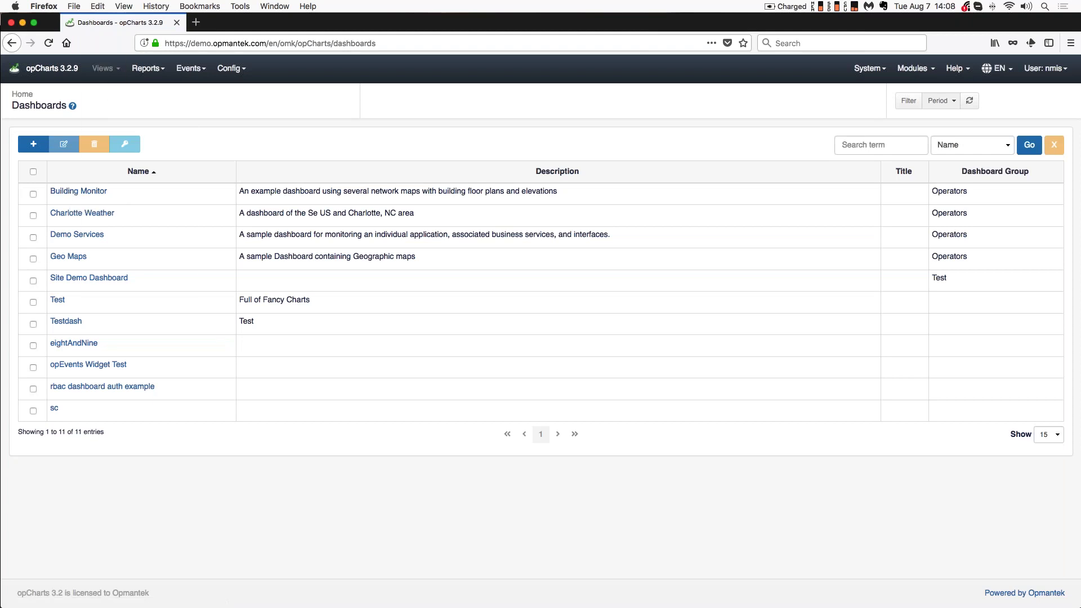
pyautogui.click(102, 69)
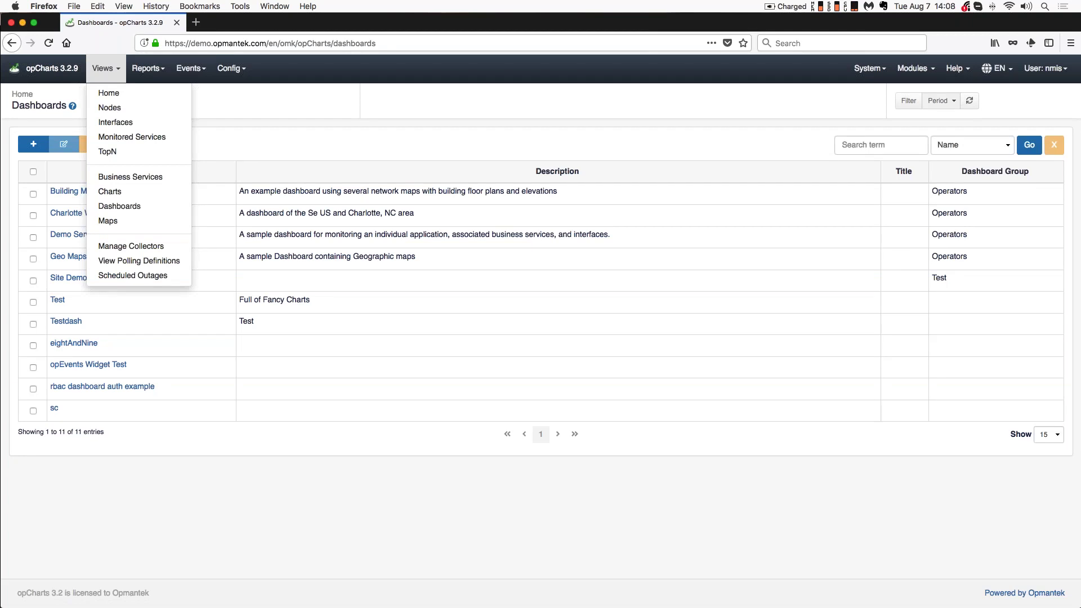
pyautogui.click(263, 153)
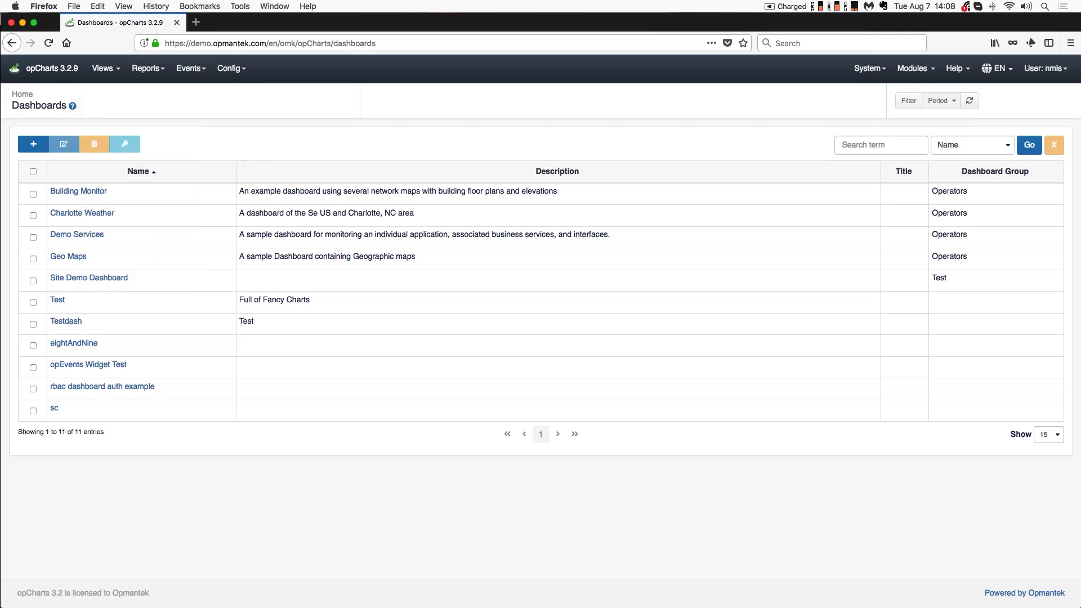
pyautogui.click(68, 193)
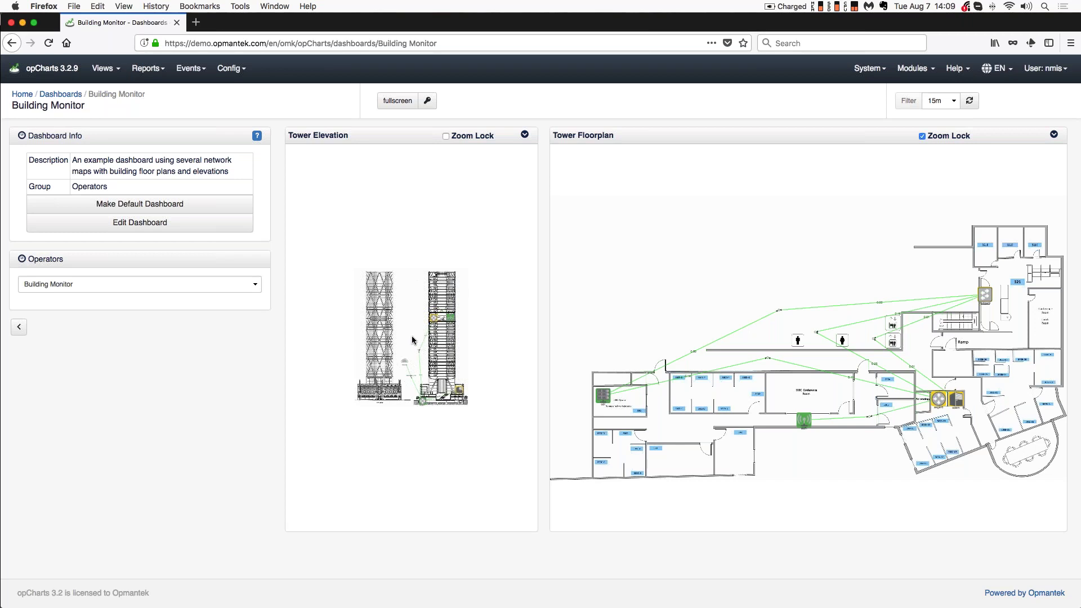
# Examine the Tower Elevation map at different zoom levels, closing in on the tower's network nodes and links
pyautogui.scroll(2, 411, 335)
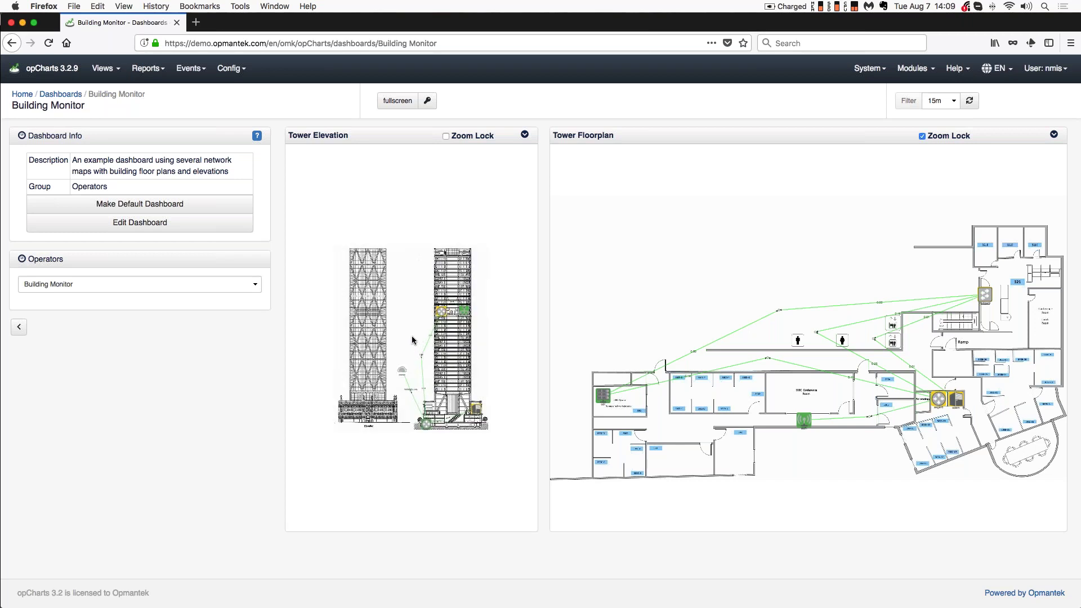
pyautogui.scroll(1, 411, 335)
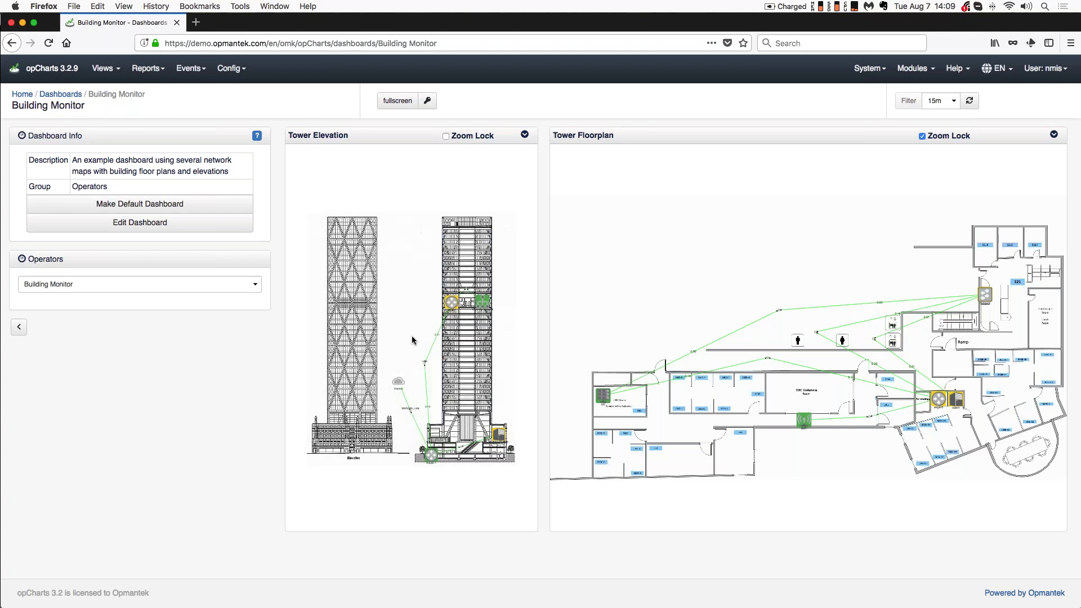
pyautogui.scroll(1, 411, 336)
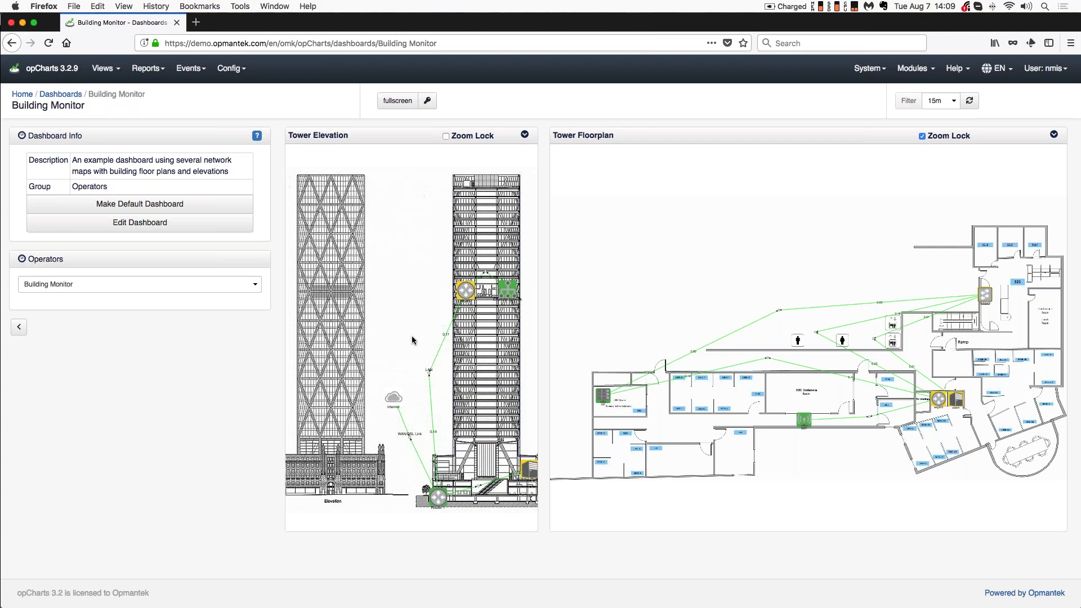
pyautogui.scroll(-1, 412, 336)
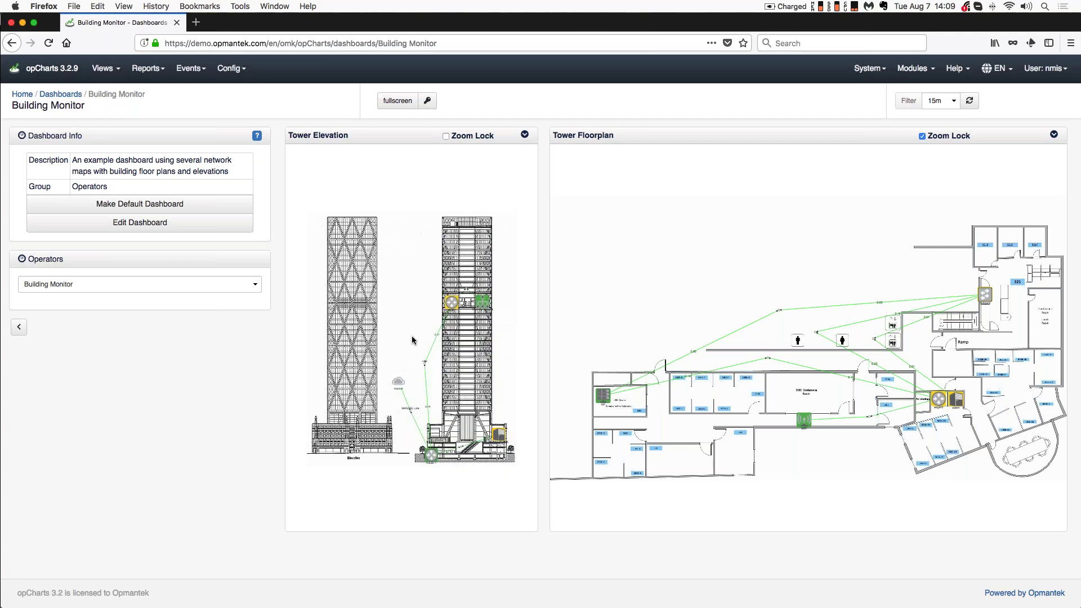
pyautogui.scroll(-1, 412, 337)
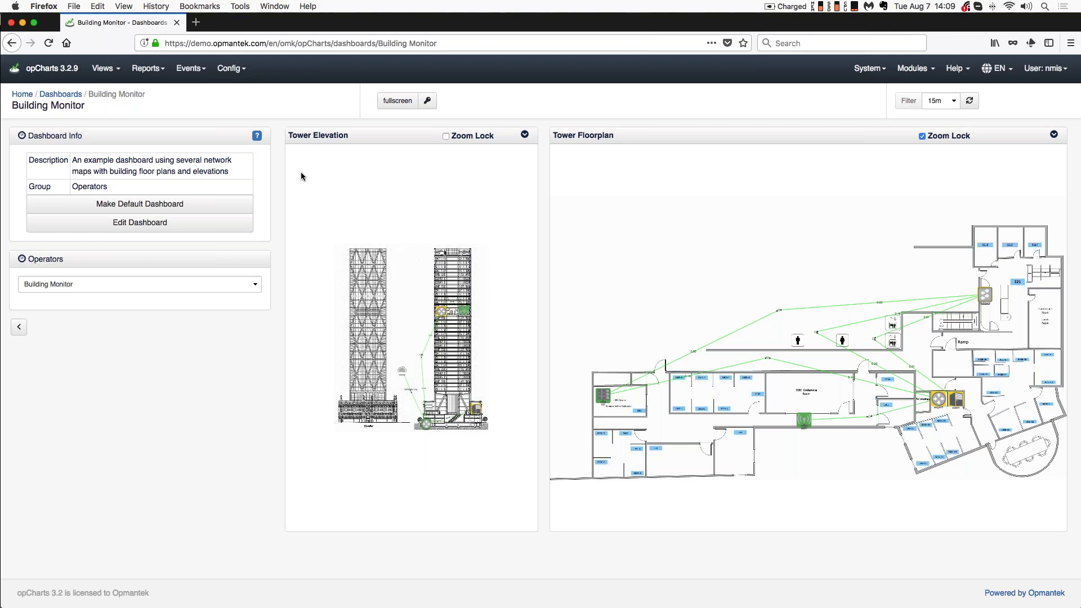
pyautogui.scroll(1, 301, 171)
pyautogui.scroll(1, 300, 171)
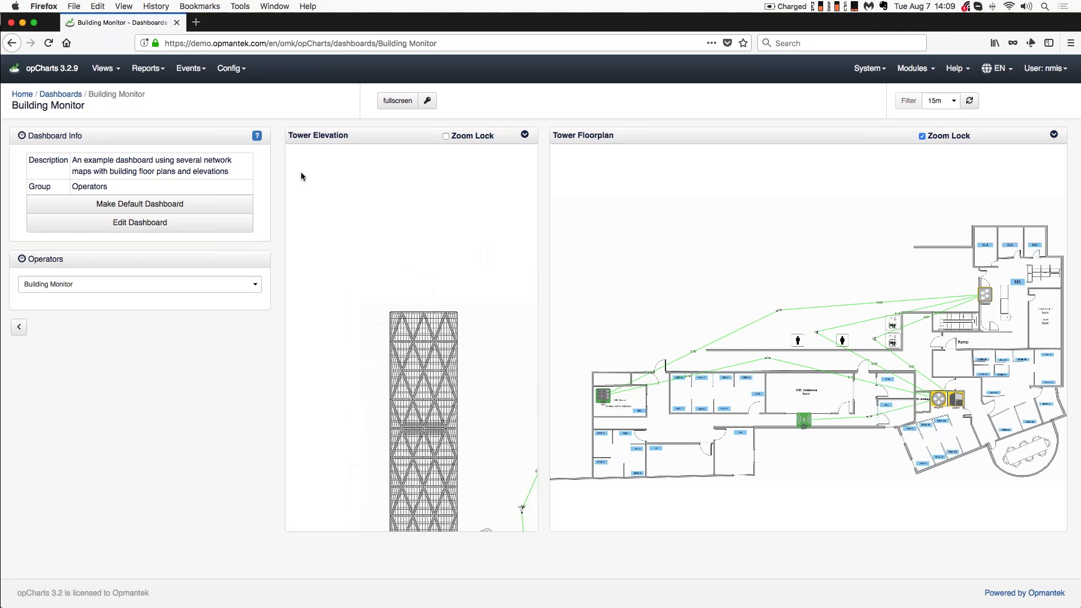
pyautogui.scroll(-3, 301, 171)
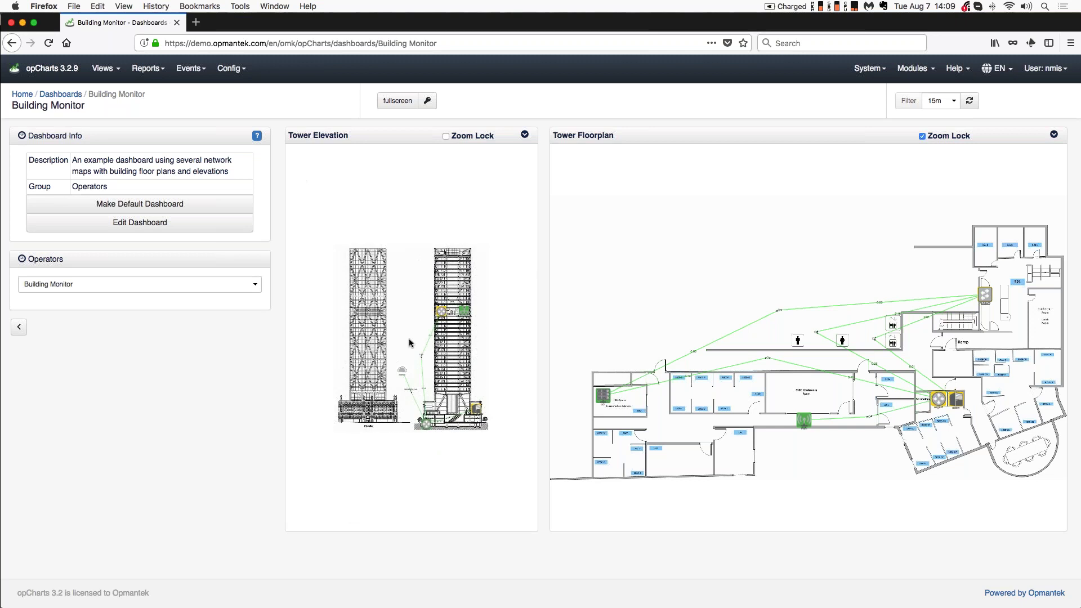
pyautogui.scroll(1, 409, 342)
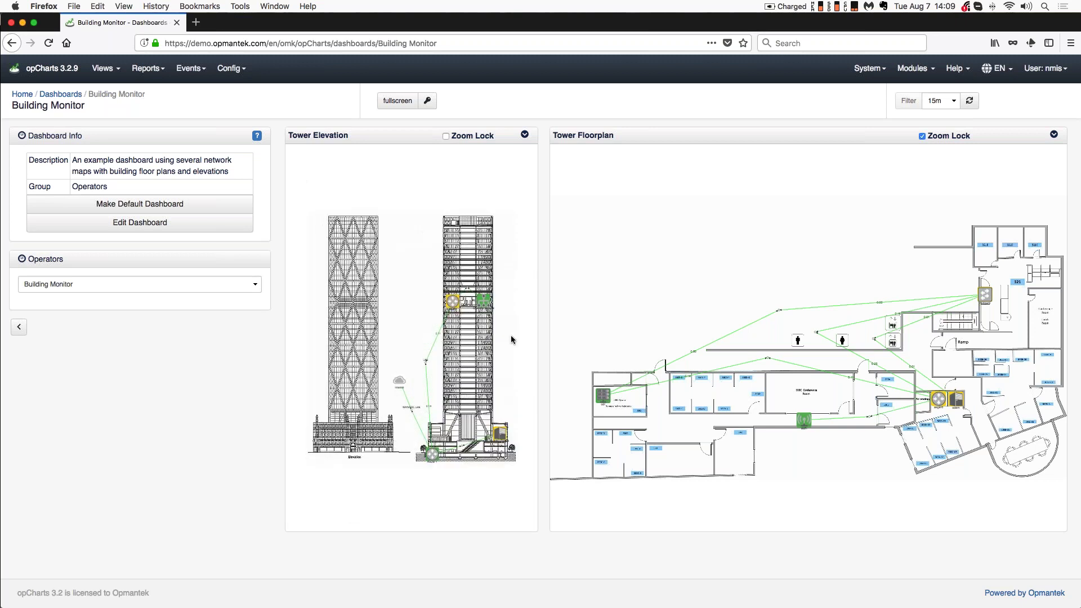
pyautogui.scroll(1, 511, 338)
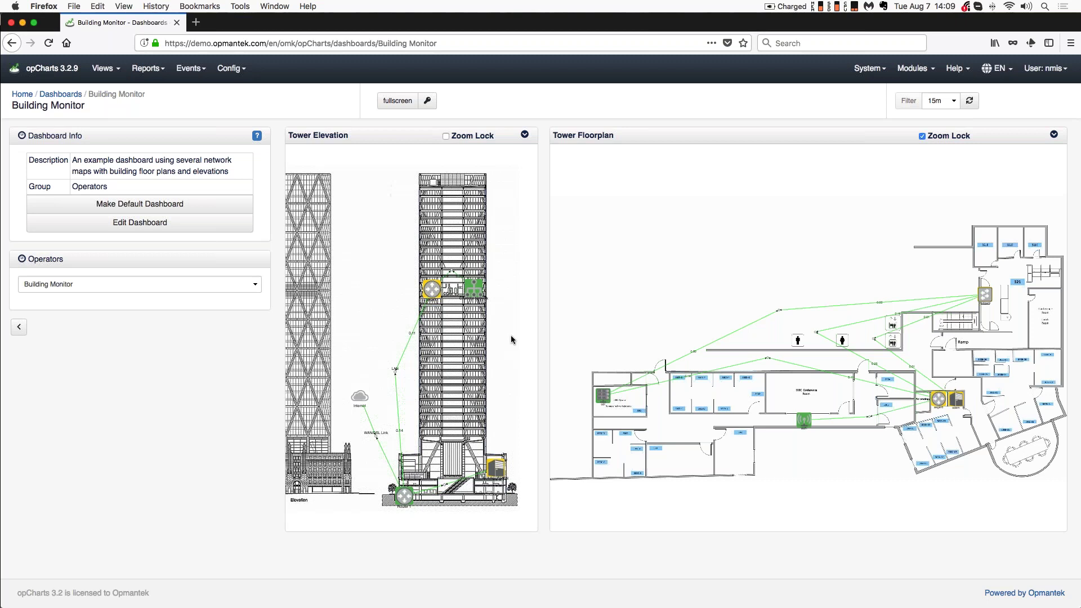
pyautogui.scroll(1, 443, 504)
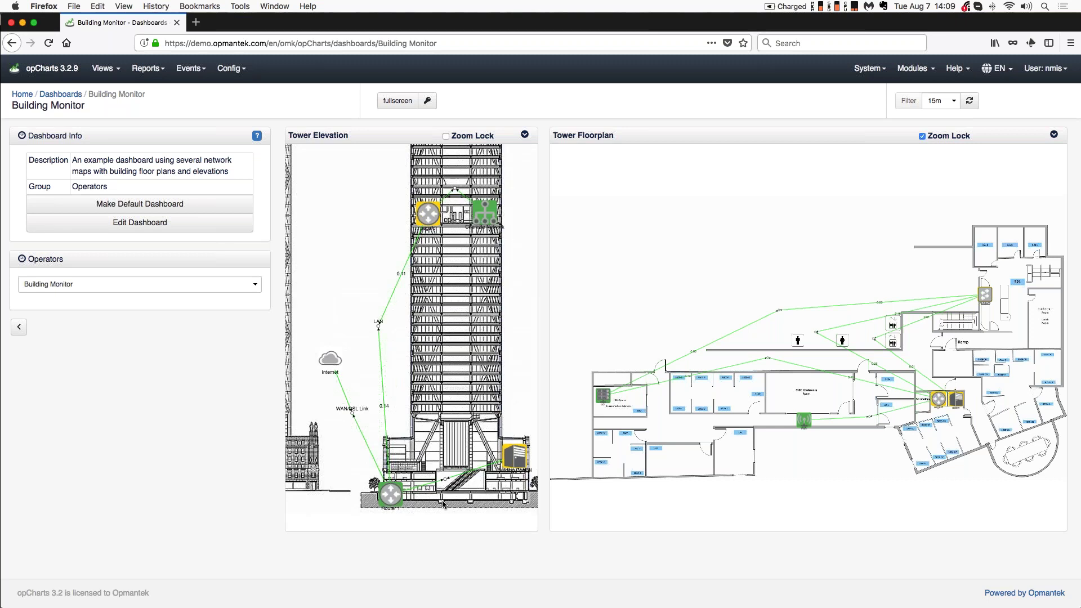
# Inspect the status details of the asgard router, the Charlotte group and the LAN link on the Tower Elevation map
pyautogui.moveTo(426, 220)
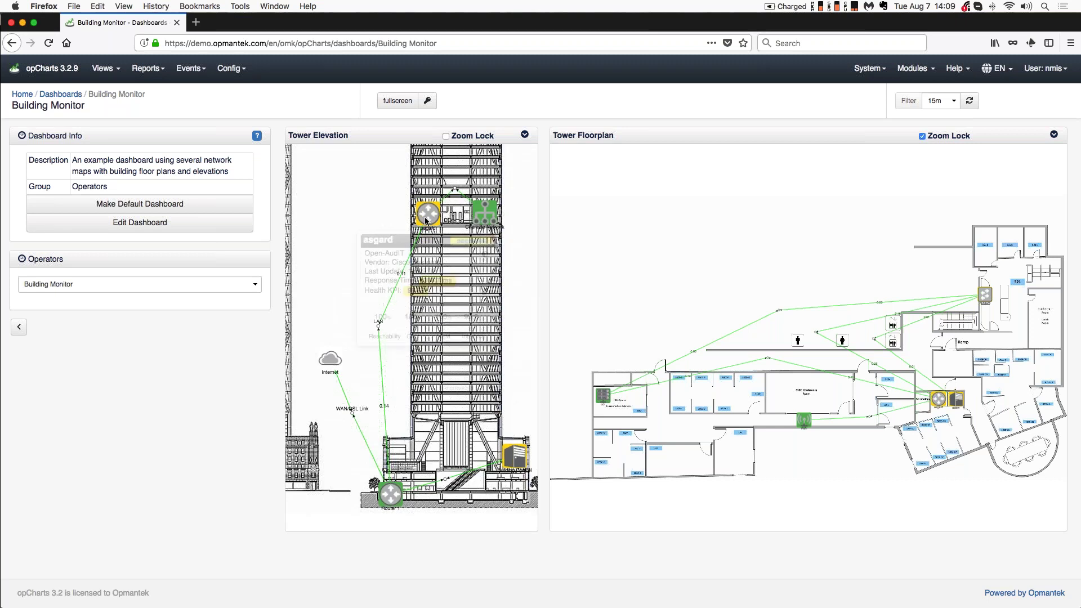
pyautogui.moveTo(488, 214)
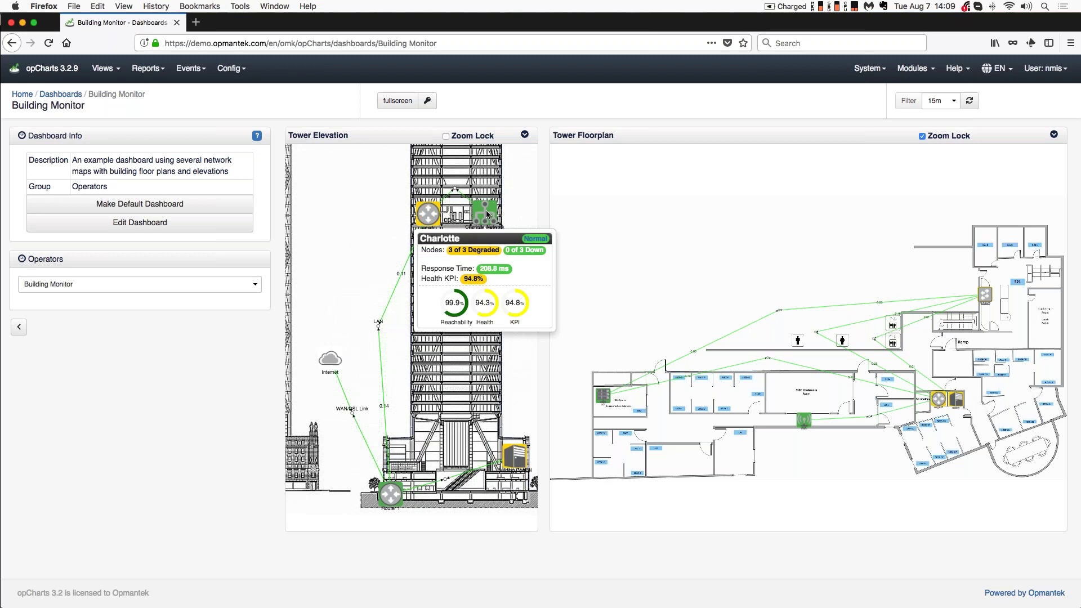
pyautogui.moveTo(379, 328)
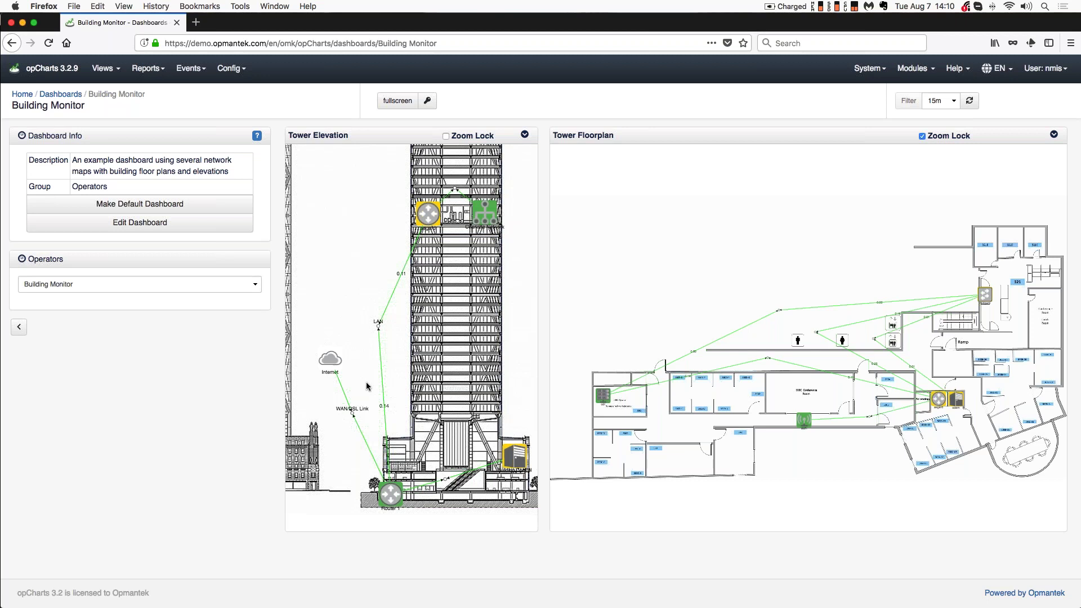
pyautogui.scroll(-2, 367, 386)
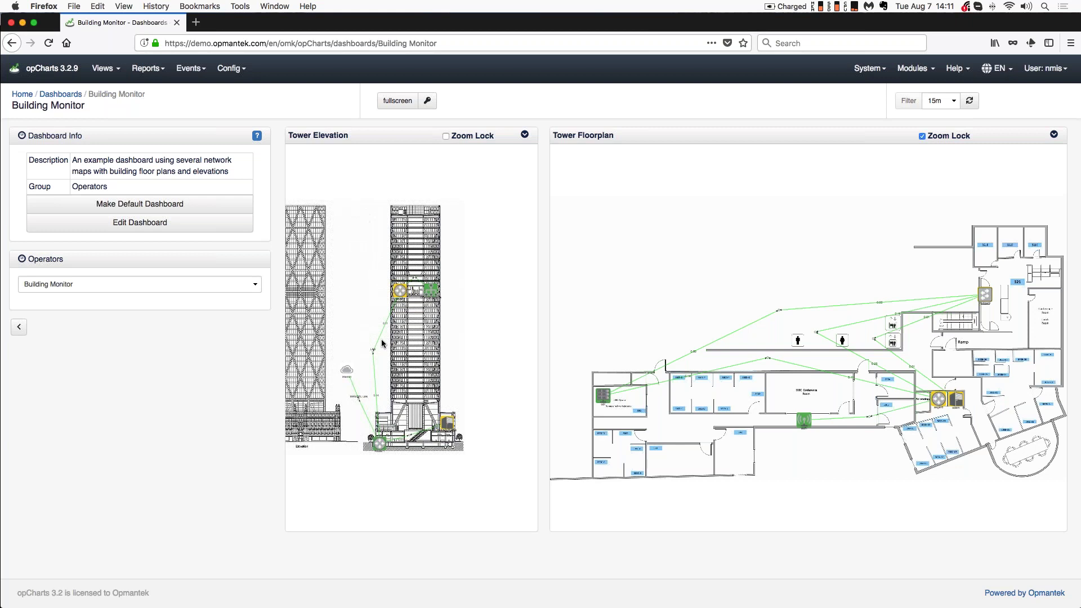
# Switch to the PowerPoint slide show covering image size and format considerations
pyautogui.moveTo(753, 606)
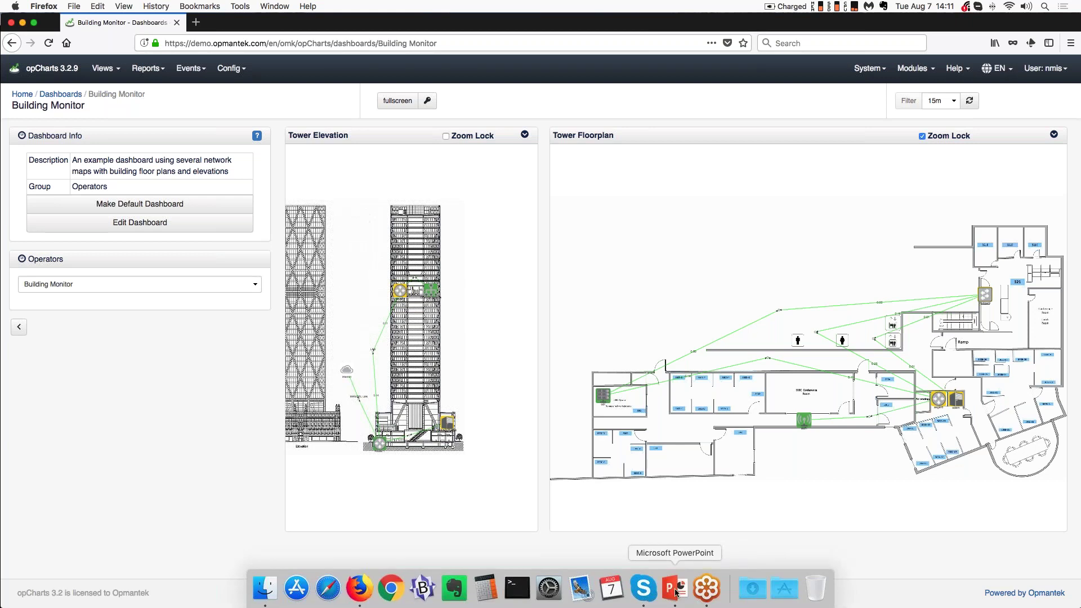
pyautogui.click(676, 592)
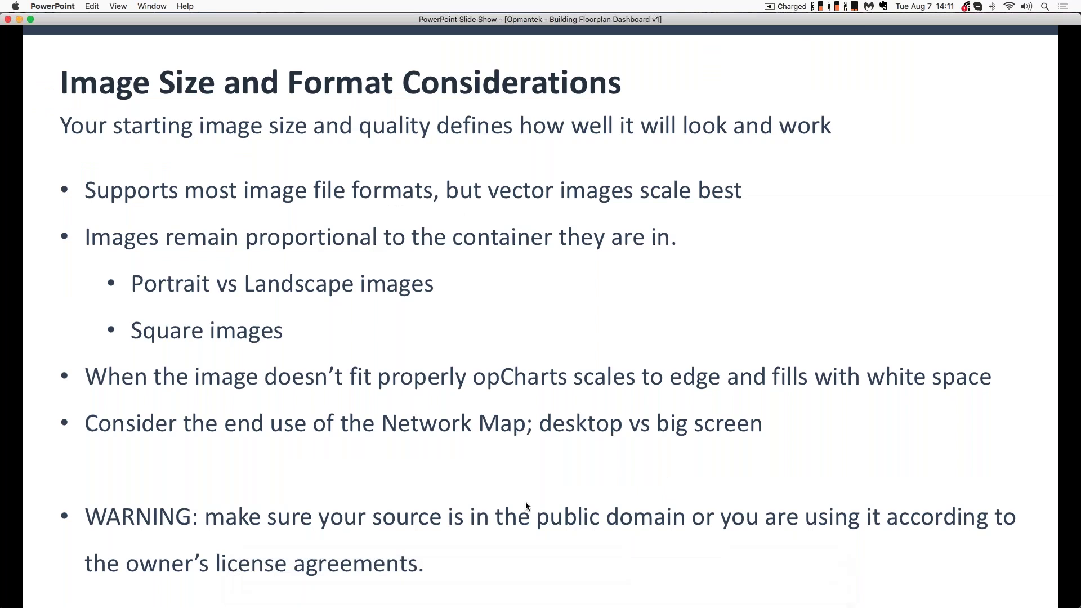
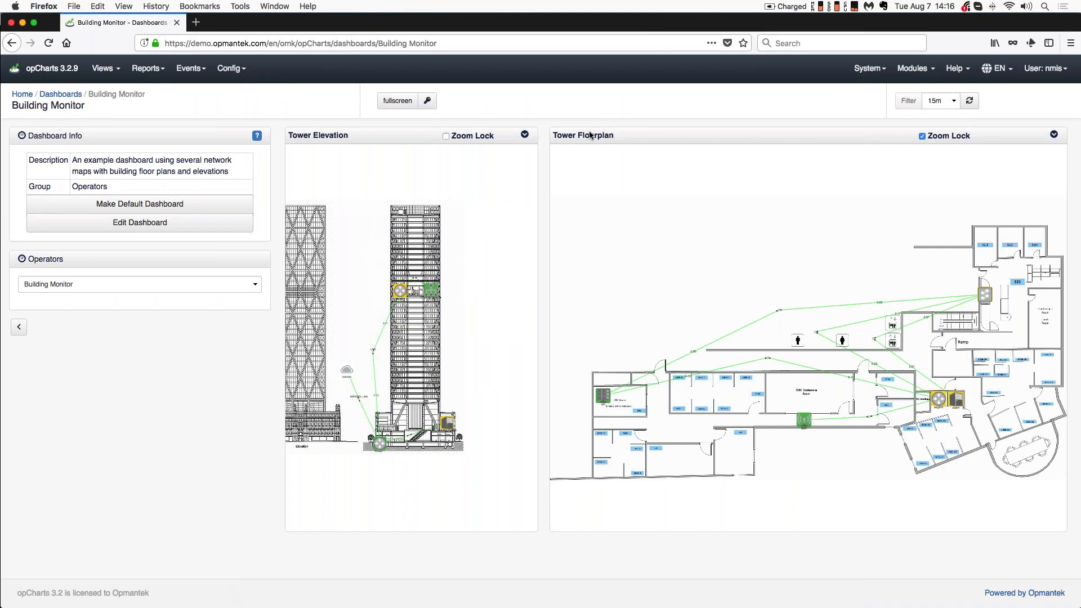
# Open the opCharts Files page and browse the uploaded files through to the map background images
pyautogui.click(865, 69)
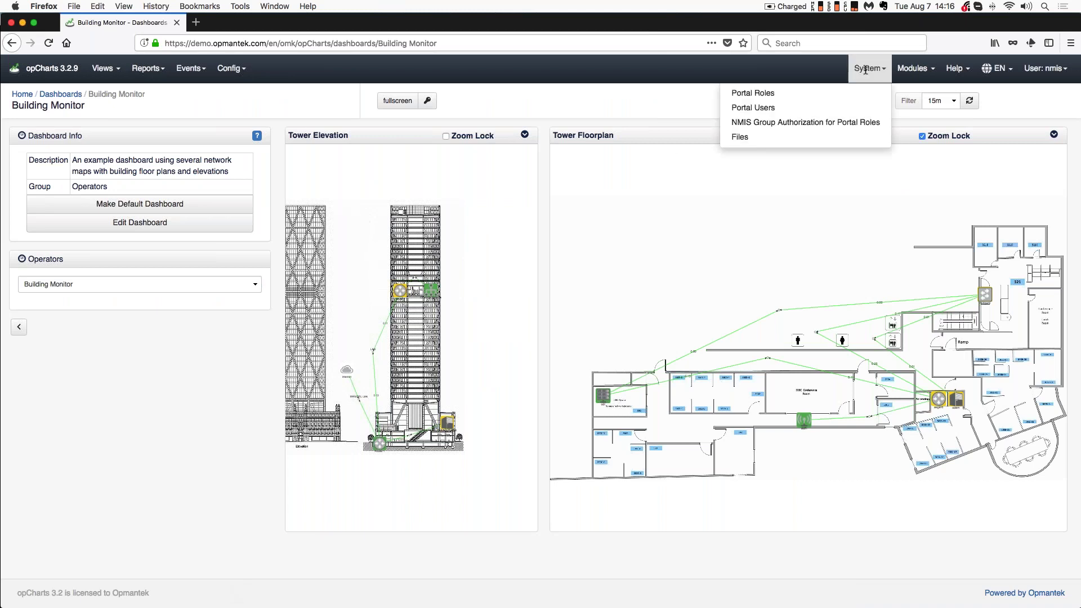
pyautogui.click(740, 138)
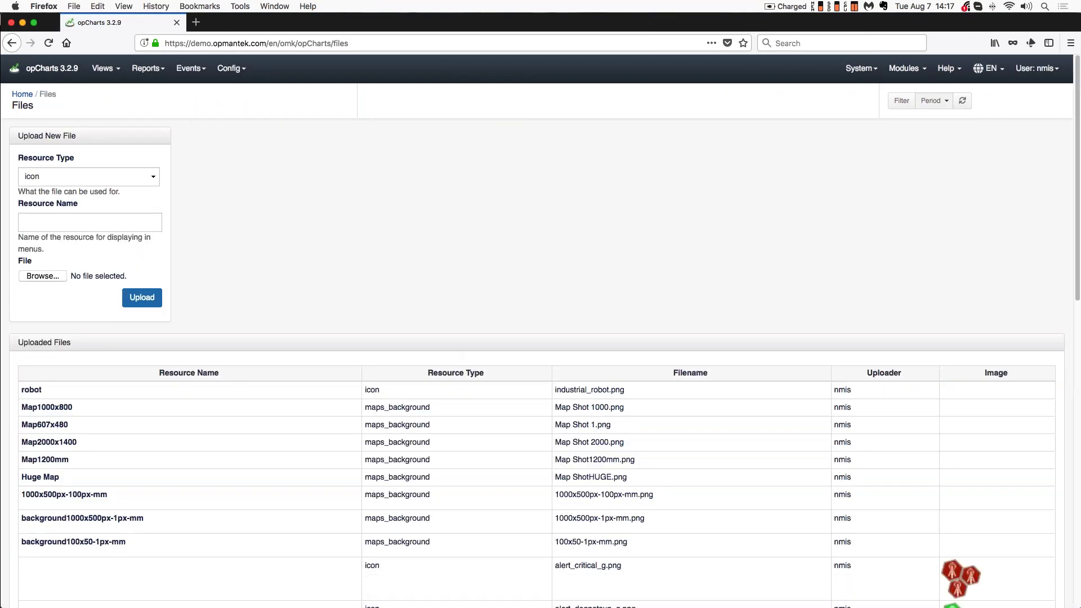
pyautogui.scroll(-1, 316, 411)
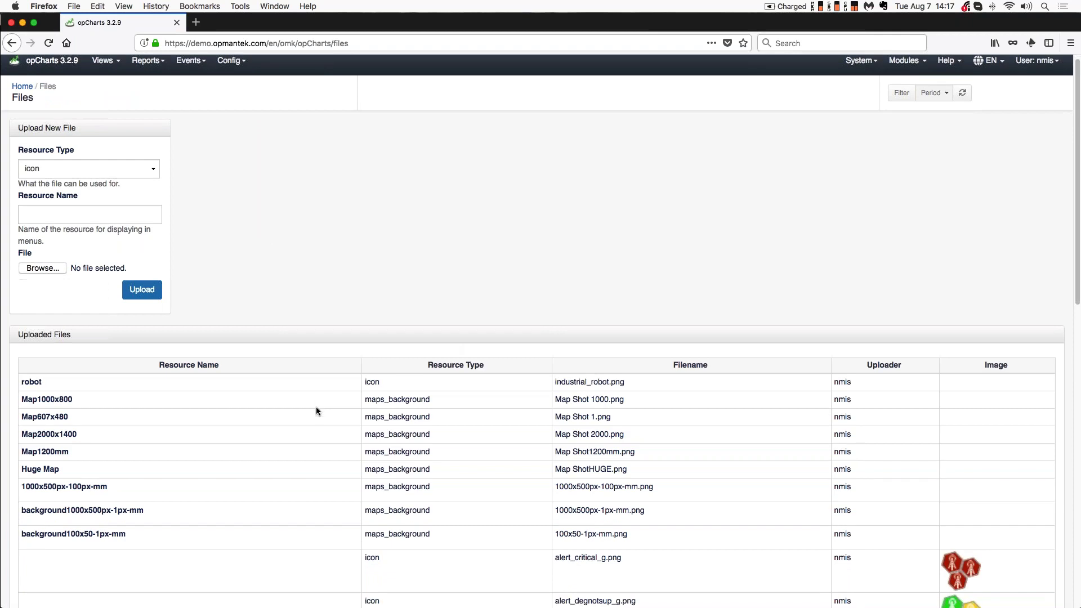
pyautogui.scroll(-10, 316, 411)
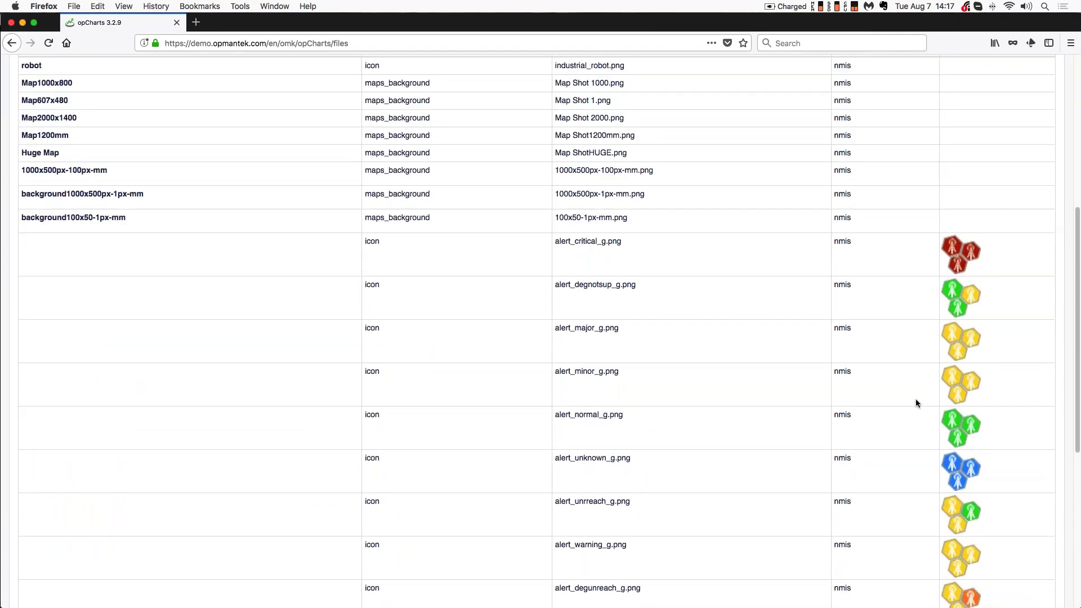
pyautogui.scroll(-6, 785, 432)
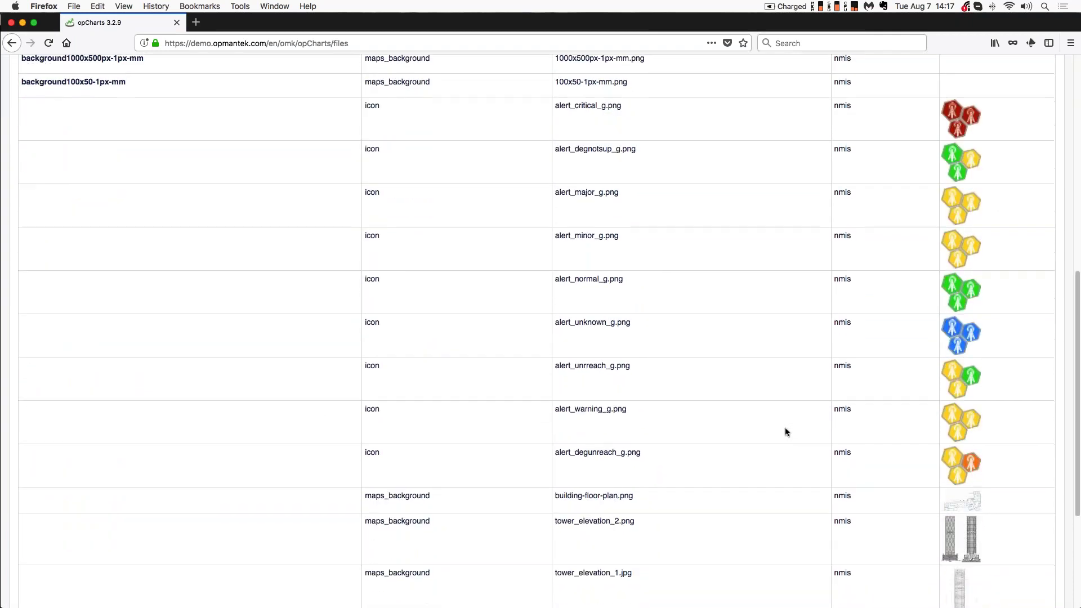
pyautogui.scroll(-4, 785, 427)
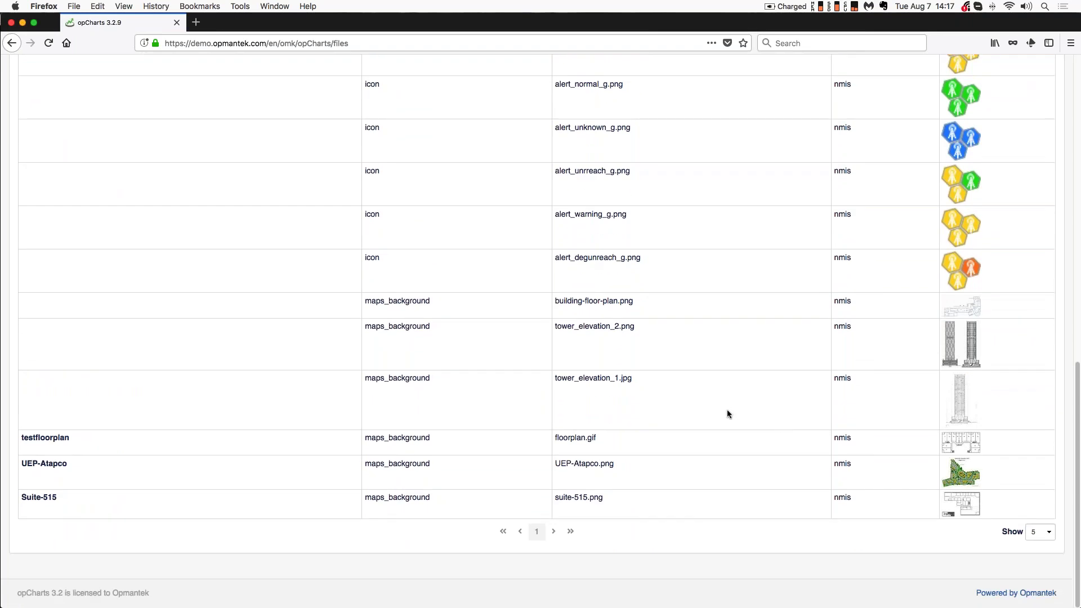
# Preview the building-floor-plan.png and tower_elevation_2.png background images, returning to the file list after each one
pyautogui.click(967, 309)
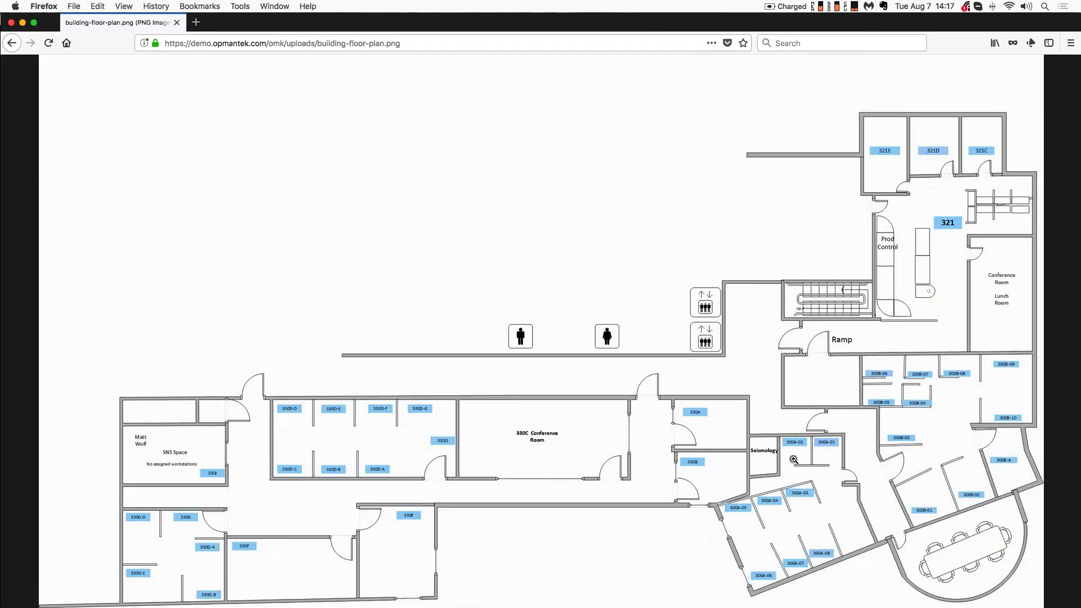
pyautogui.click(11, 43)
pyautogui.click(963, 360)
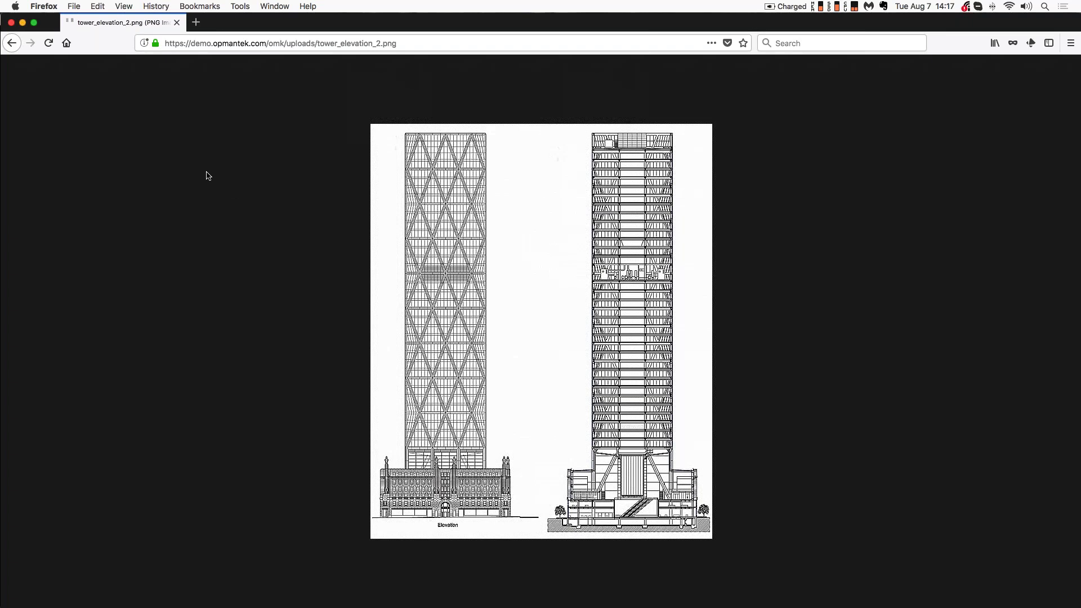
pyautogui.click(12, 45)
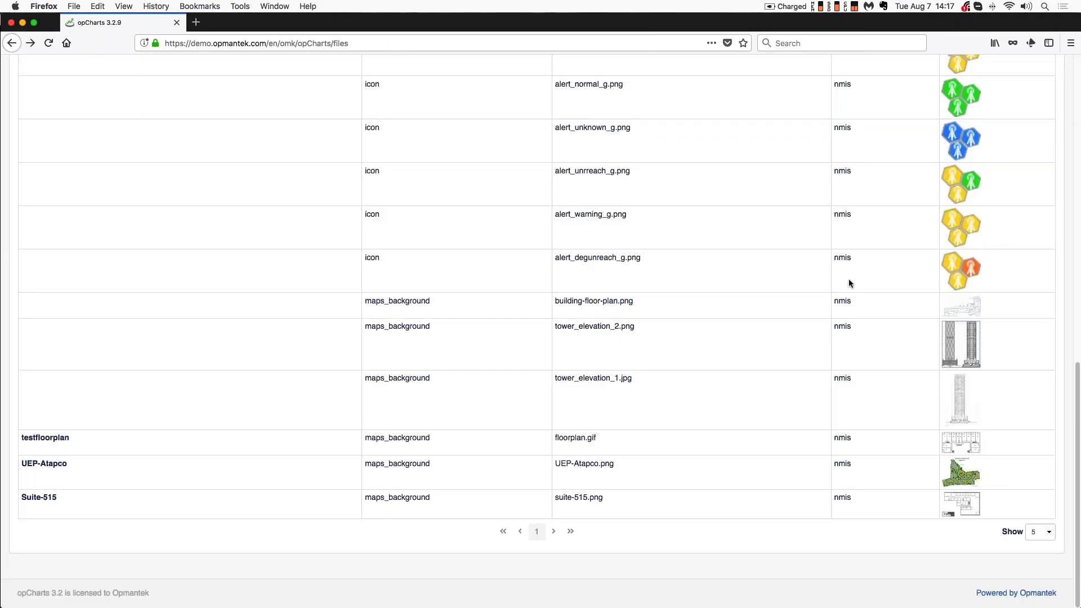
# Preview the tower_elevation_1.jpg and UEP-Atapco.png background images, then return to the upload form above the file list
pyautogui.click(963, 411)
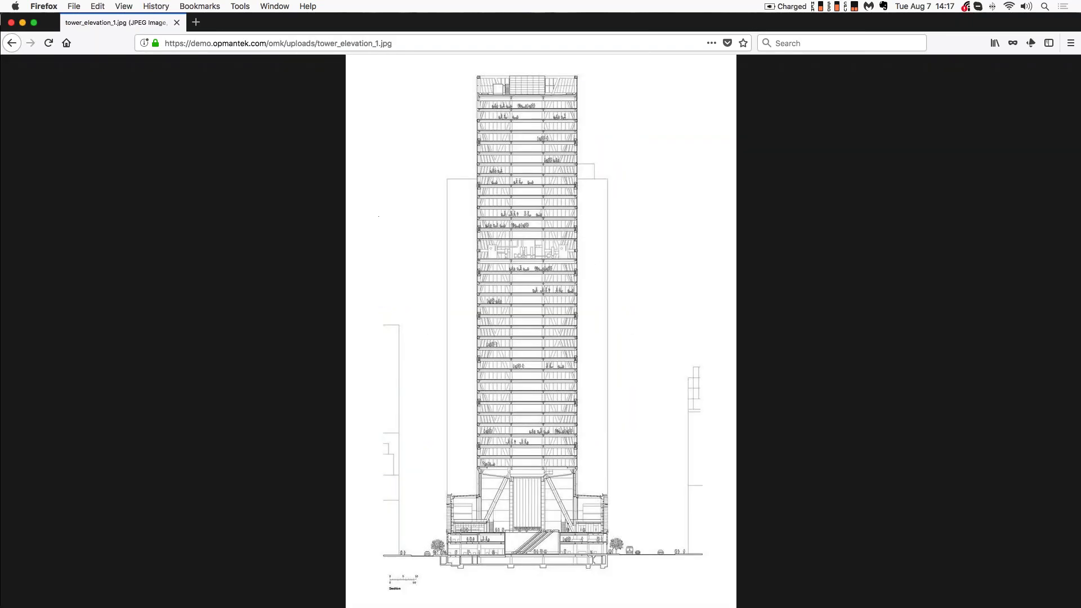
pyautogui.click(13, 45)
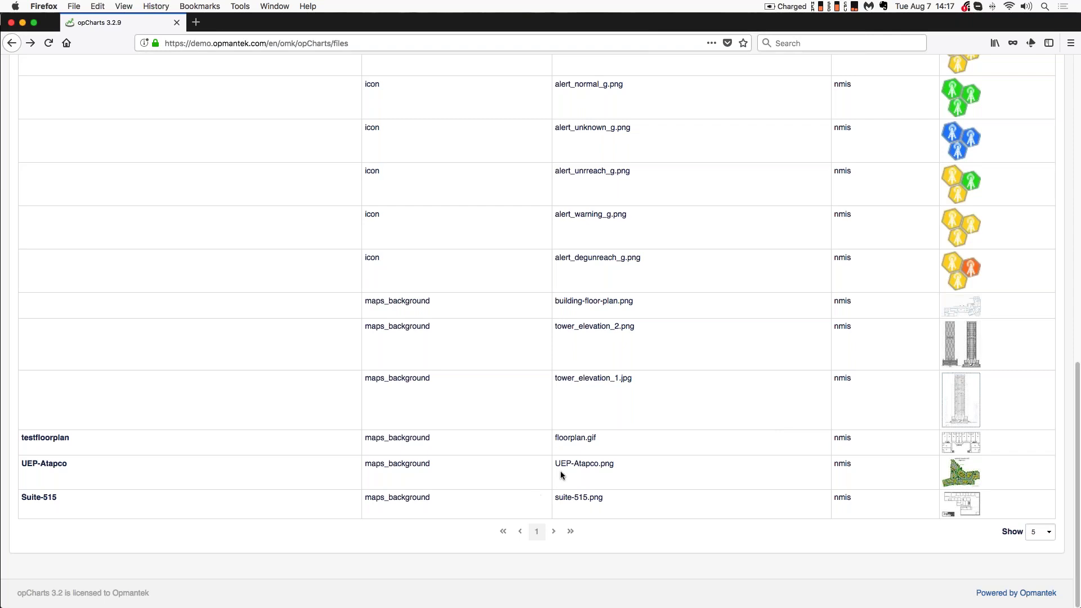
pyautogui.click(966, 479)
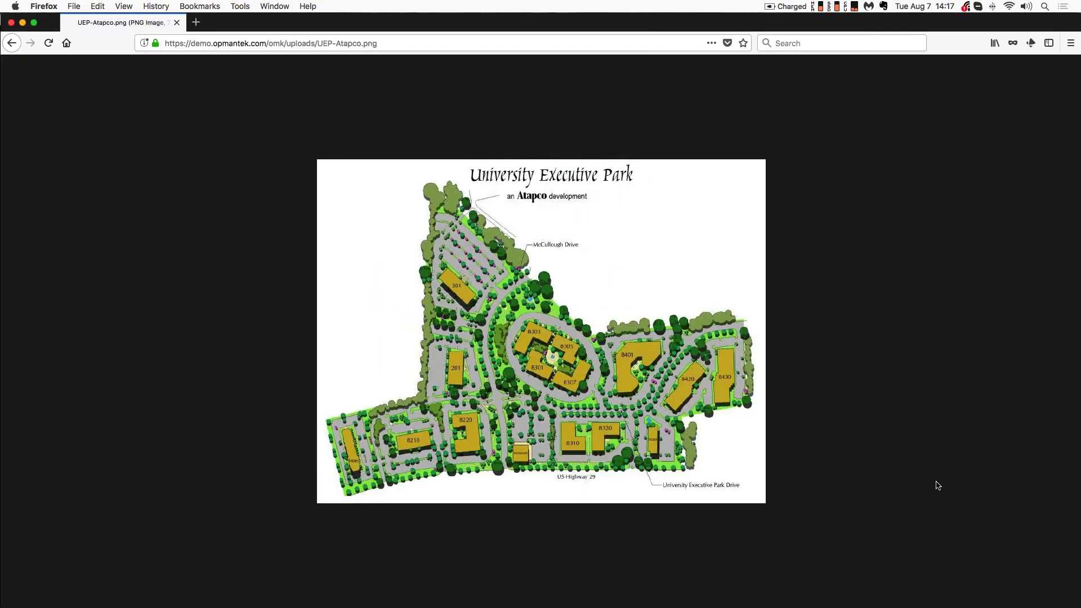
pyautogui.click(12, 43)
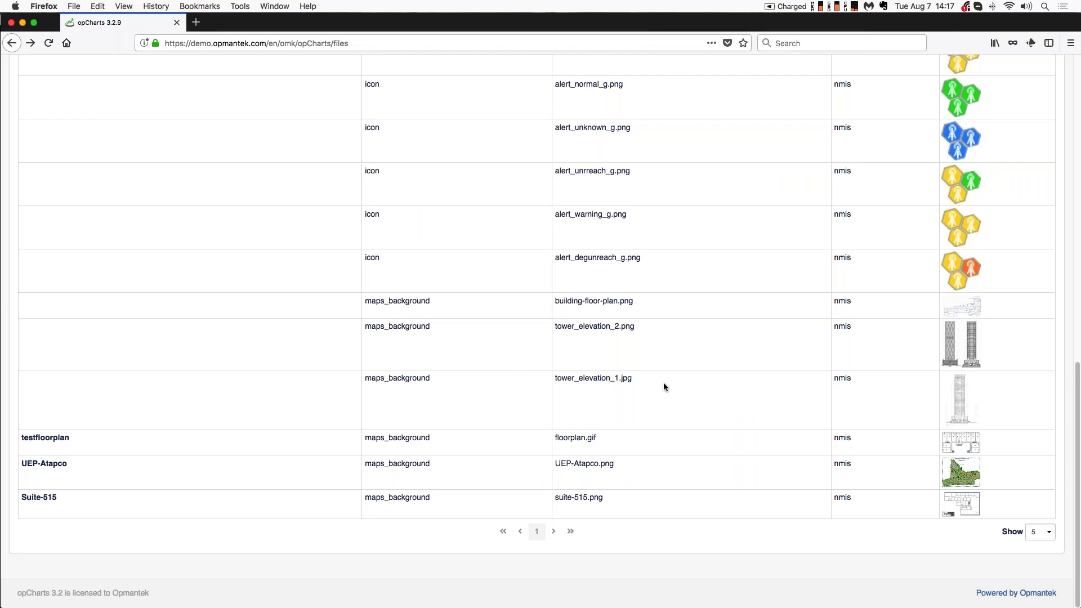
pyautogui.scroll(15, 663, 382)
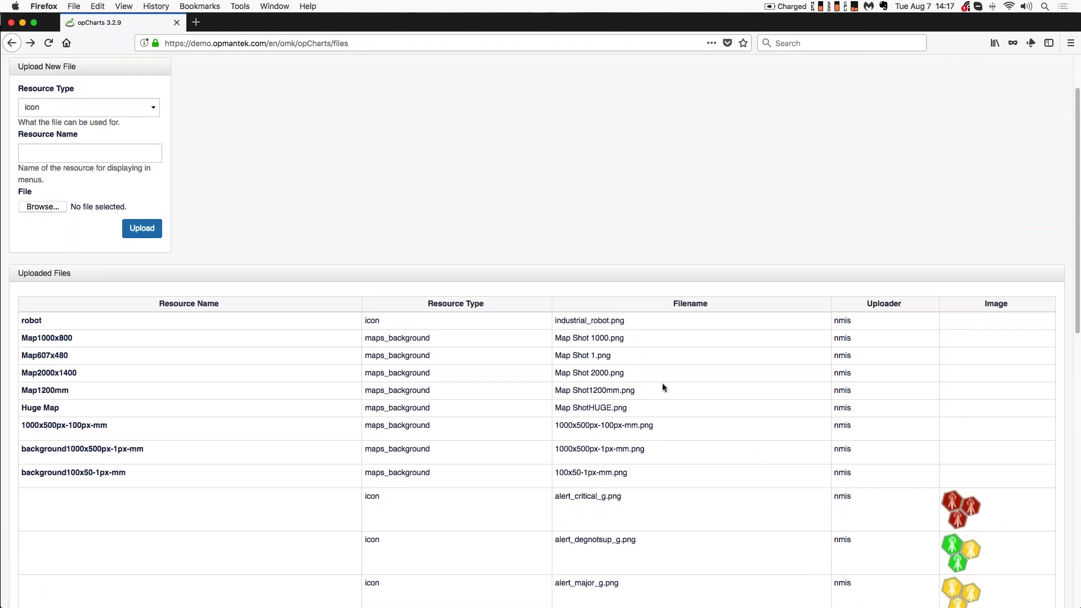
# Set the new upload's resource type to maps_background and its resource name to 301-4th-floorplan
pyautogui.scroll(3, 662, 383)
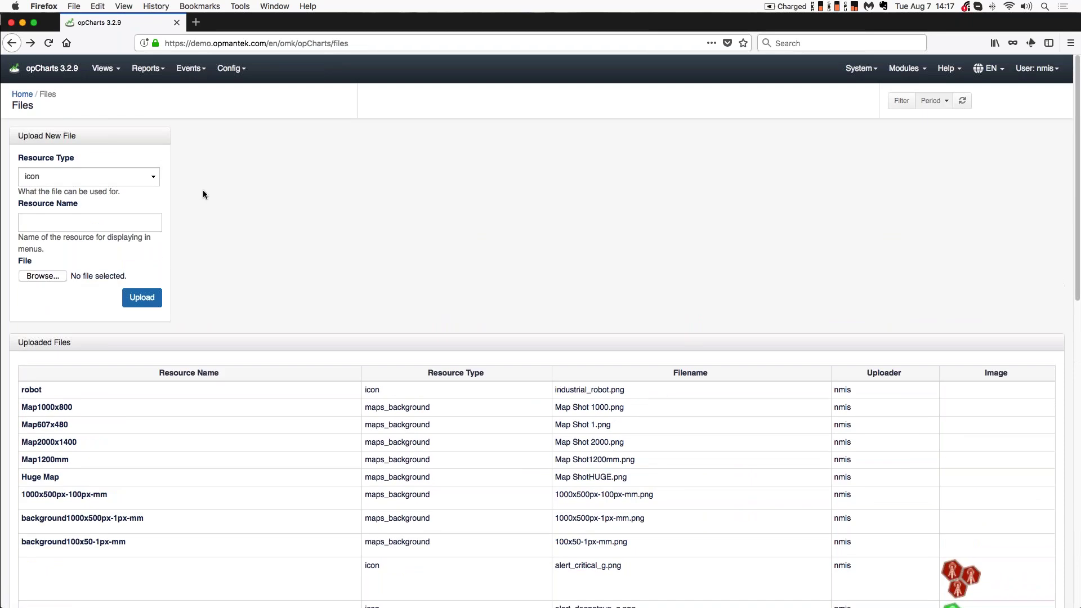
pyautogui.click(153, 176)
pyautogui.click(147, 182)
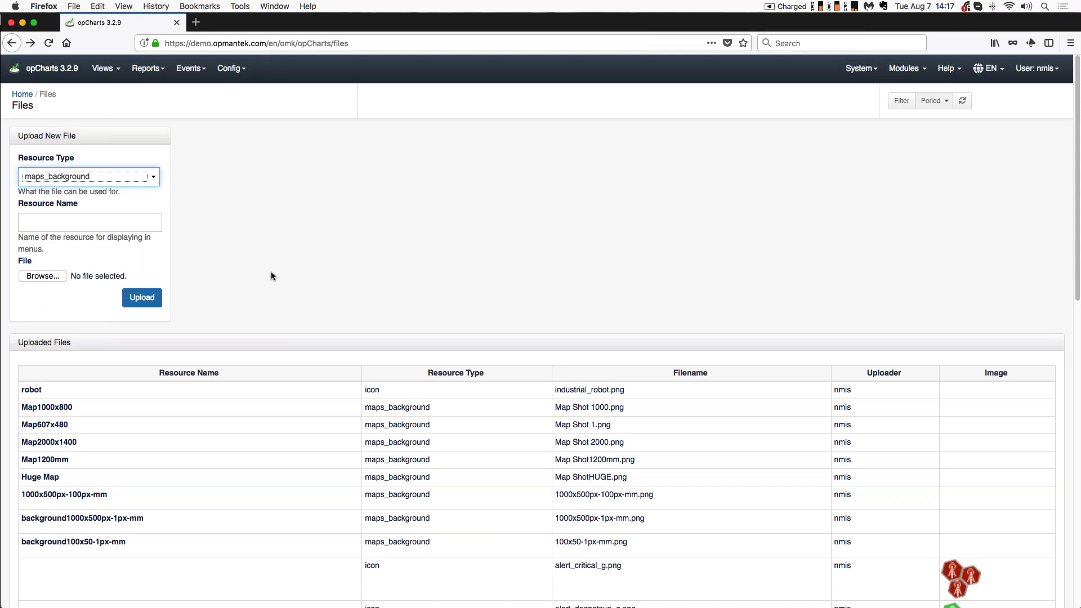
pyautogui.click(57, 221)
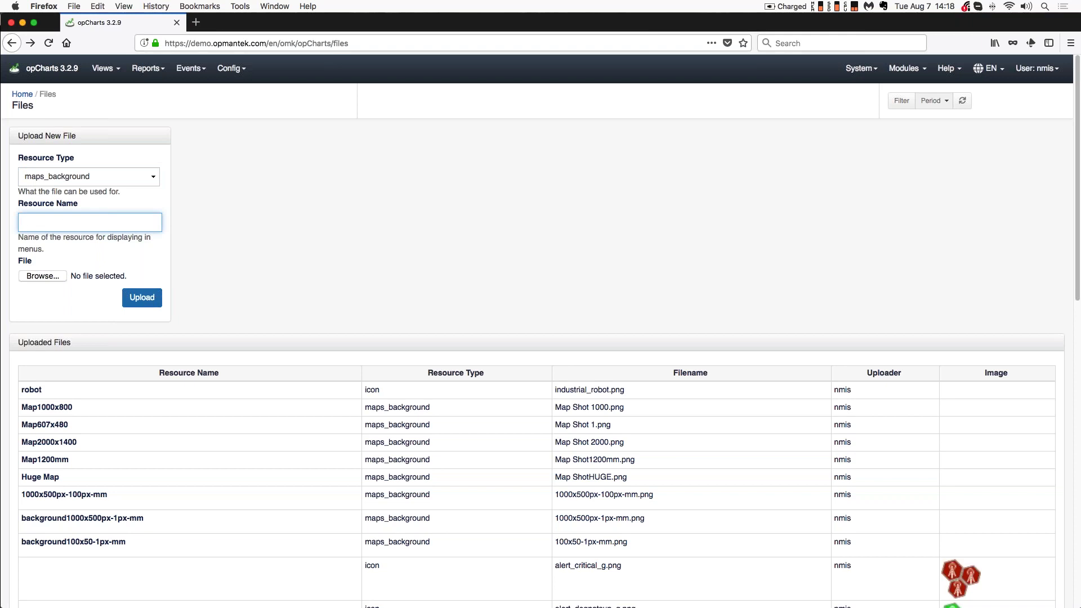
pyautogui.write('301-4th')
pyautogui.write('-floorpla')
pyautogui.write('4th-')
# Choose the 301-mccullough image from the Desktop and upload it to the server
pyautogui.click(43, 276)
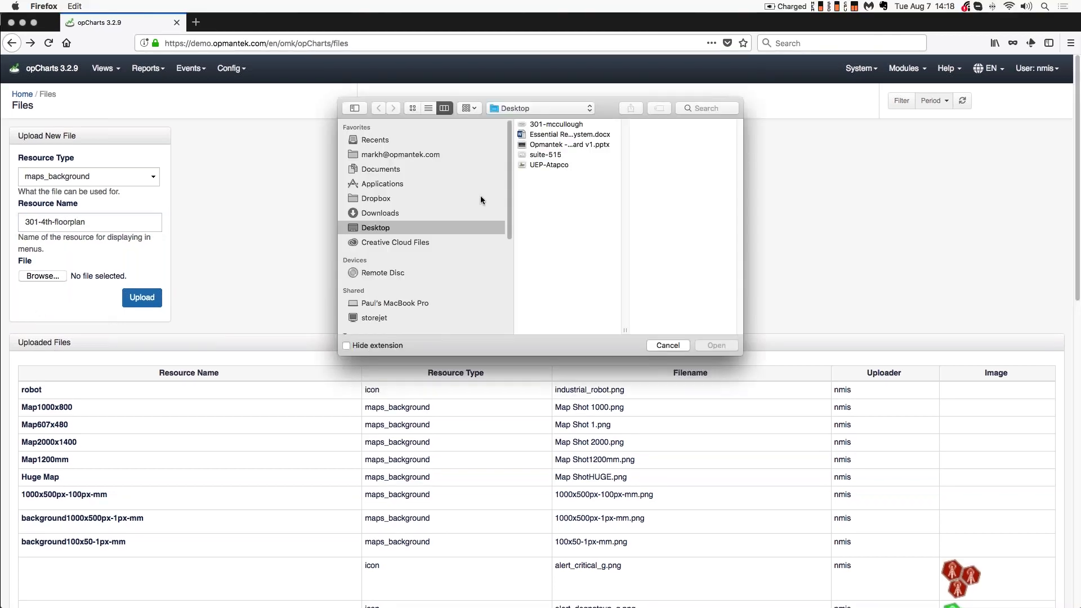
pyautogui.click(554, 125)
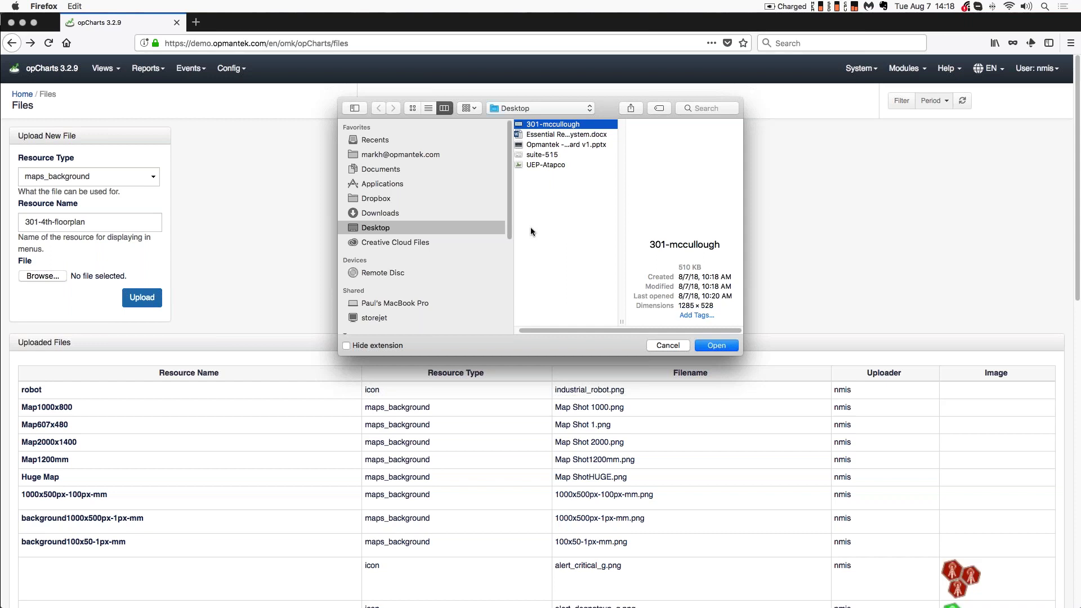
pyautogui.click(717, 345)
pyautogui.click(143, 299)
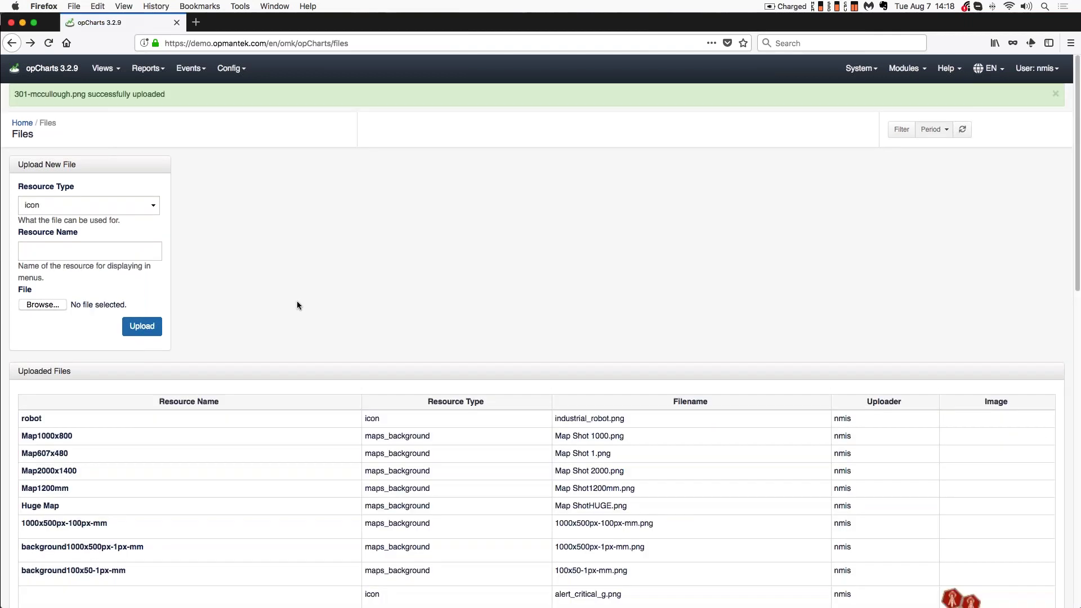
# Preview the uploaded 301-mccullough.png background image from the file list, then return to the Files page
pyautogui.scroll(-15, 297, 305)
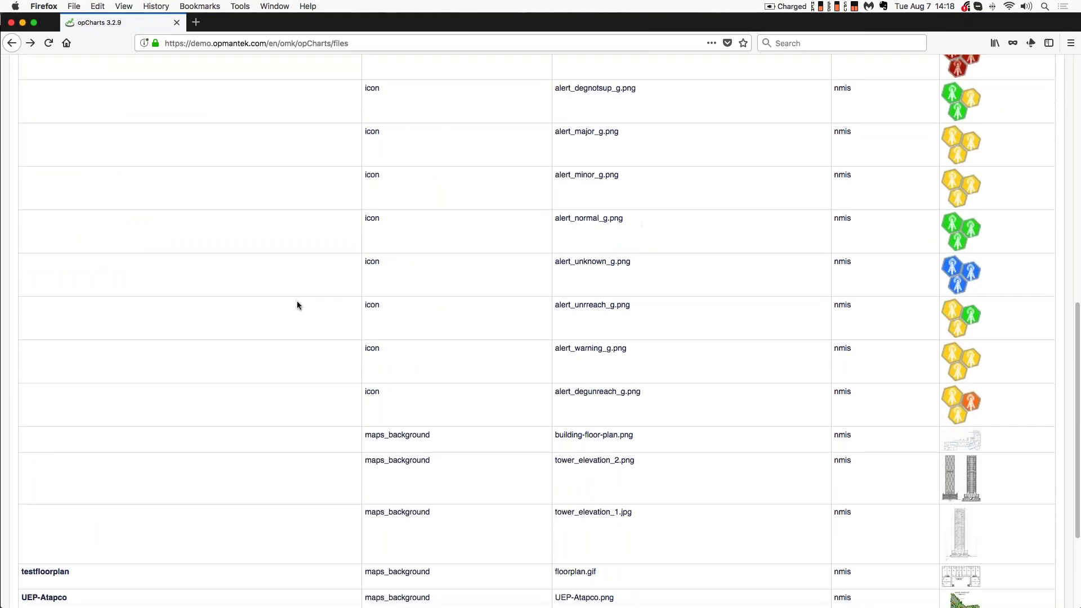
pyautogui.scroll(-2, 297, 305)
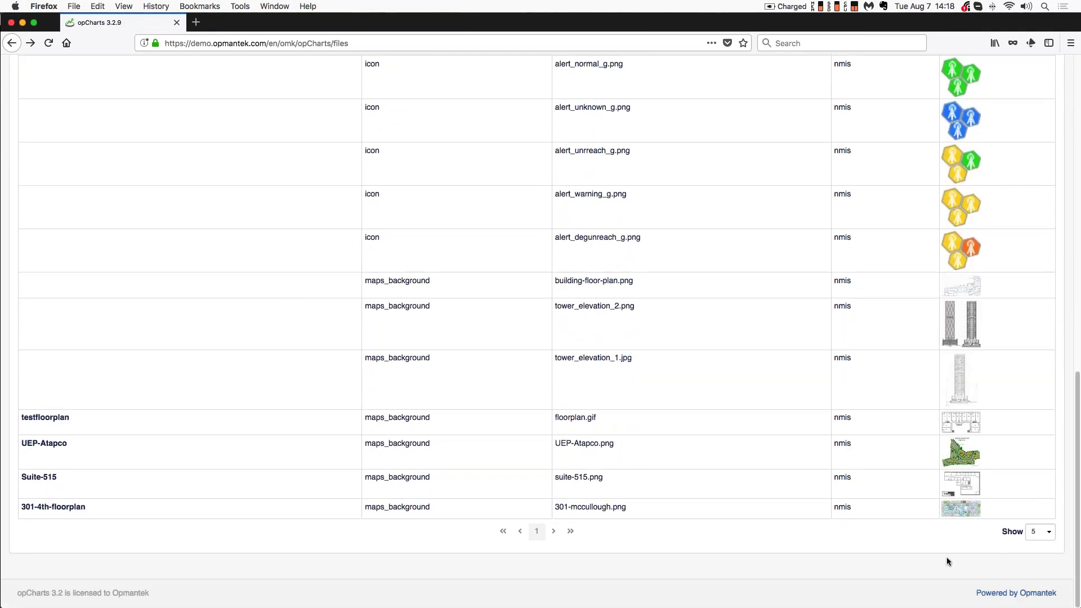
pyautogui.click(960, 509)
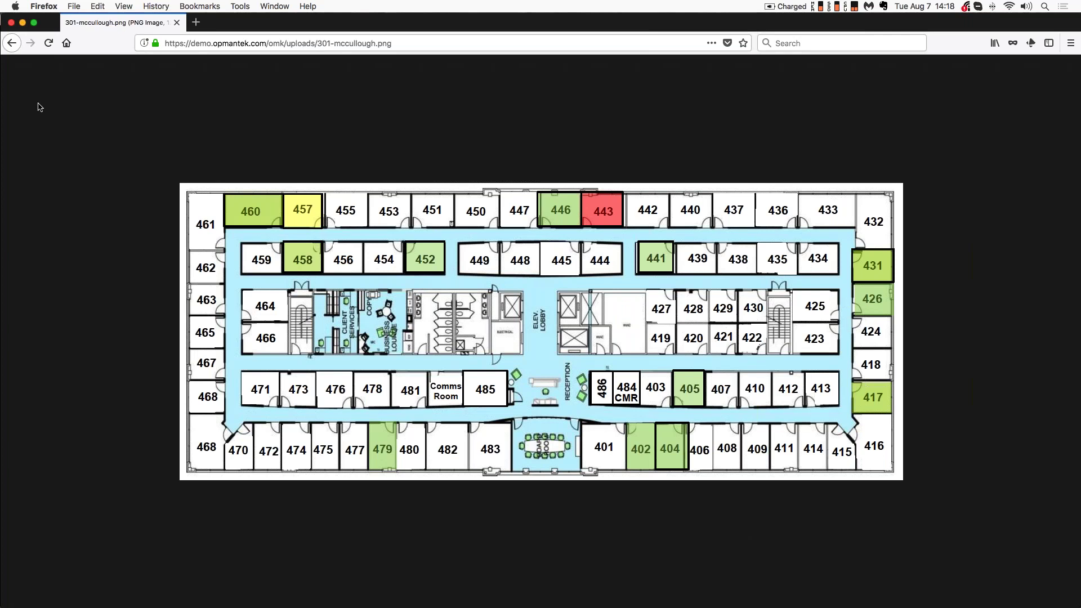
pyautogui.click(12, 43)
pyautogui.scroll(15, 285, 277)
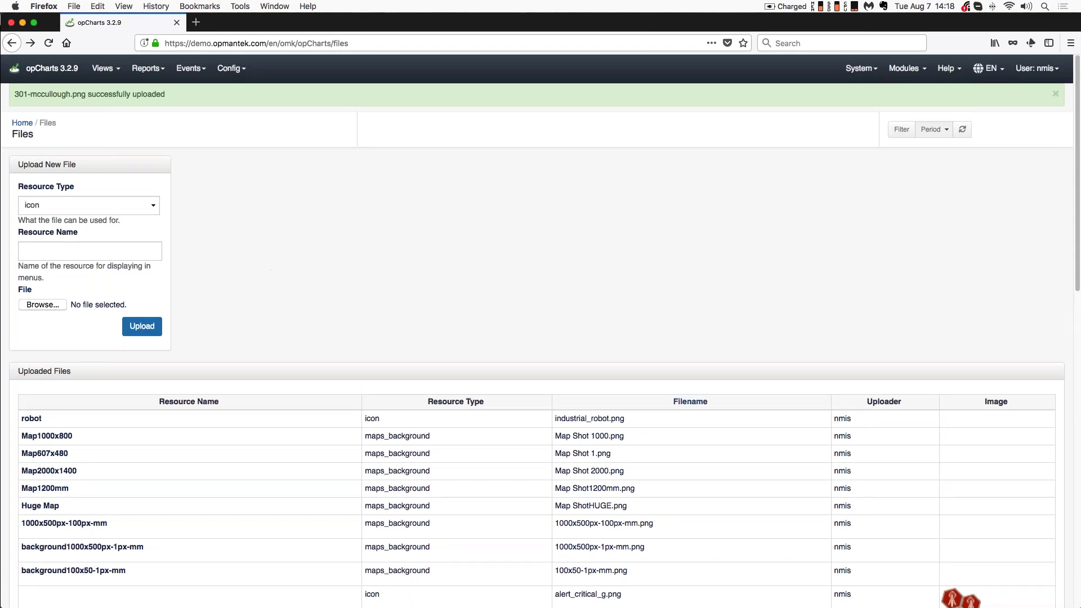
# Switch to the PowerPoint slide show and advance to the "Creating a Network Map in opCharts" slide
pyautogui.moveTo(641, 606)
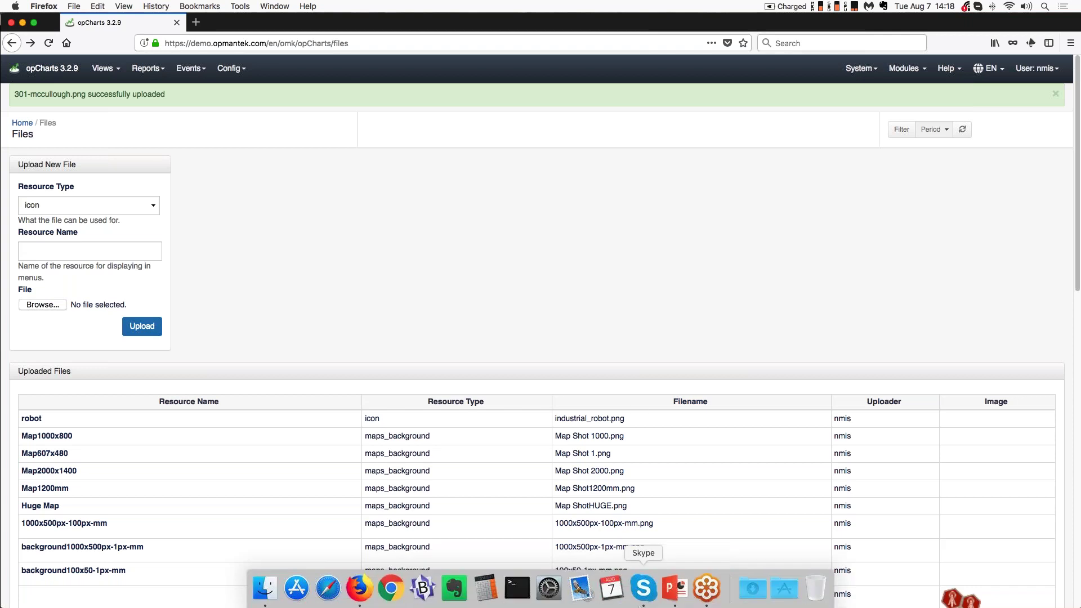
pyautogui.click(674, 588)
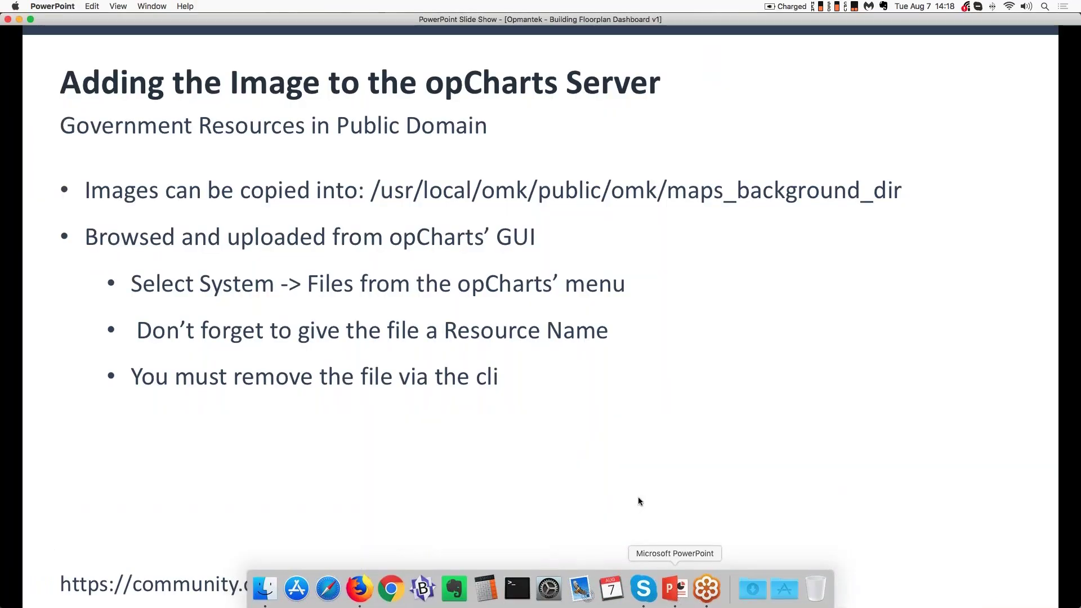
pyautogui.click(527, 475)
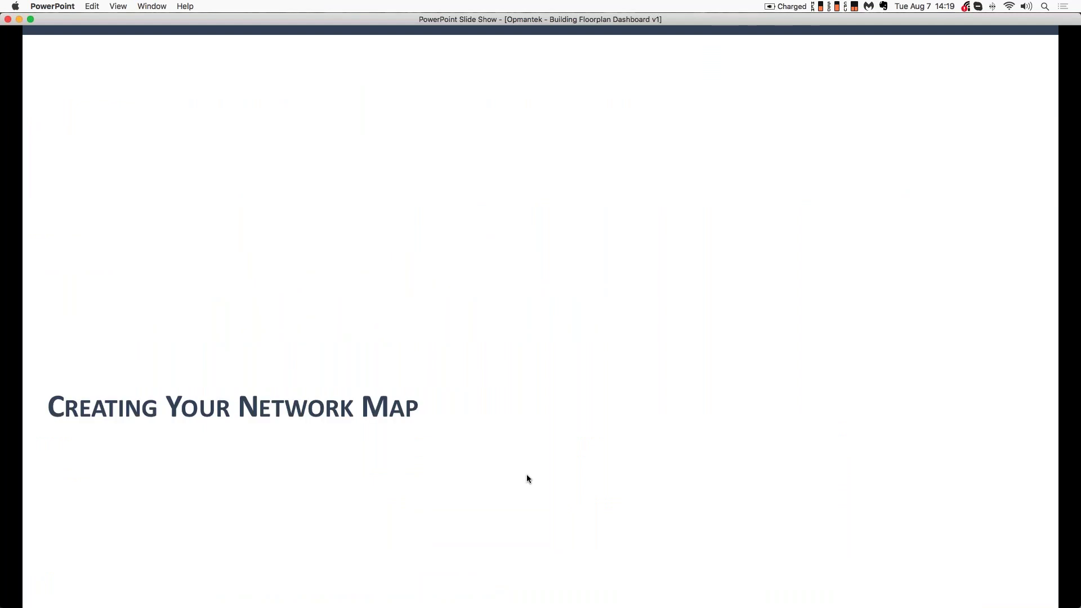
pyautogui.click(527, 476)
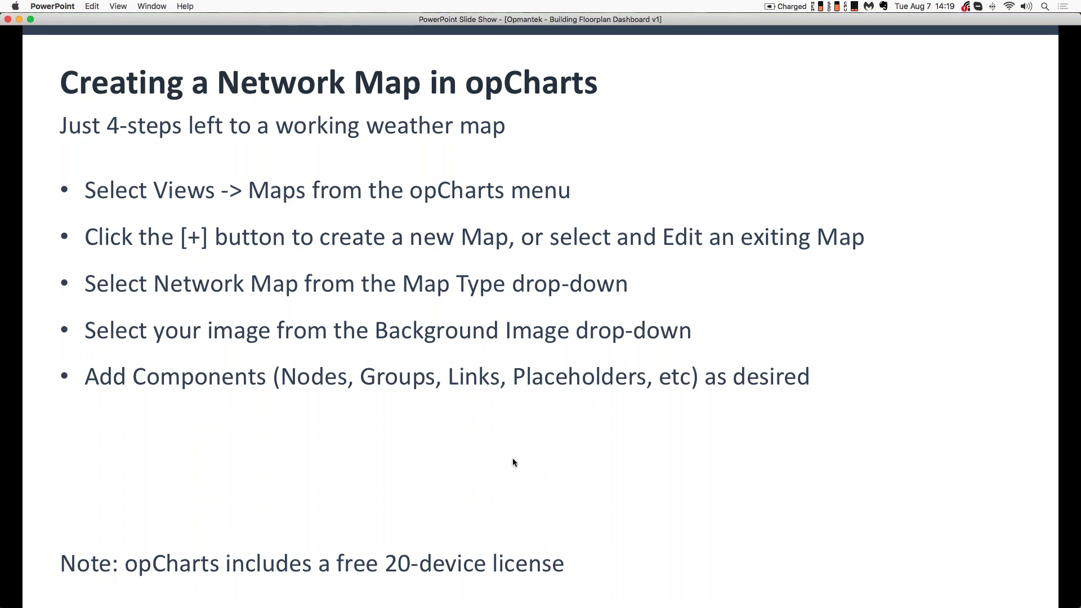
# Switch back to opCharts in Firefox and open the Maps list
pyautogui.moveTo(292, 607)
pyautogui.click(358, 600)
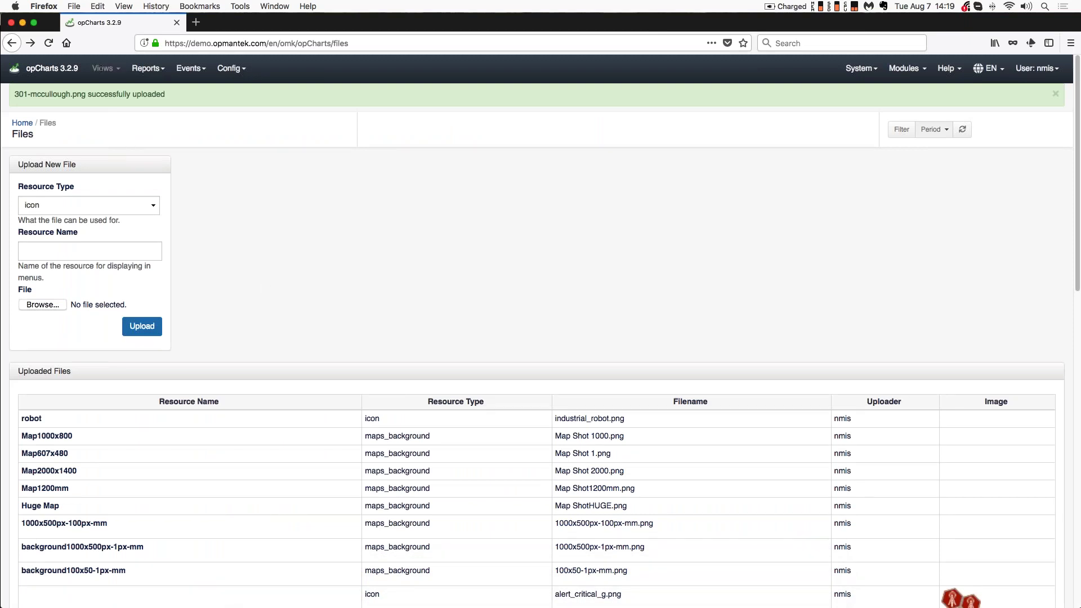
pyautogui.click(101, 69)
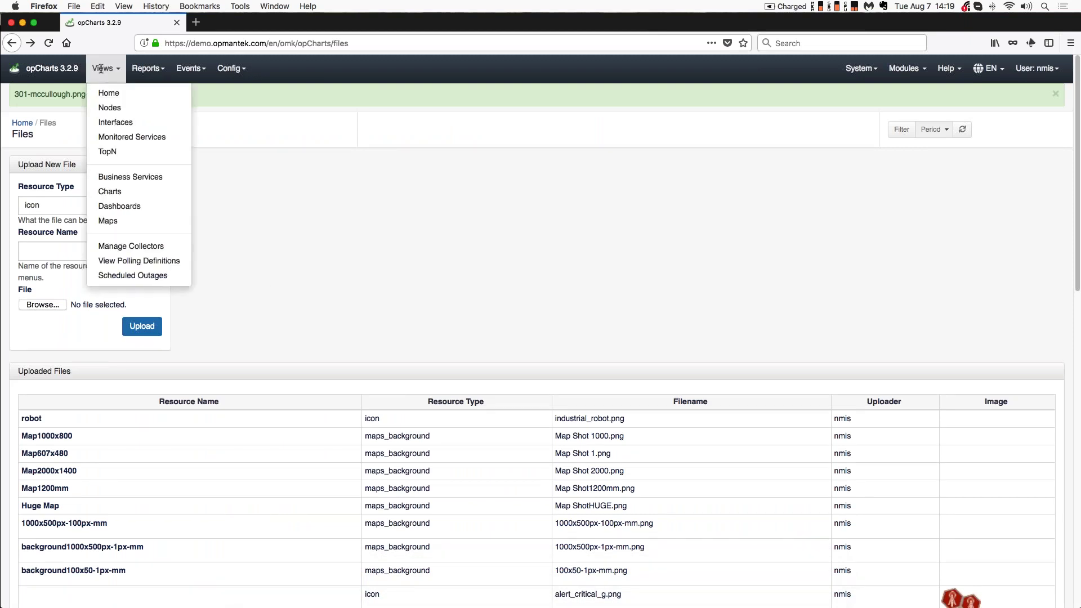
pyautogui.click(116, 226)
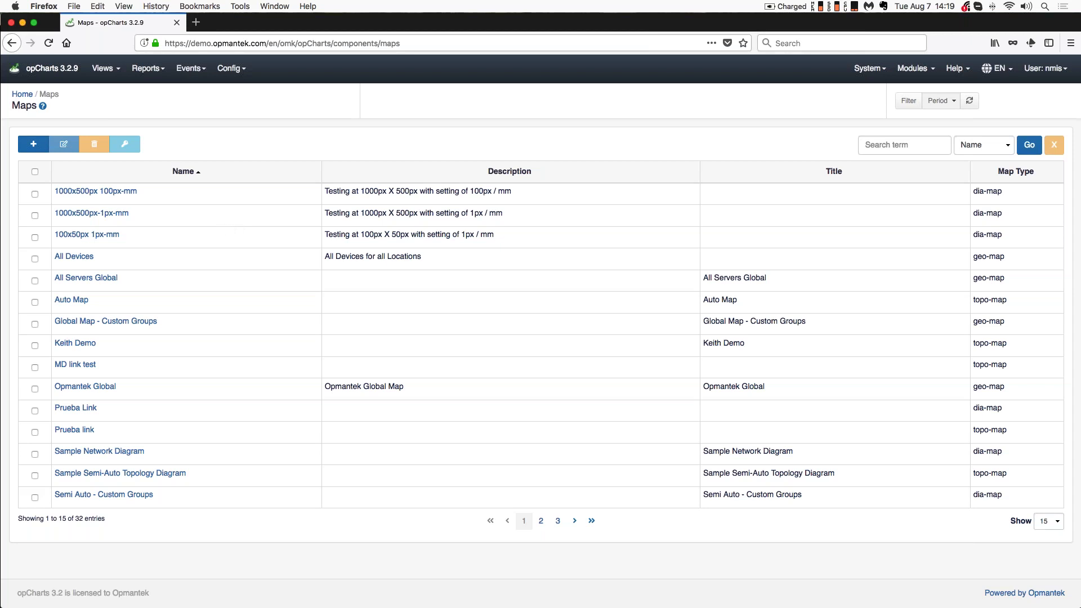
# Create a new map and set its map type to Network Map
pyautogui.click(34, 145)
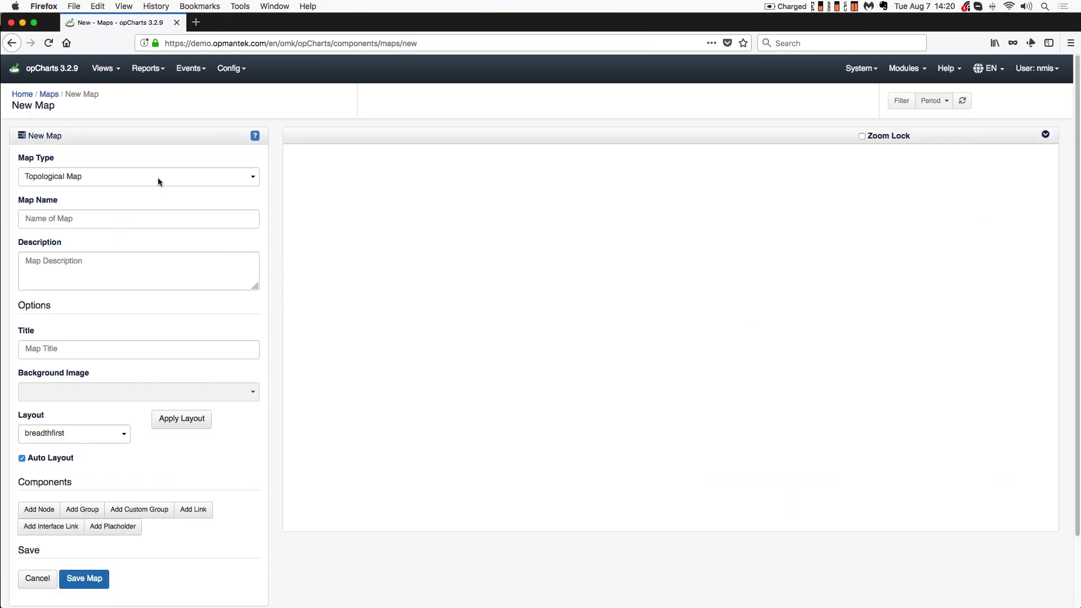
pyautogui.click(159, 179)
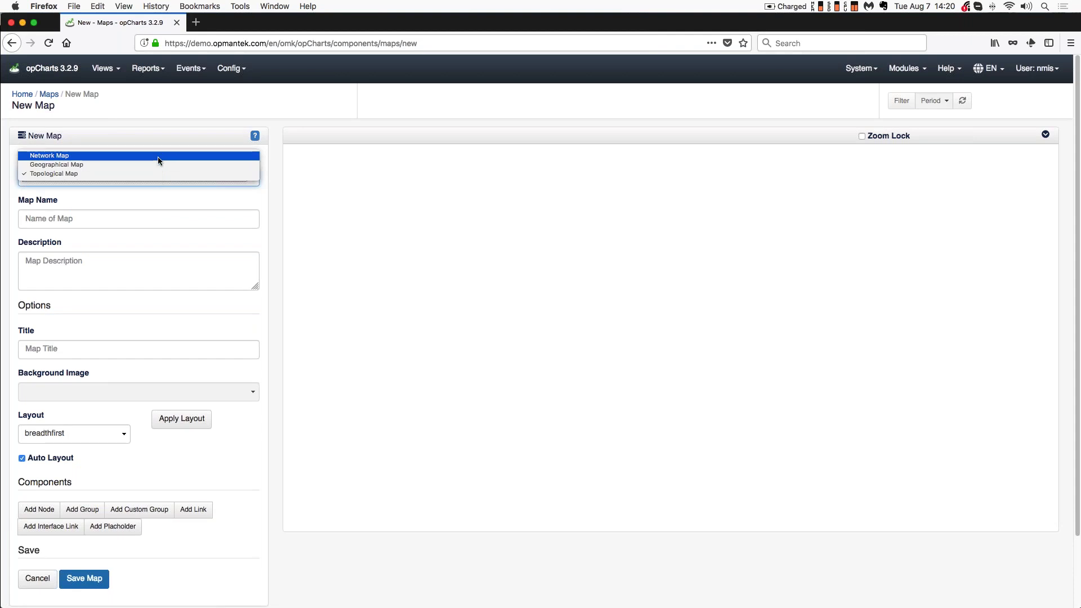
pyautogui.click(158, 156)
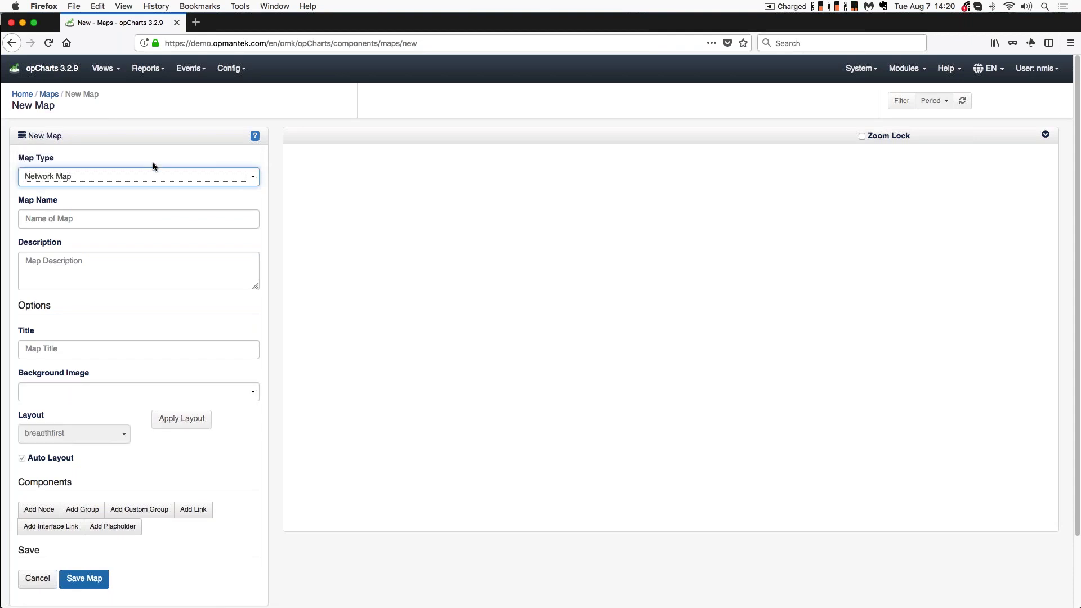
pyautogui.scroll(-2, 138, 217)
pyautogui.press('Tab')
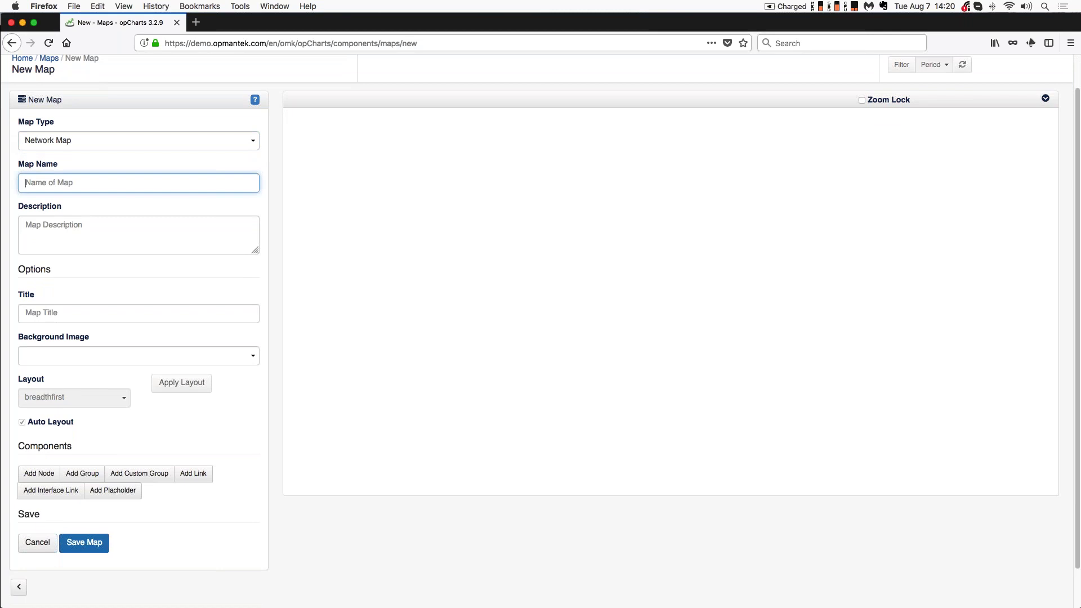
# Set the new map's background image to 301-4th-floorplan
pyautogui.scroll(-2, 115, 260)
pyautogui.click(250, 321)
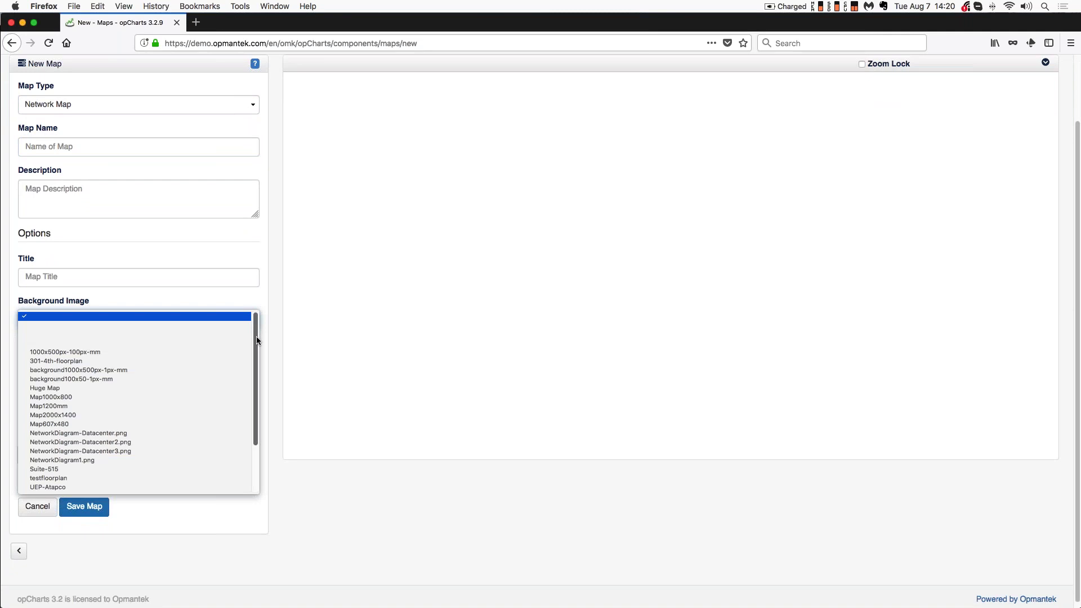
pyautogui.scroll(-3, 256, 336)
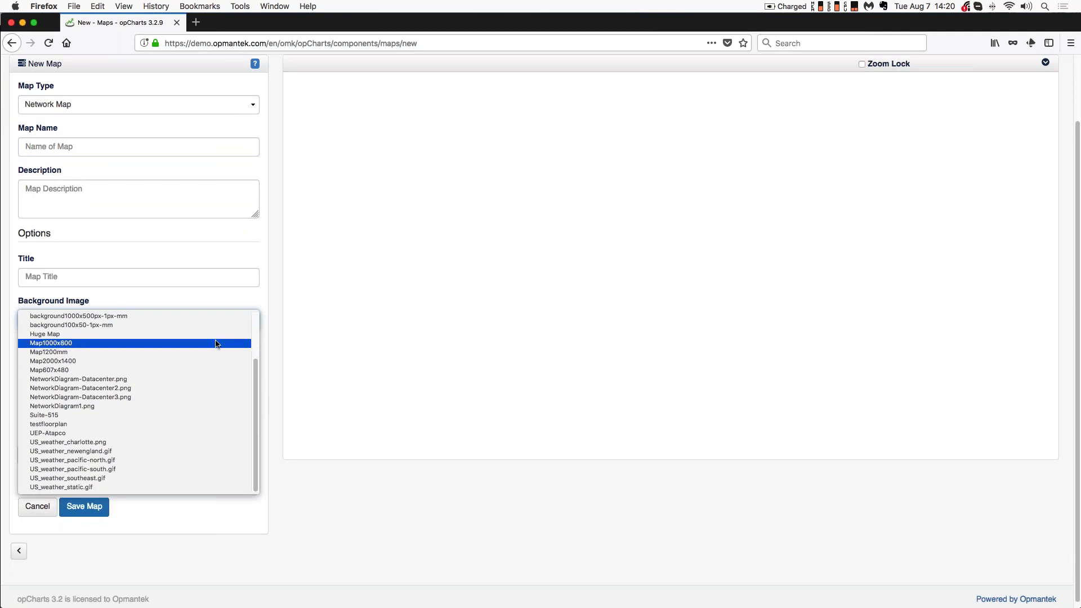
pyautogui.moveTo(256, 386); pyautogui.dragTo(255, 349)
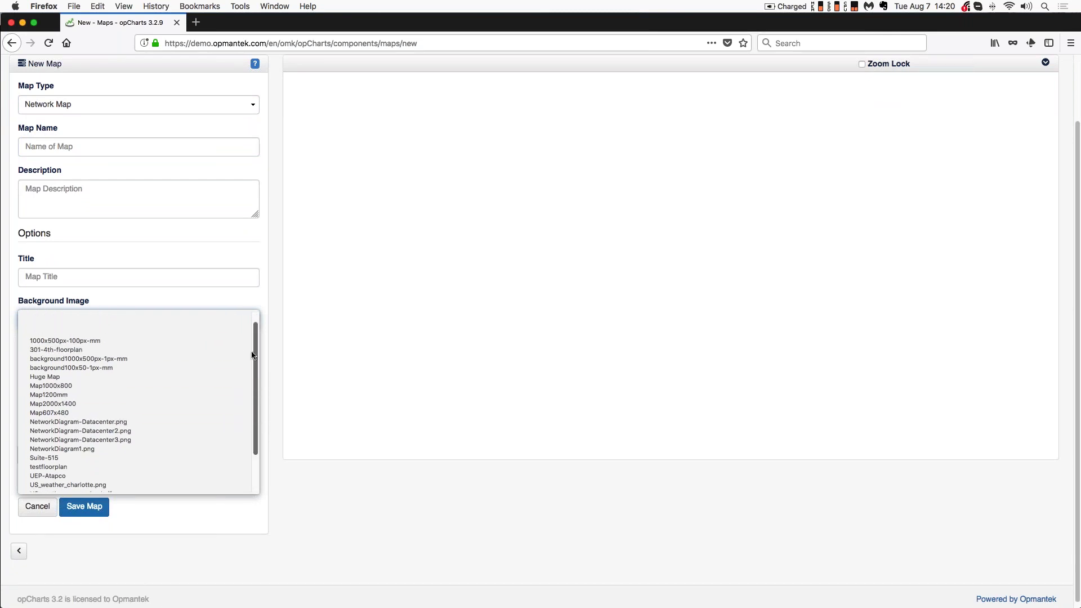
pyautogui.click(175, 351)
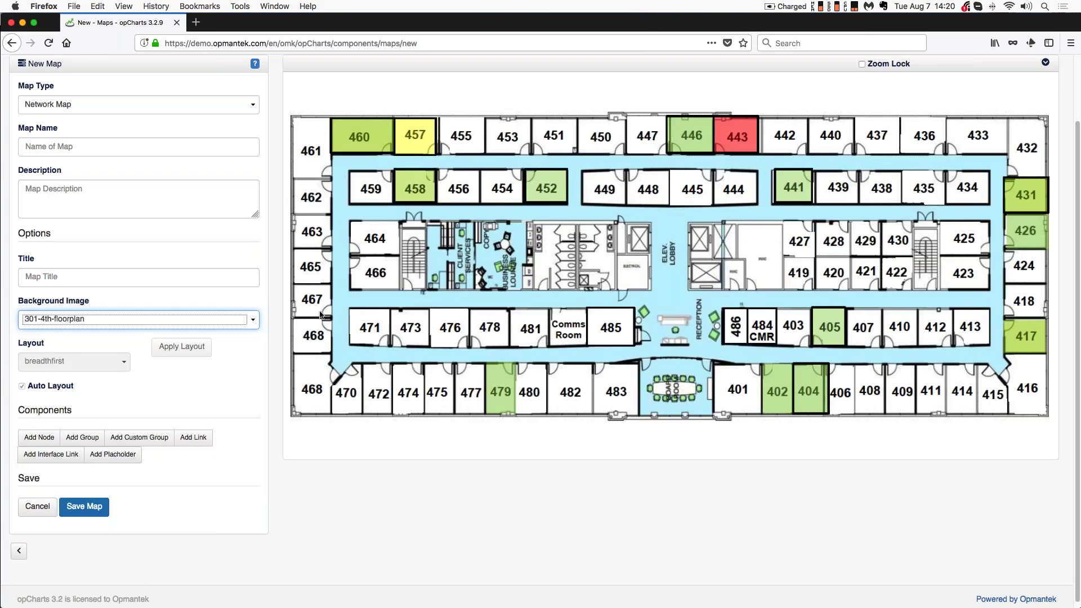
# Enter "301 University Executive Park" as the map name
pyautogui.scroll(3, 116, 257)
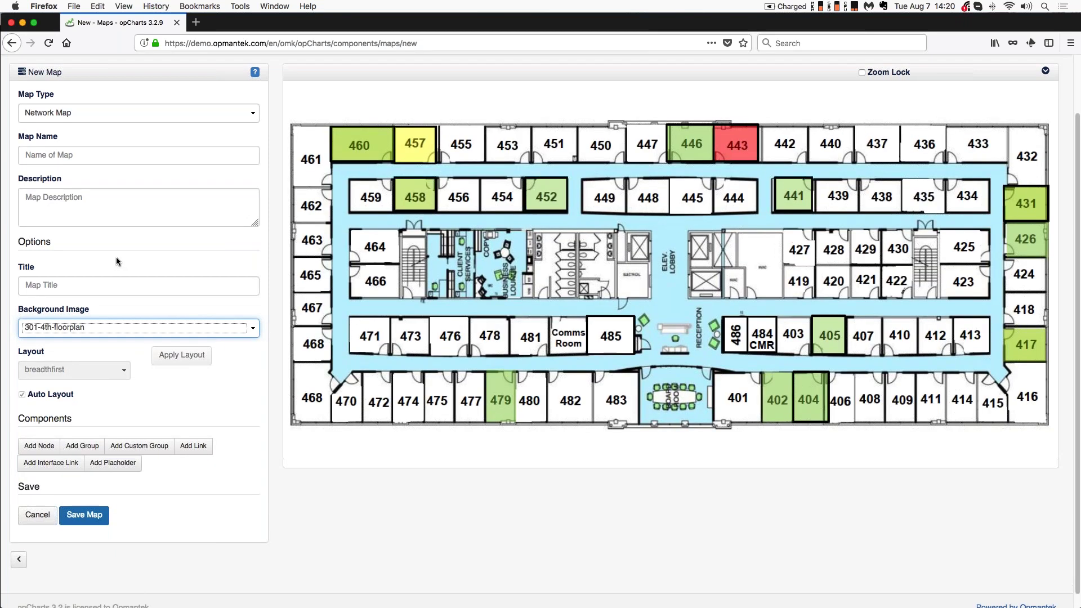
pyautogui.click(48, 216)
pyautogui.write('301')
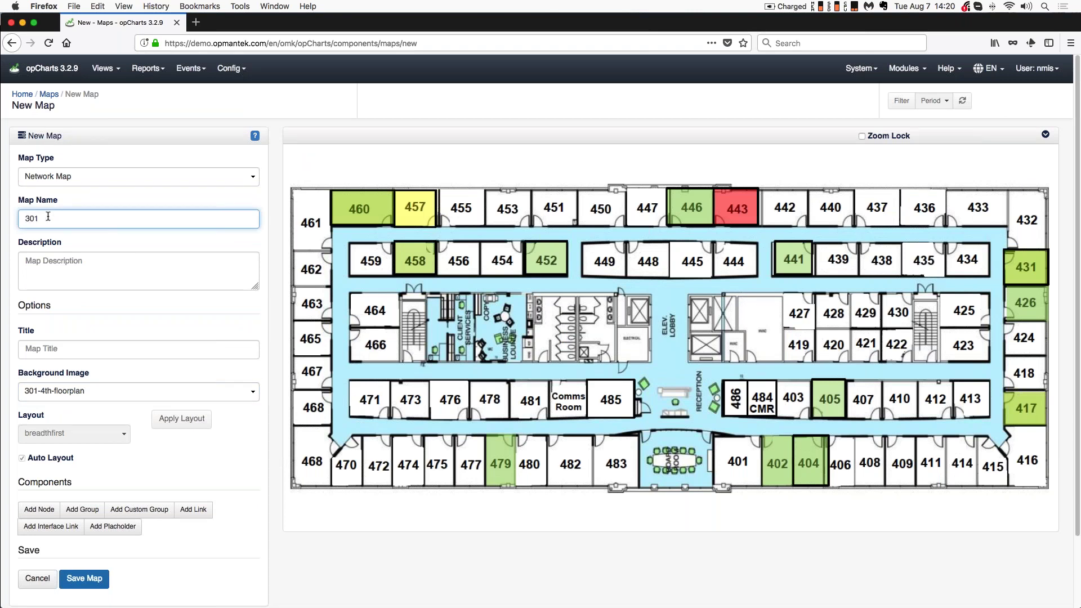
pyautogui.press('BackSpace')
pyautogui.press('BackSpace')
pyautogui.press('BackSpace')
pyautogui.write('University ')
pyautogui.write('Executive Par')
pyautogui.write('k')
pyautogui.write('301')
# Copy the map name into the map's Title field
pyautogui.moveTo(132, 220); pyautogui.dragTo(17, 220)
pyautogui.press('super+c')
pyautogui.click(71, 349)
pyautogui.press('super+v')
# Replace the spaces in the map name with underscores so it reads 301_University_Executive_Park
pyautogui.click(52, 223)
pyautogui.press('BackSpace')
pyautogui.write('_')
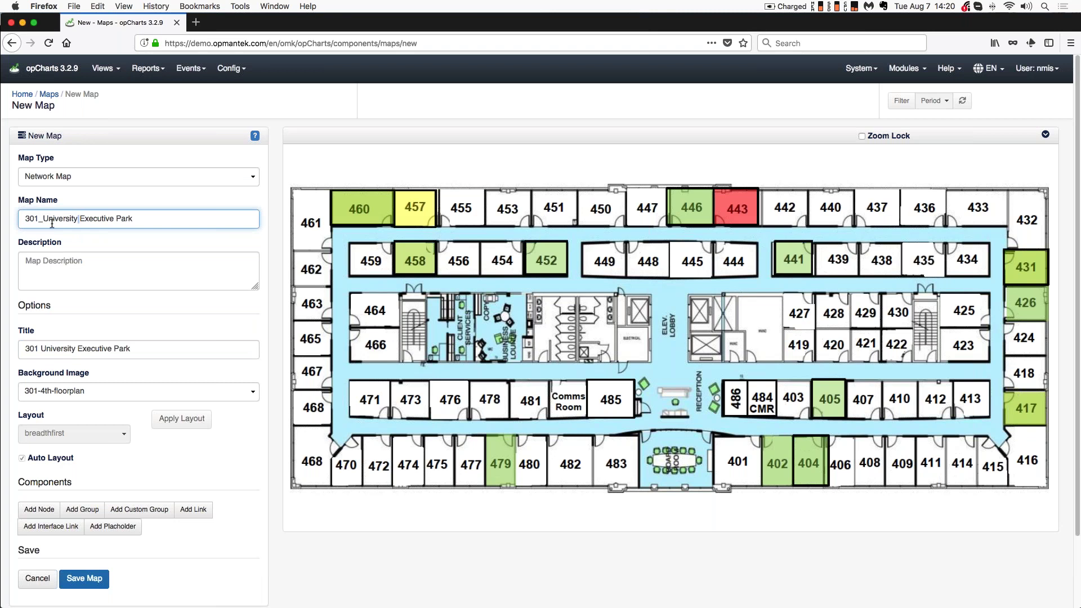
pyautogui.press('BackSpace')
pyautogui.write('_')
pyautogui.press('BackSpace')
pyautogui.write('_')
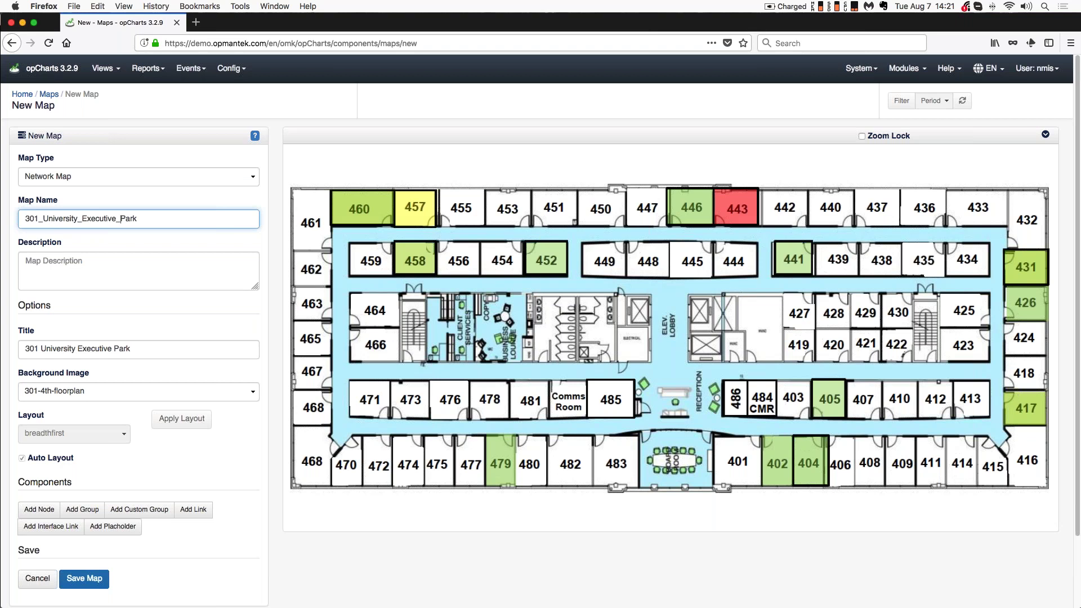
# Add the asgard node with automatic icon and no link, and place it on the Comms Room of the floor plan
pyautogui.scroll(-1, 994, 302)
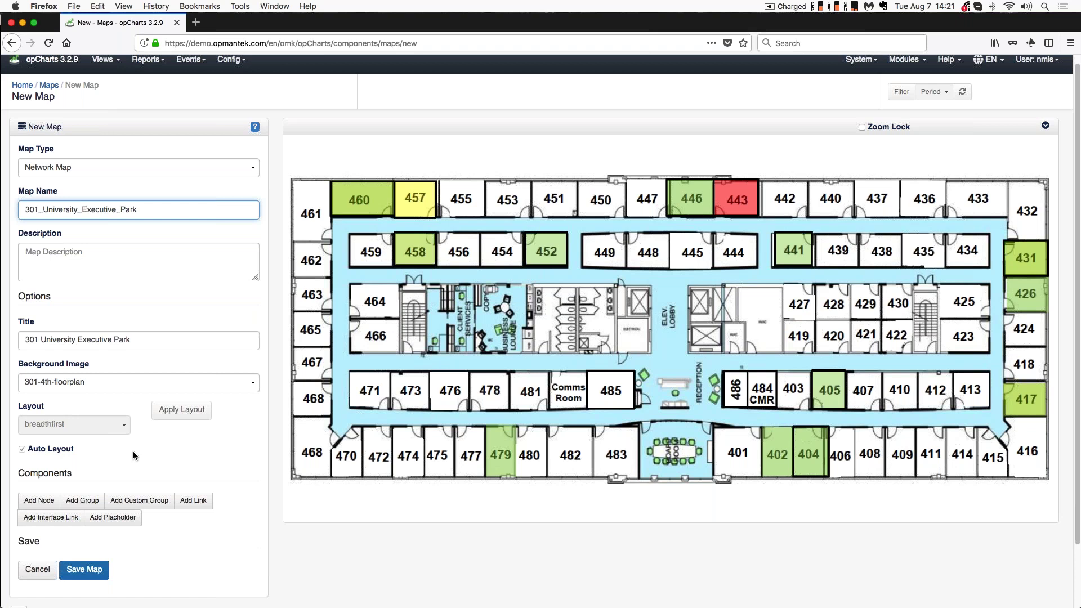
pyautogui.click(49, 502)
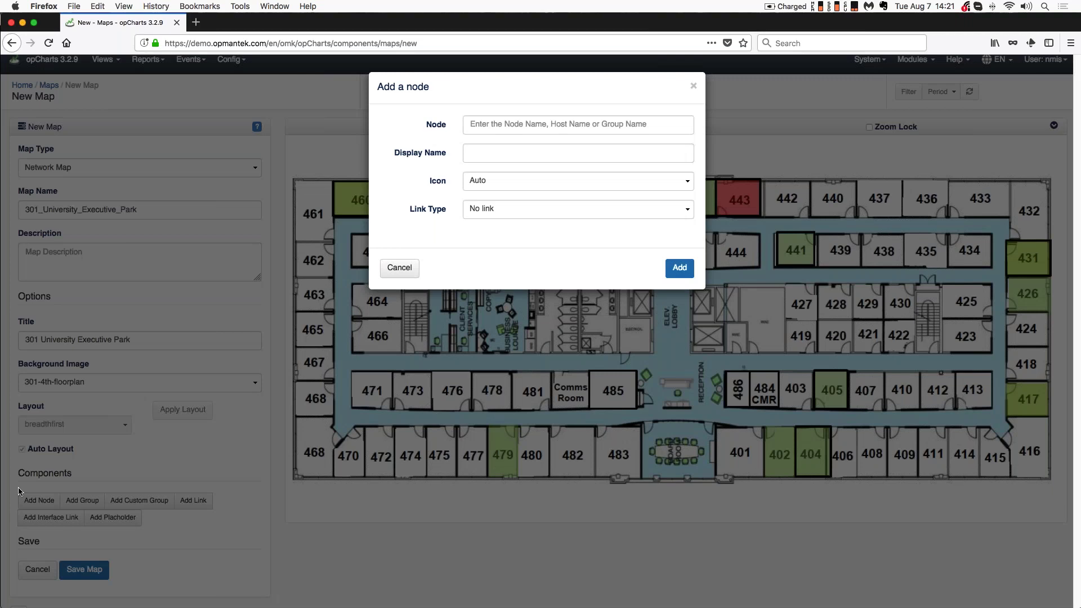
pyautogui.click(482, 124)
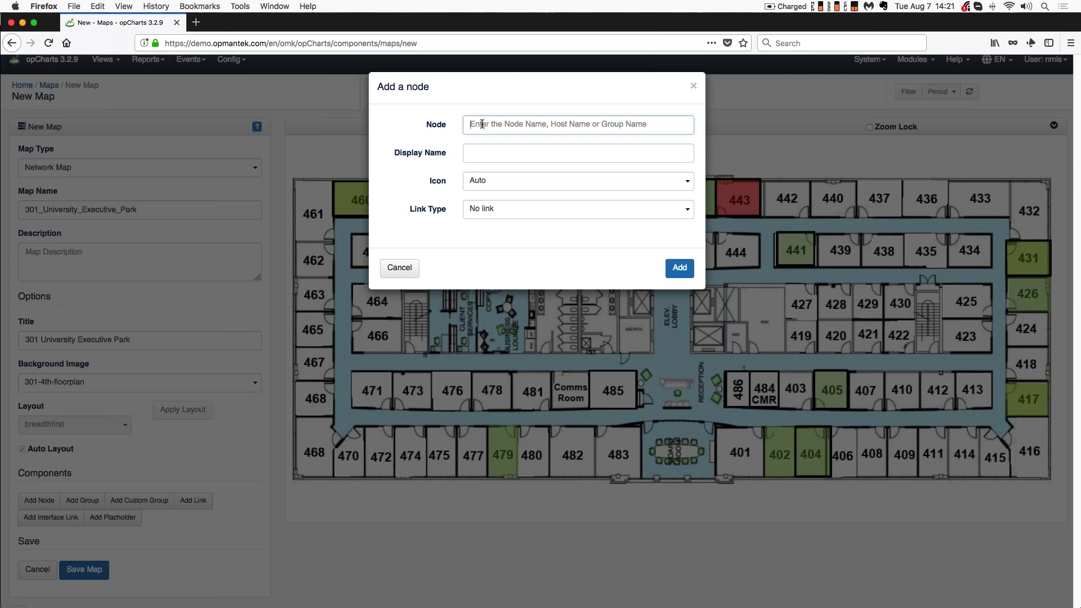
pyautogui.write('asgard')
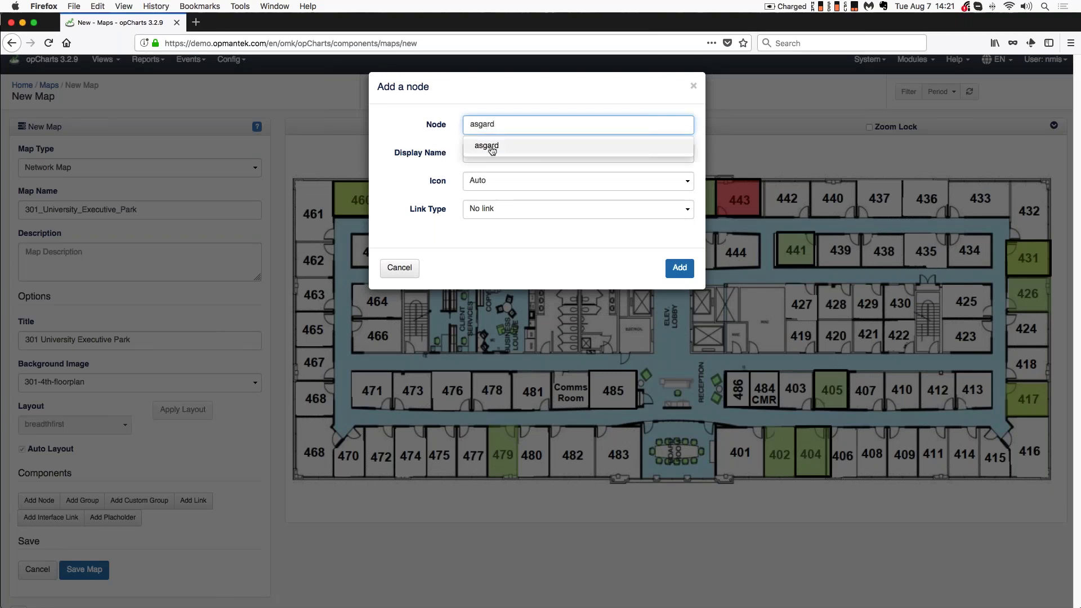
pyautogui.click(488, 146)
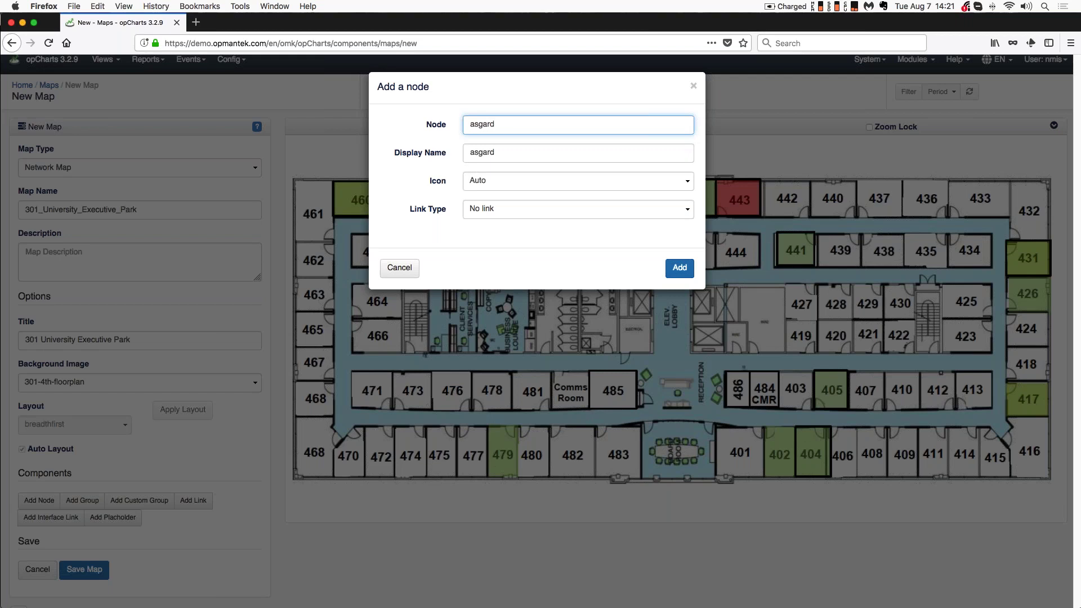
pyautogui.click(679, 269)
pyautogui.moveTo(677, 332); pyautogui.dragTo(571, 393)
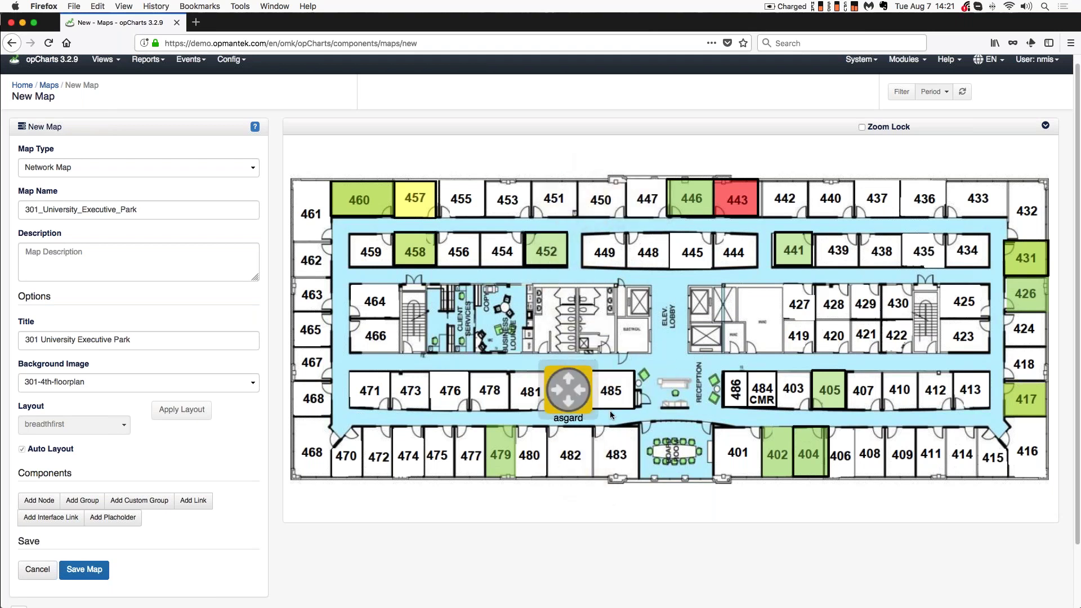
# Change the asgard node's icon to Status Tick/Cross and move the node from the Comms Room to room 447
pyautogui.rightClick(574, 387)
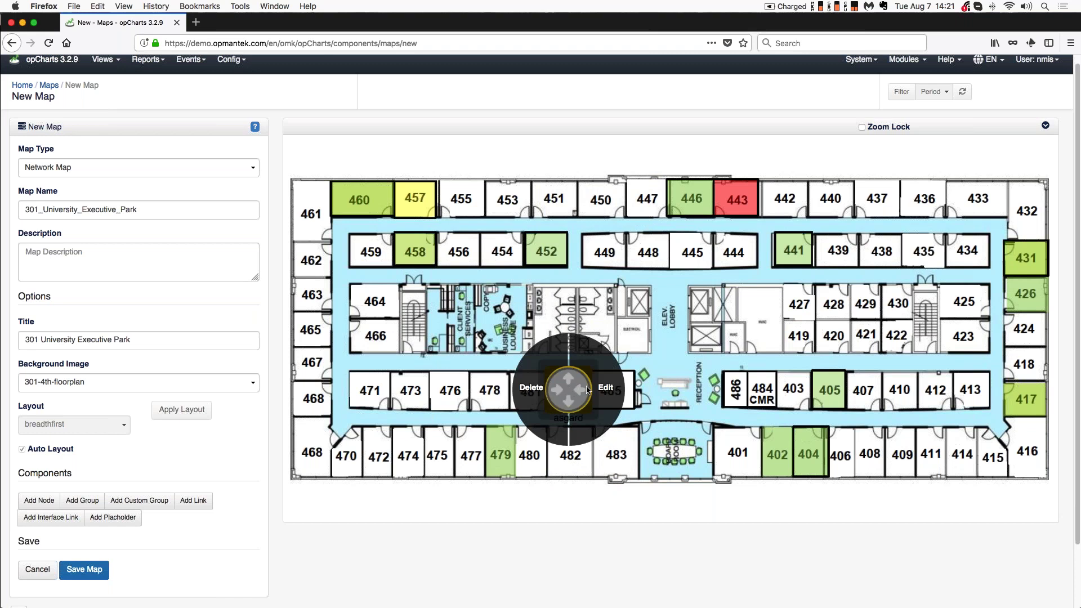
pyautogui.click(606, 388)
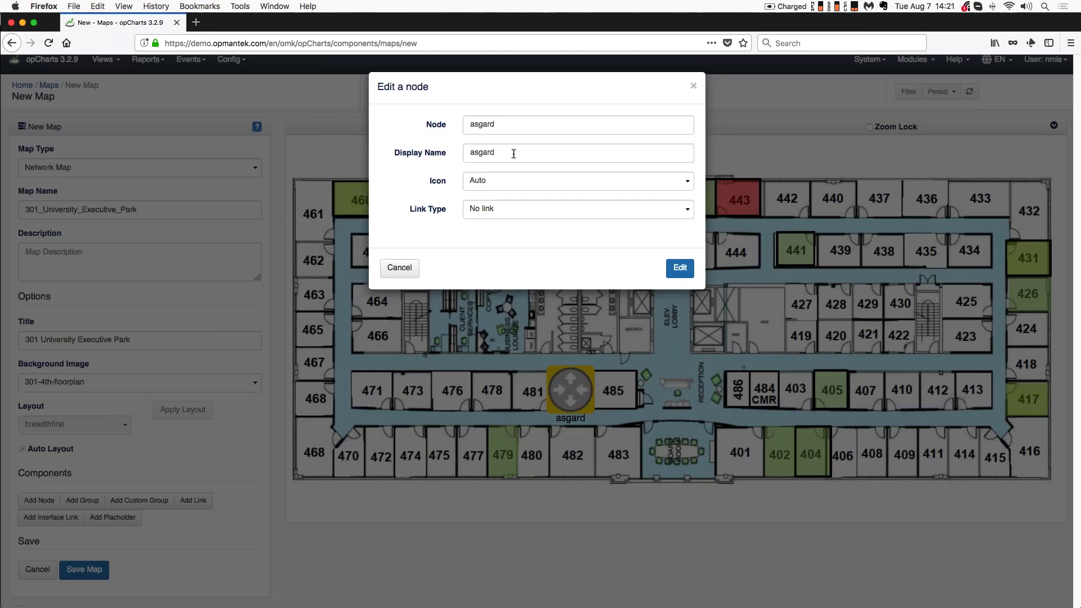
pyautogui.click(532, 181)
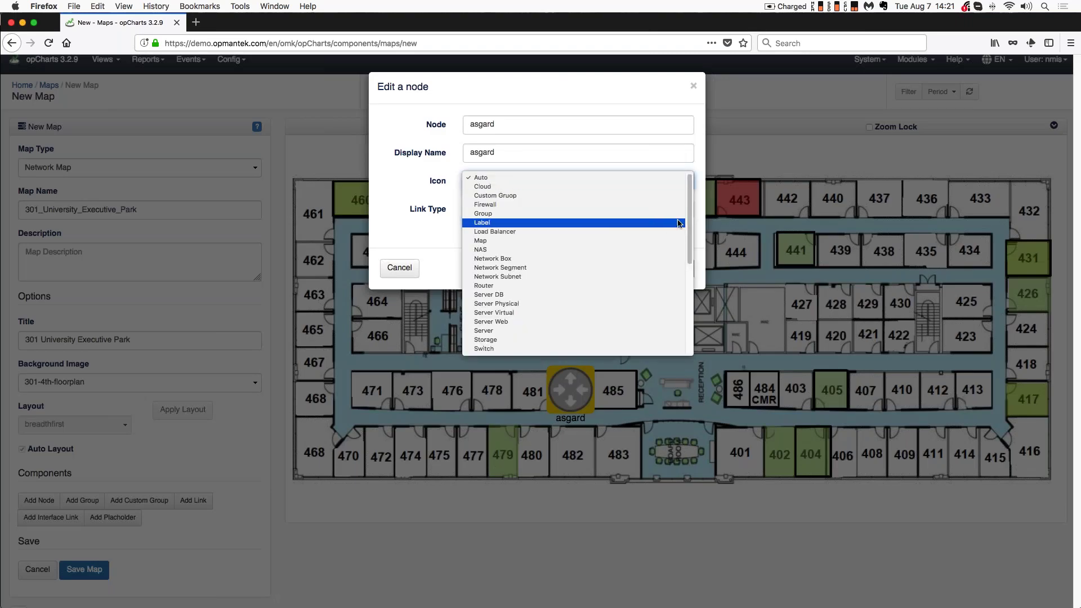
pyautogui.scroll(-5, 689, 222)
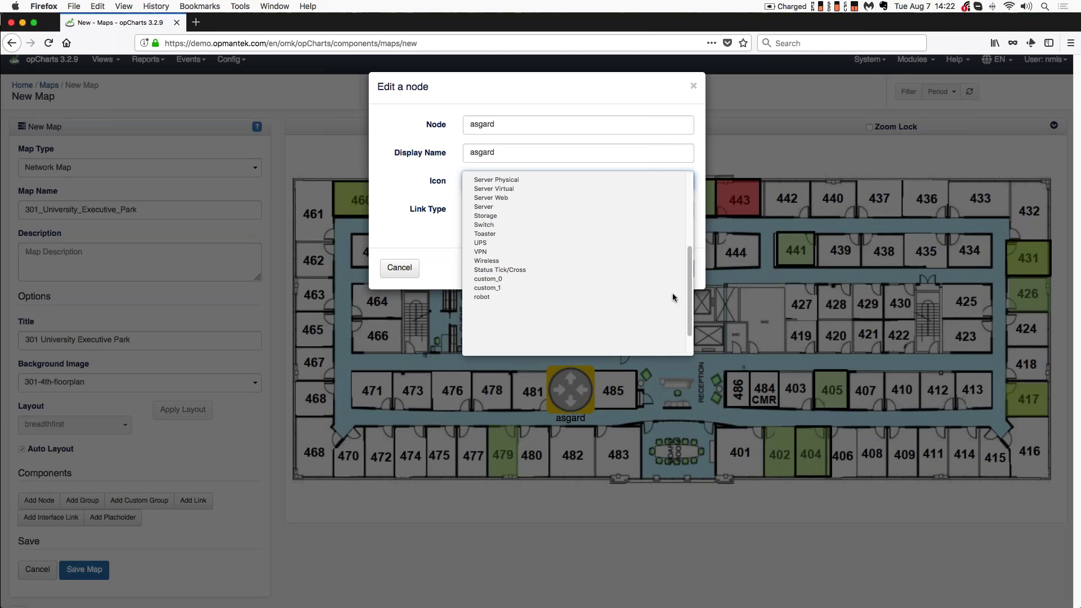
pyautogui.click(542, 270)
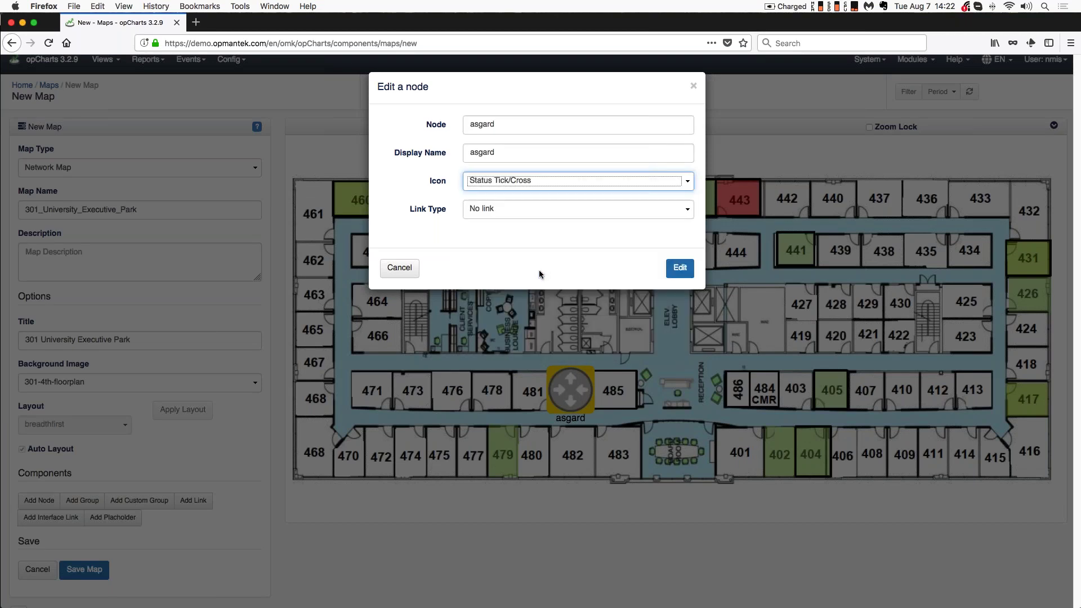
pyautogui.click(680, 269)
pyautogui.moveTo(583, 393); pyautogui.dragTo(636, 210)
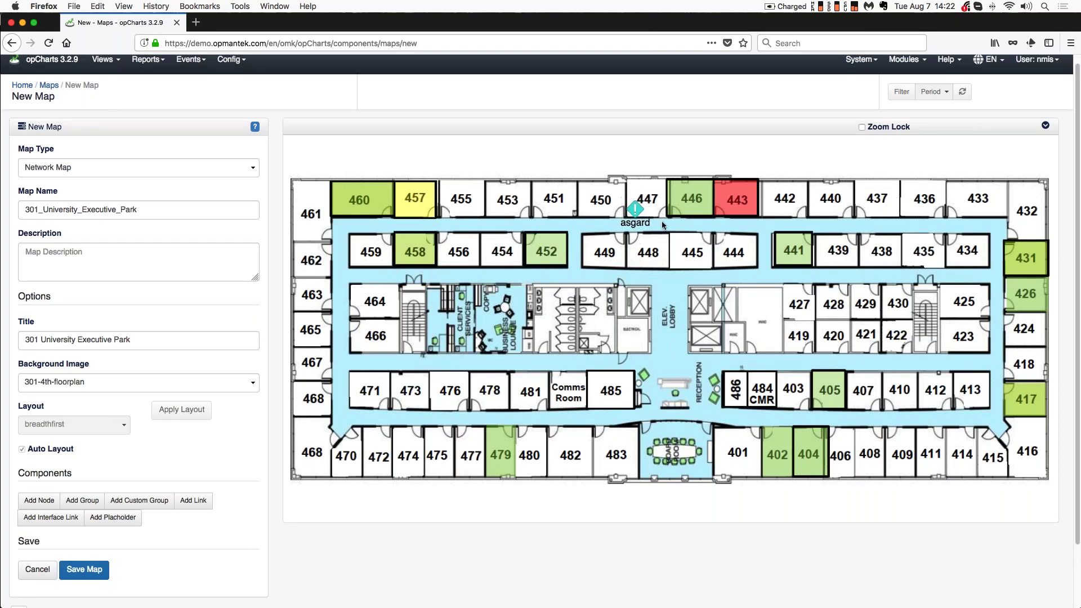
# Clear the asgard node's display name and move the node back onto the Comms Room
pyautogui.click(634, 211)
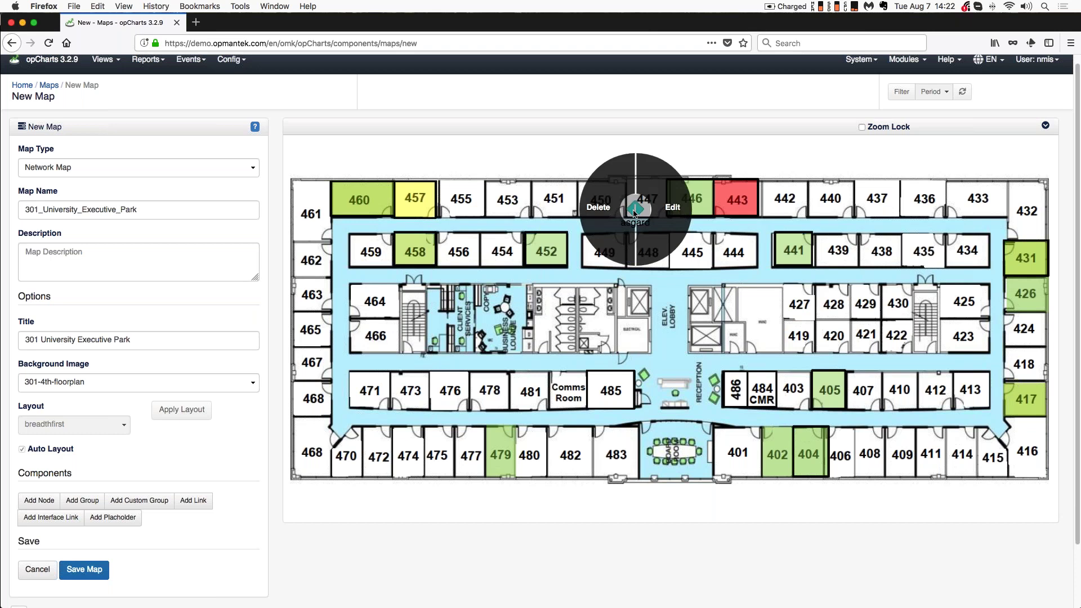
pyautogui.click(667, 217)
pyautogui.moveTo(500, 154); pyautogui.dragTo(426, 151)
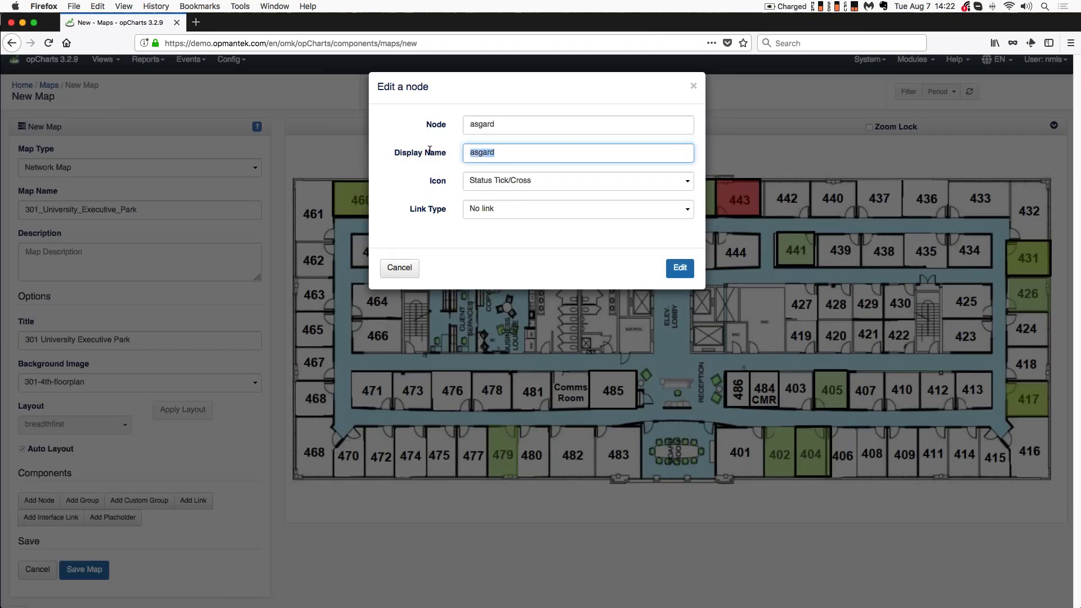
pyautogui.press('BackSpace')
pyautogui.click(681, 269)
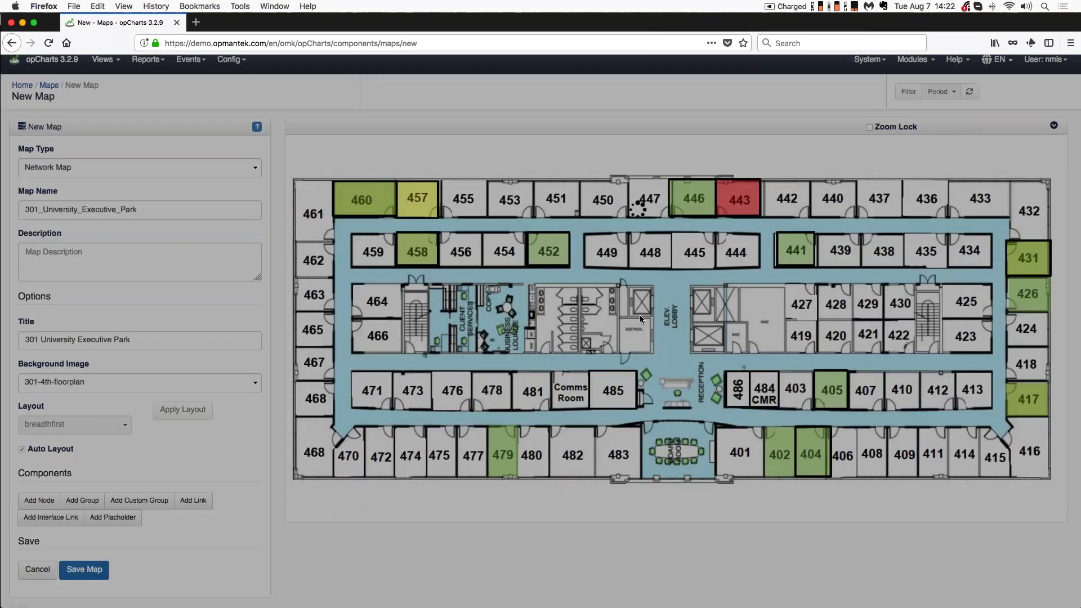
pyautogui.moveTo(594, 154); pyautogui.dragTo(566, 379)
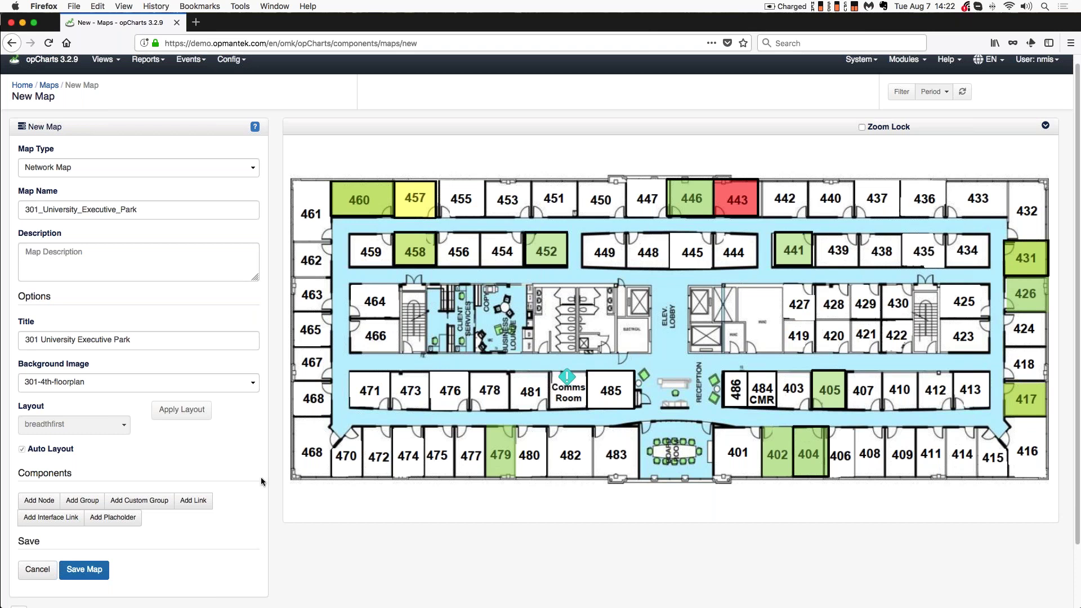
# Add the Charlotte group with the Status Tick/Cross icon and no link, and place it on room 447
pyautogui.click(76, 503)
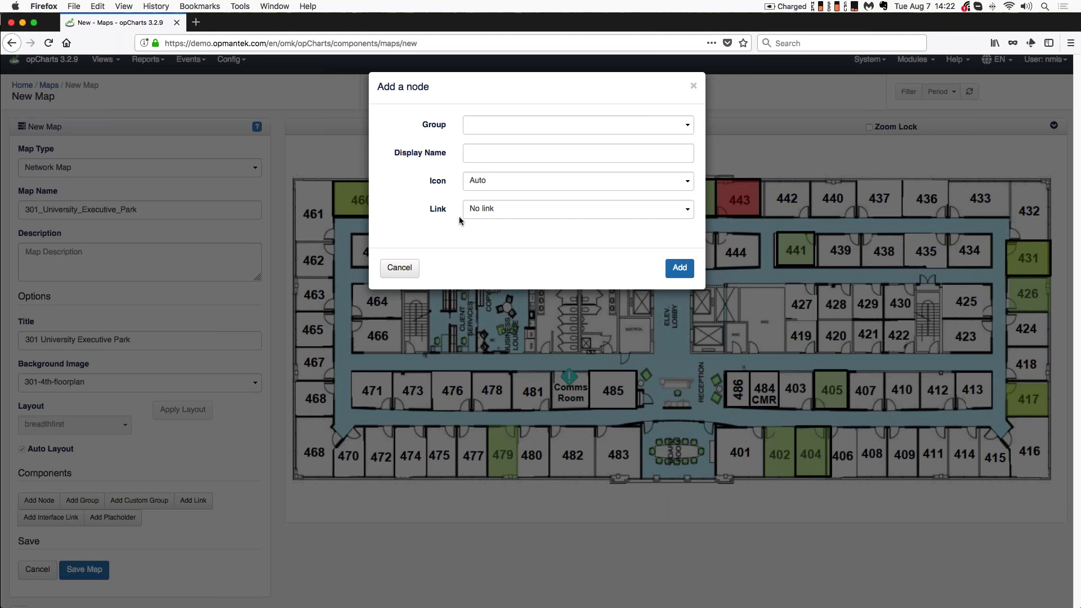
pyautogui.click(687, 126)
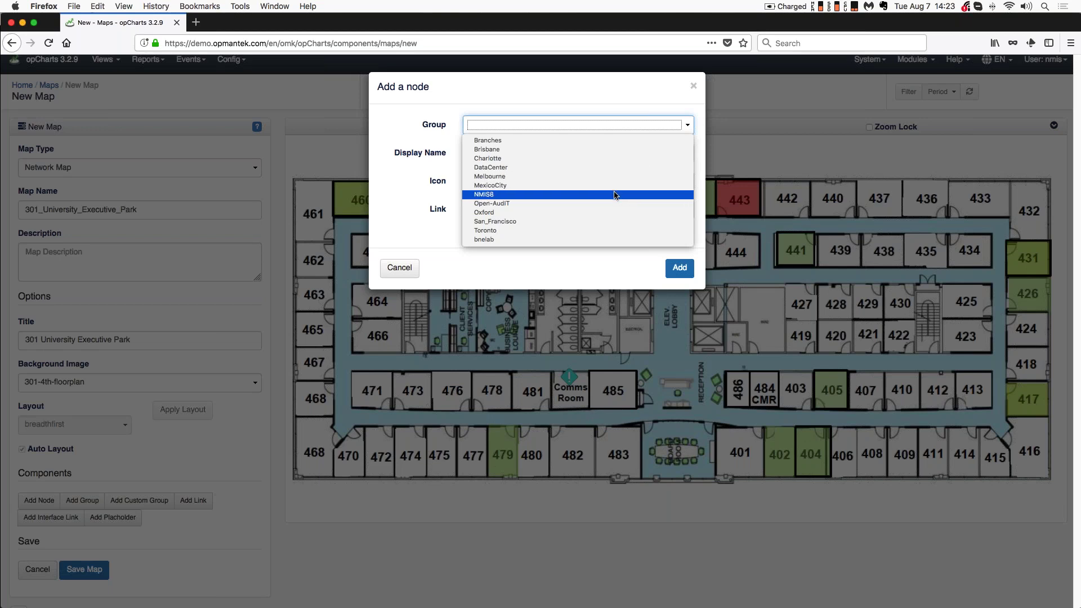
pyautogui.click(561, 159)
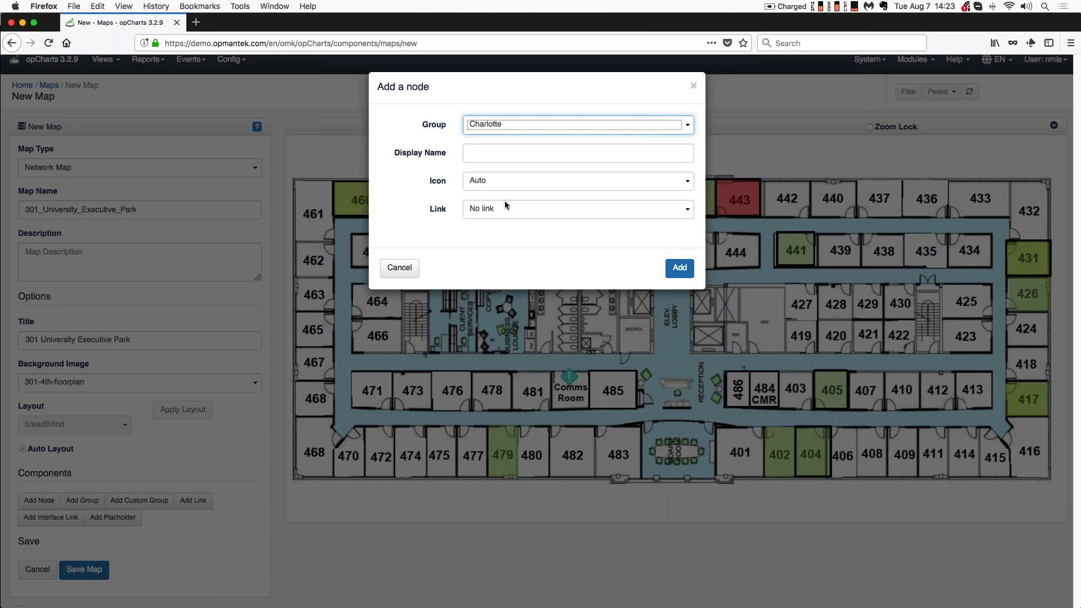
pyautogui.click(552, 182)
pyautogui.scroll(-5, 552, 277)
pyautogui.click(545, 284)
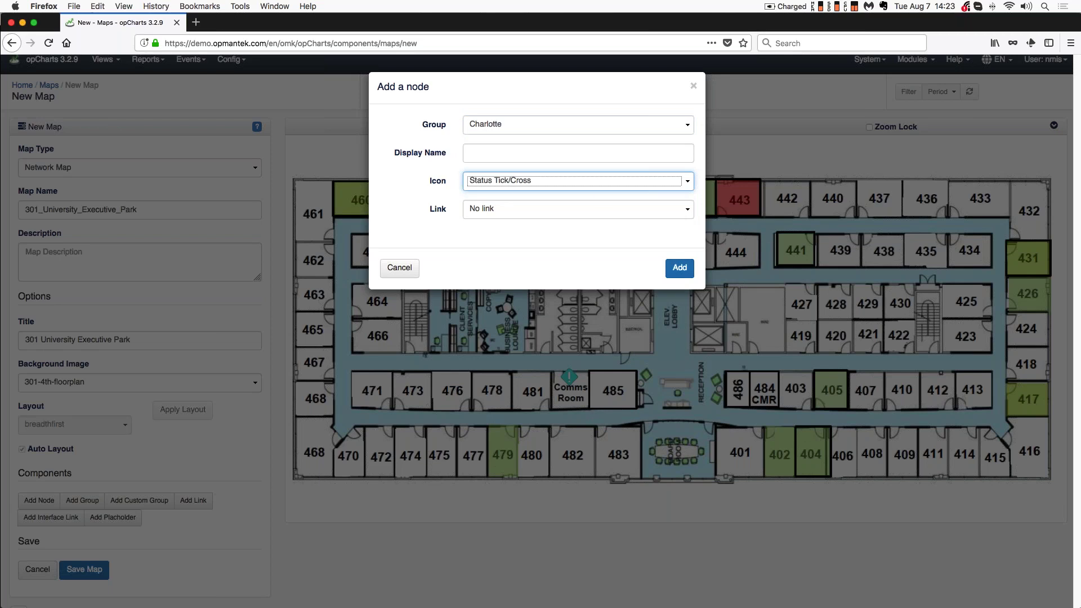
pyautogui.click(680, 269)
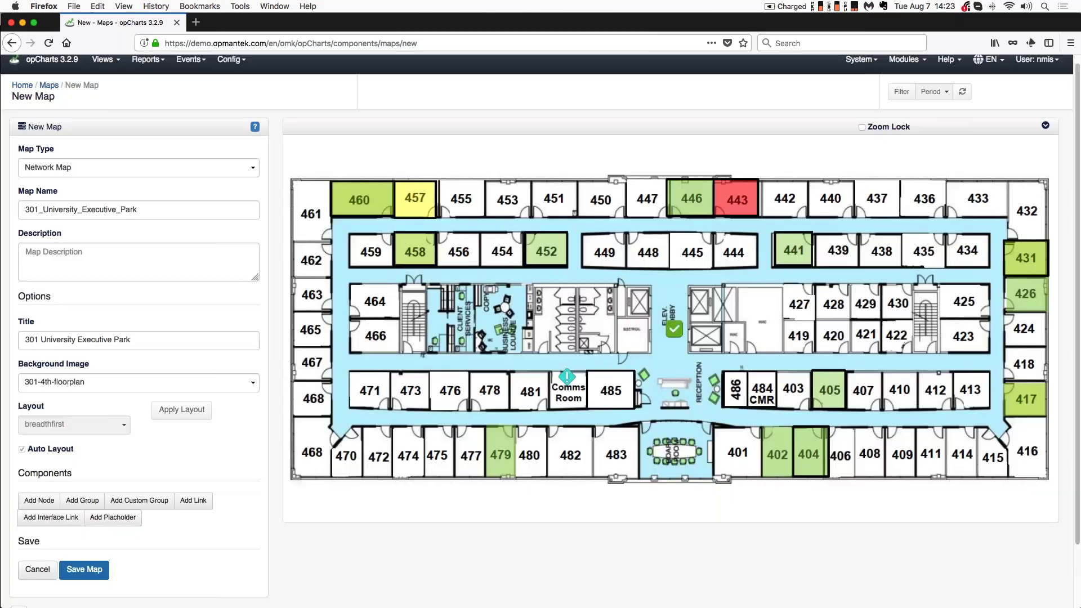
pyautogui.moveTo(675, 330); pyautogui.dragTo(638, 190)
# Start an interface link with asgard as link source and node, using the Opmantek LAN interface as index
pyautogui.click(59, 523)
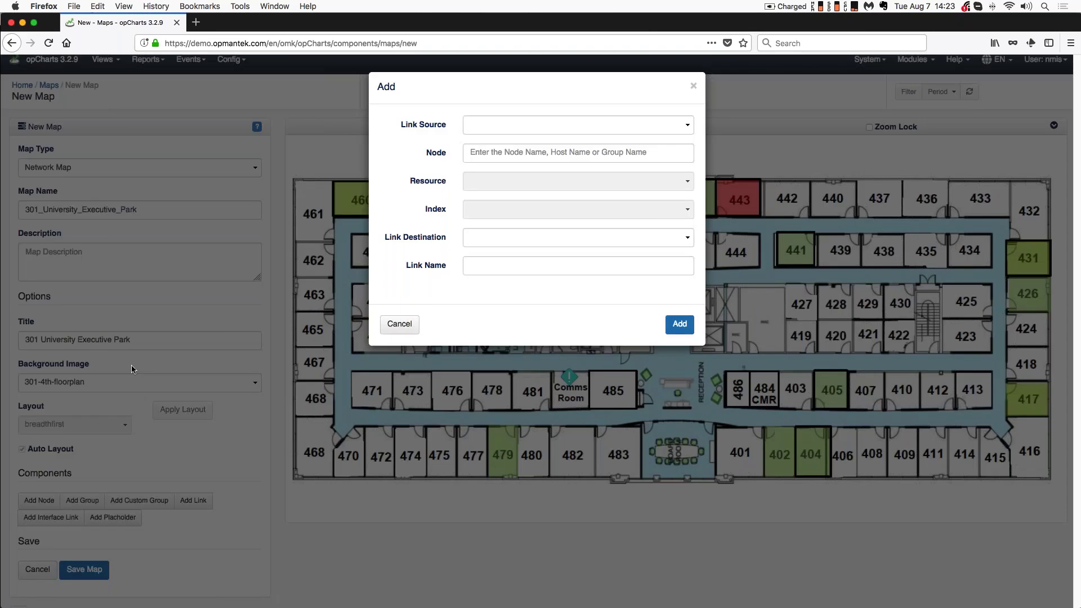
pyautogui.click(486, 125)
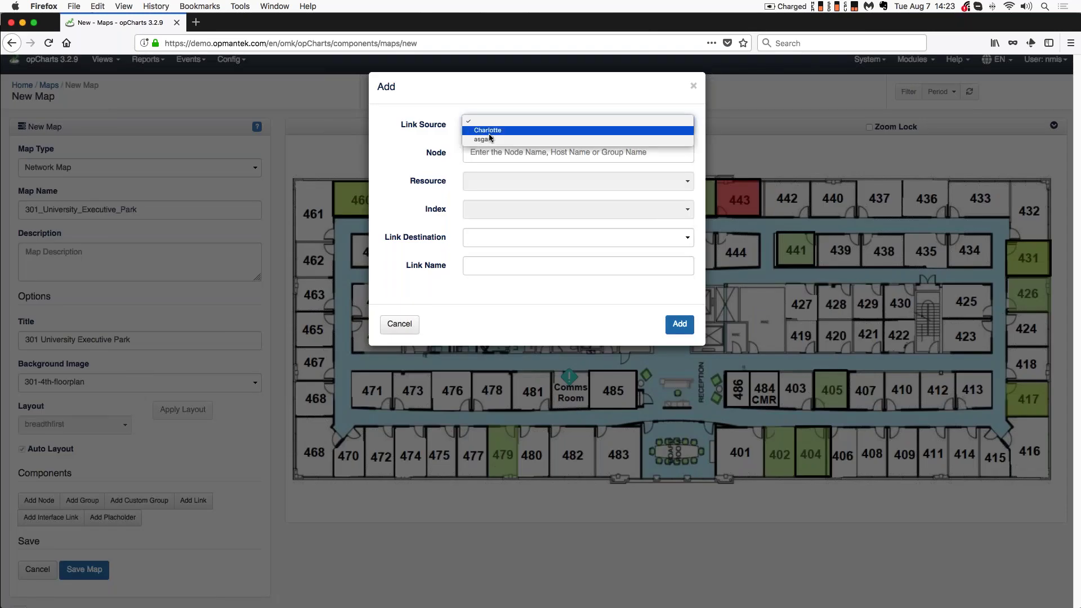
pyautogui.click(491, 140)
pyautogui.click(490, 153)
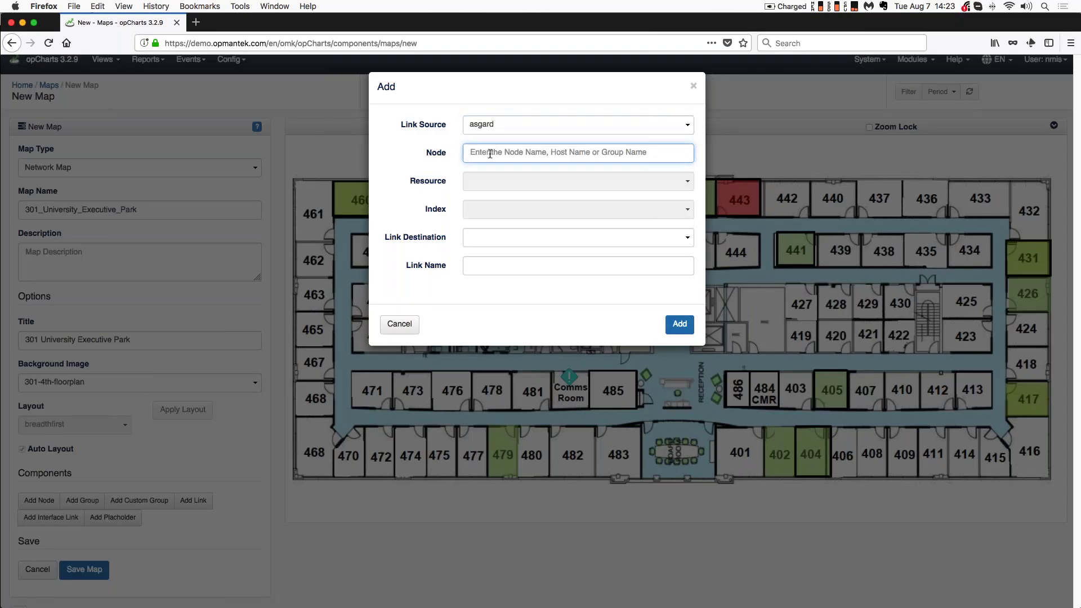
pyautogui.write('asgard')
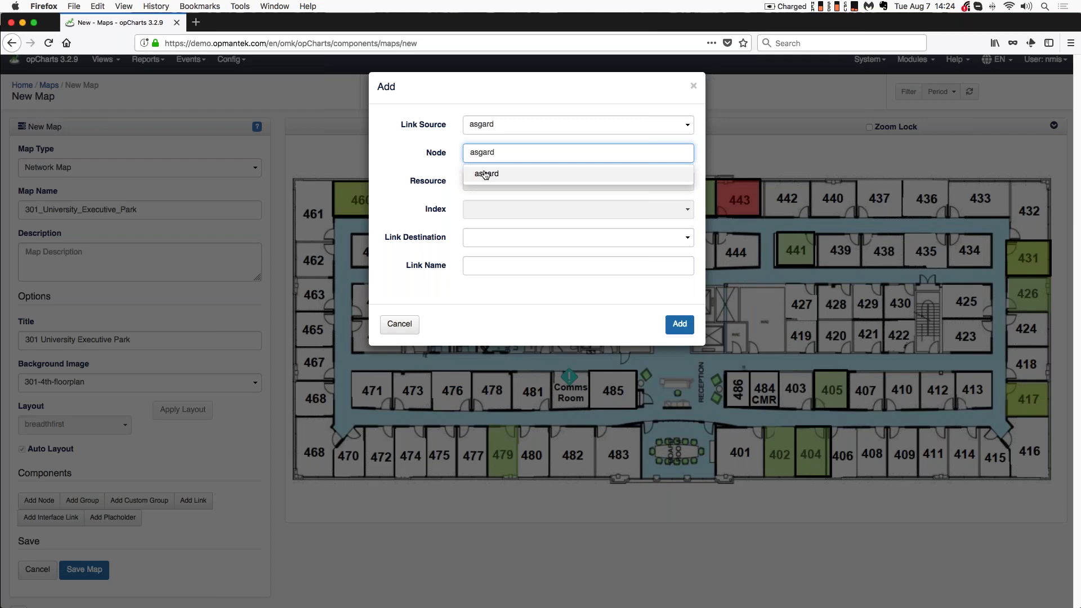
pyautogui.click(485, 174)
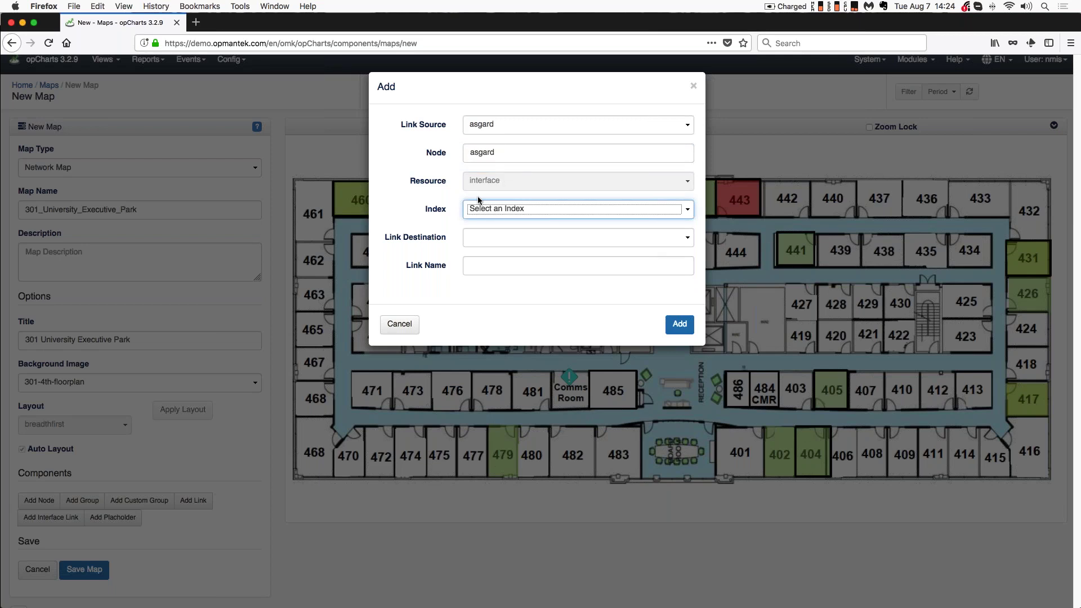
pyautogui.click(495, 209)
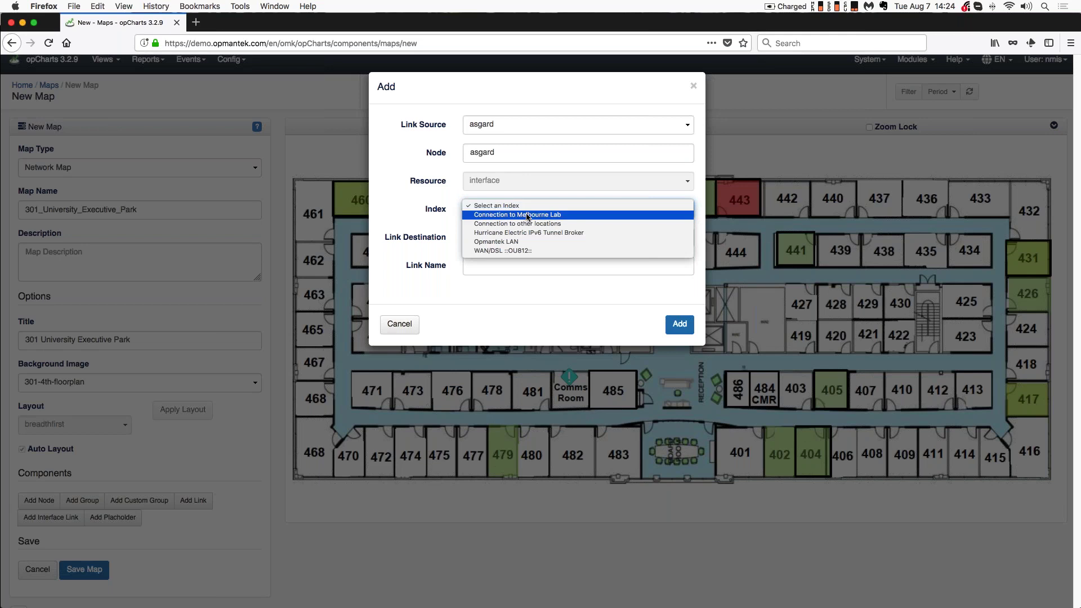
pyautogui.click(577, 241)
# Add the interface link to Charlotte with the name LAN, and place its midpoint above room 453, outside the floor plan
pyautogui.click(518, 238)
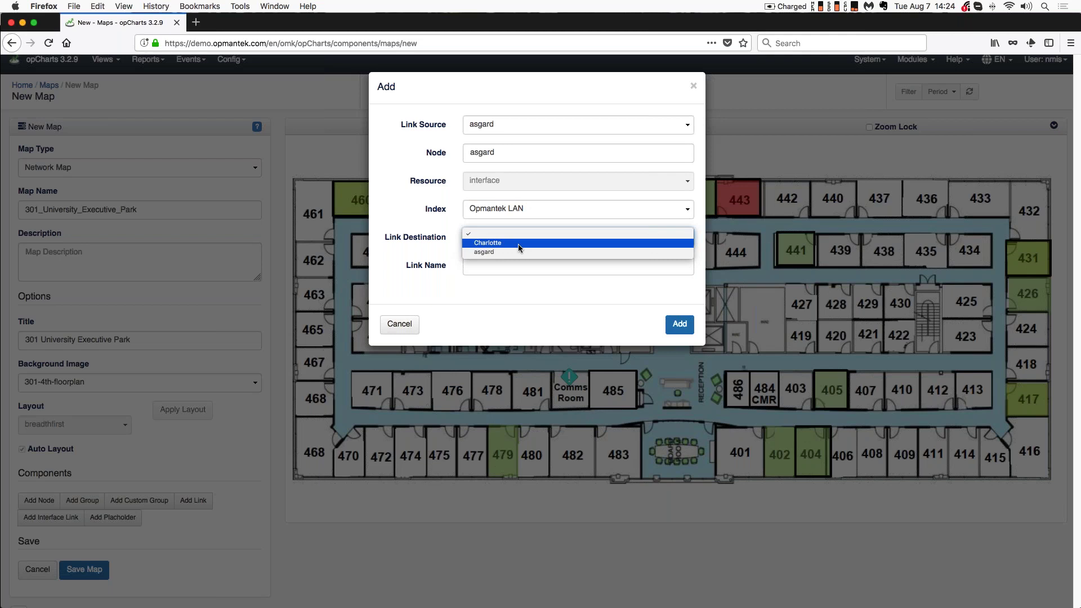
pyautogui.click(518, 244)
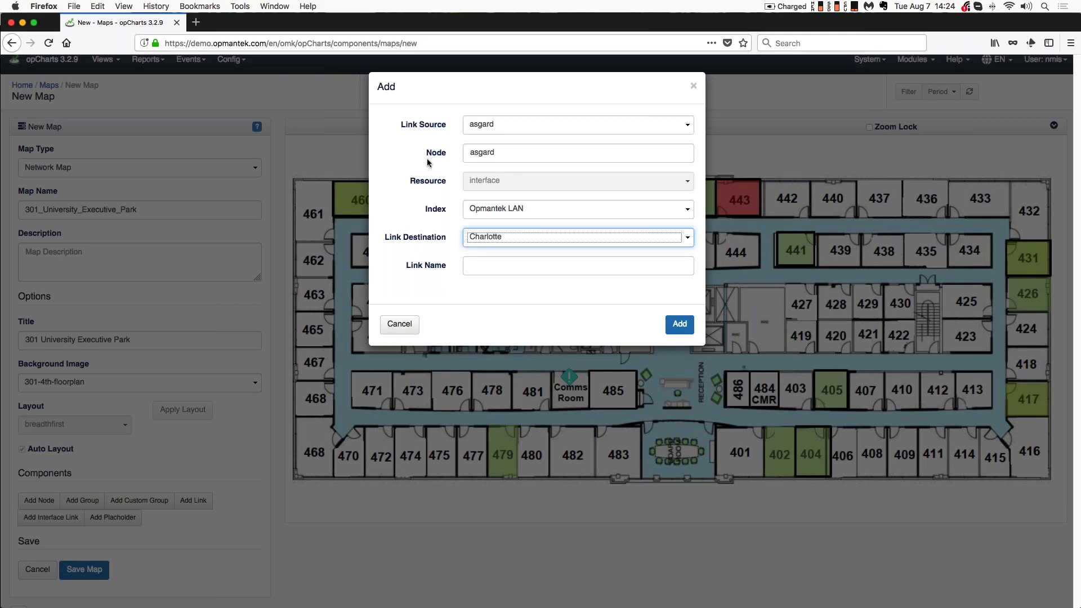
pyautogui.click(474, 264)
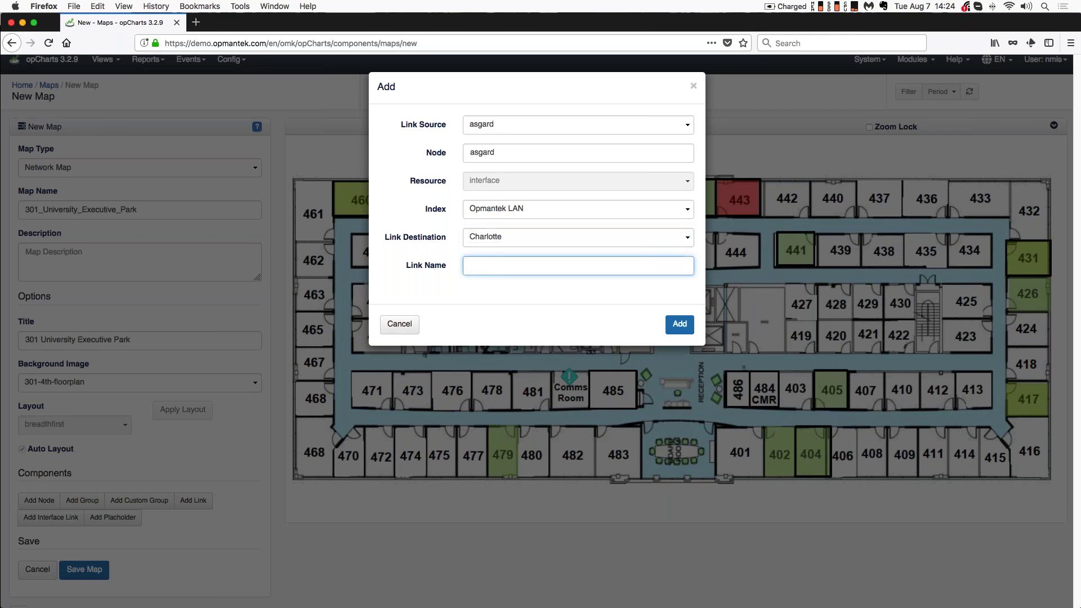
pyautogui.write('LAN')
pyautogui.click(679, 324)
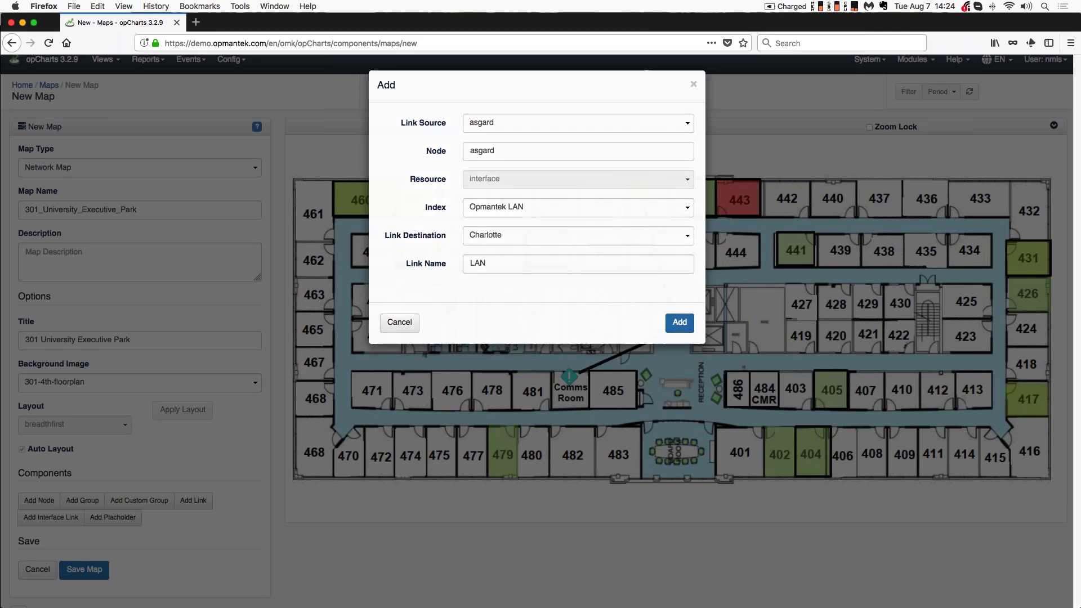
pyautogui.moveTo(674, 329); pyautogui.dragTo(515, 161)
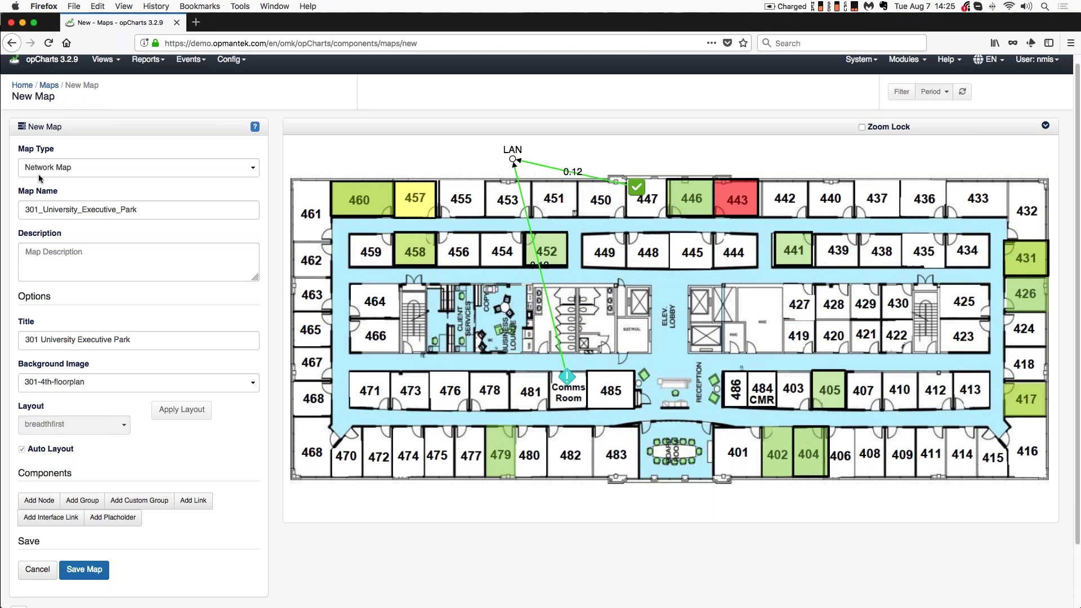
# Enter the map description "A floorplan of the Charlotte office at 301 University Executive Park"
pyautogui.click(46, 253)
pyautogui.write('A')
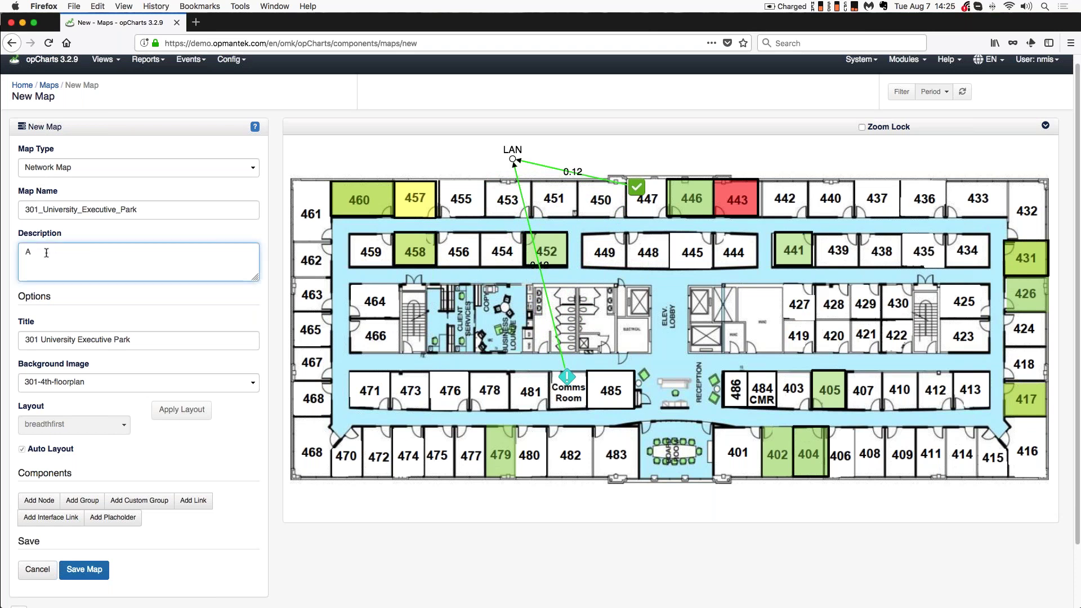
pyautogui.write(' floorplan of the Charlotte office at 301 Executive')
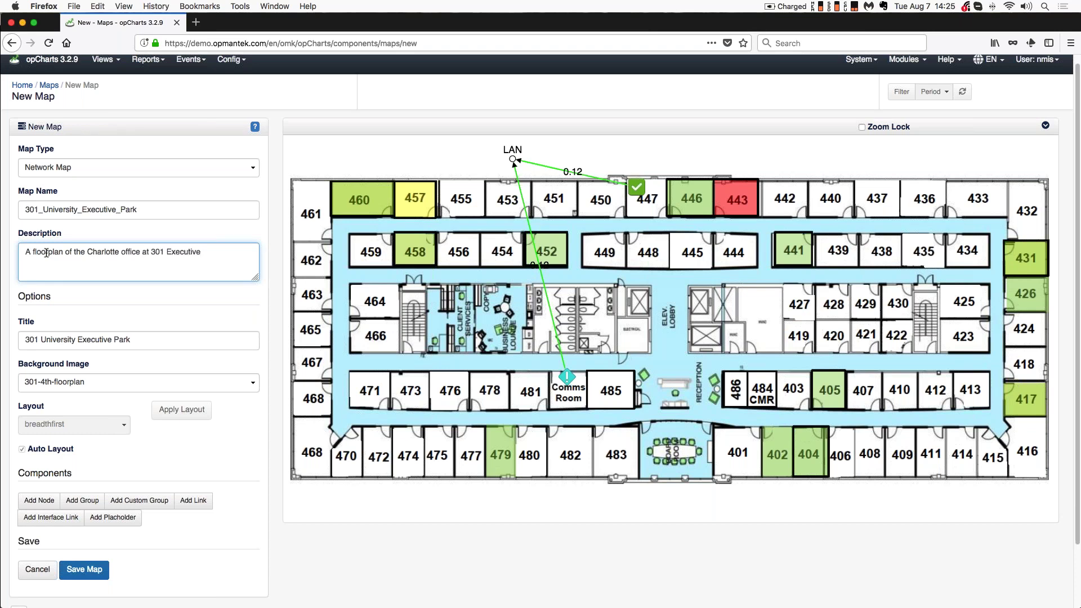
pyautogui.press('BackSpace')
pyautogui.press('BackSpace')
pyautogui.press('BackSpace')
pyautogui.press('BackSpace')
pyautogui.press('BackSpace')
pyautogui.press('BackSpace')
pyautogui.press('BackSpace')
pyautogui.press('BackSpace')
pyautogui.press('BackSpace')
pyautogui.write('University Executive Park')
pyautogui.scroll(-1, 25, 340)
pyautogui.moveTo(25, 339); pyautogui.dragTo(151, 335)
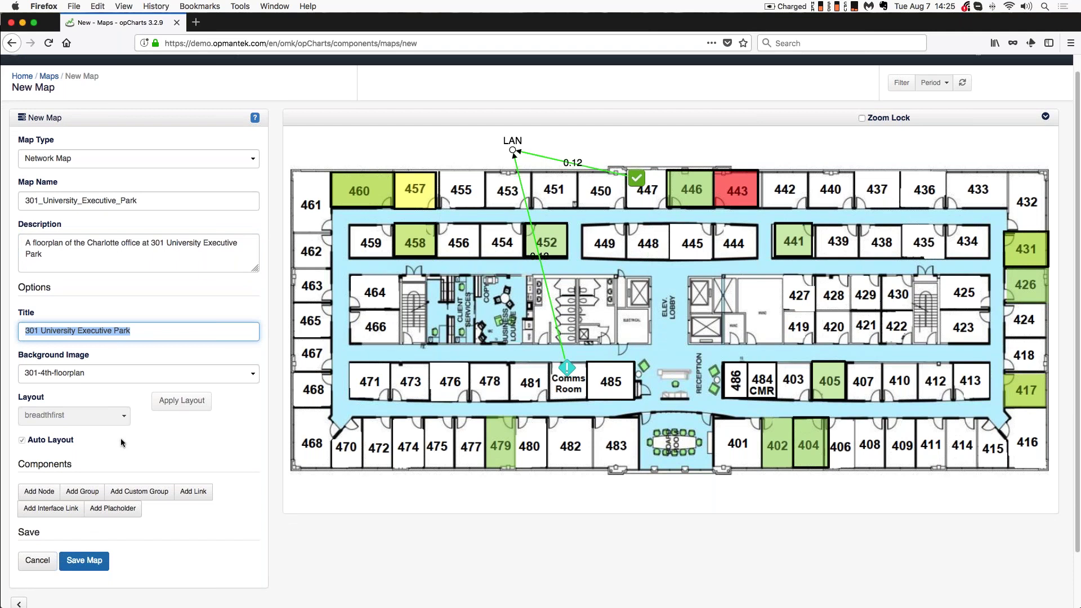
pyautogui.click(167, 458)
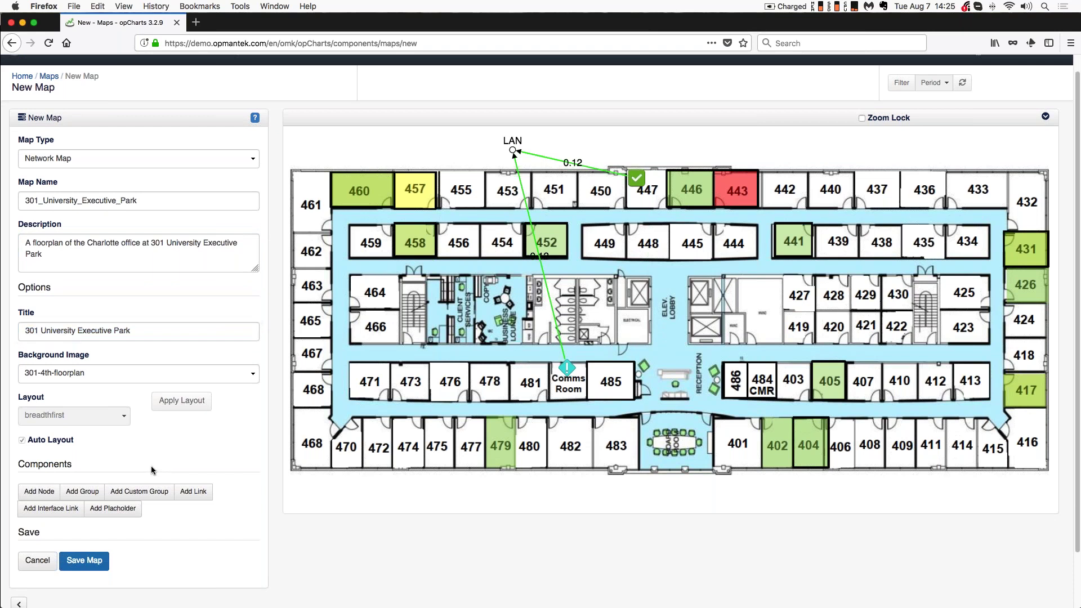
# Start a custom group for the eMail business service with the Status Tick/Cross icon and no link
pyautogui.click(126, 493)
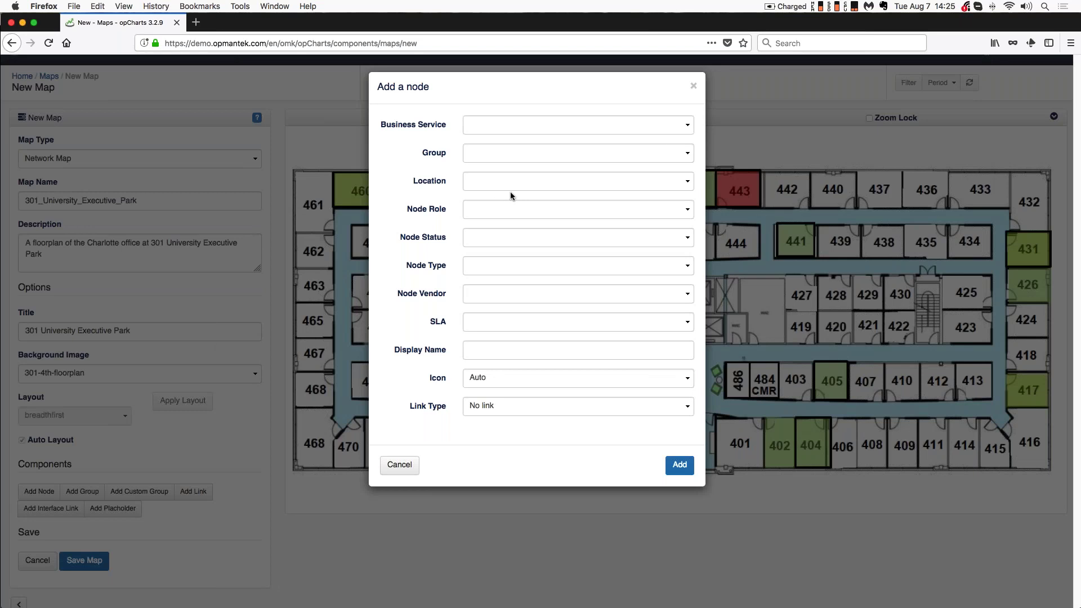
pyautogui.click(688, 127)
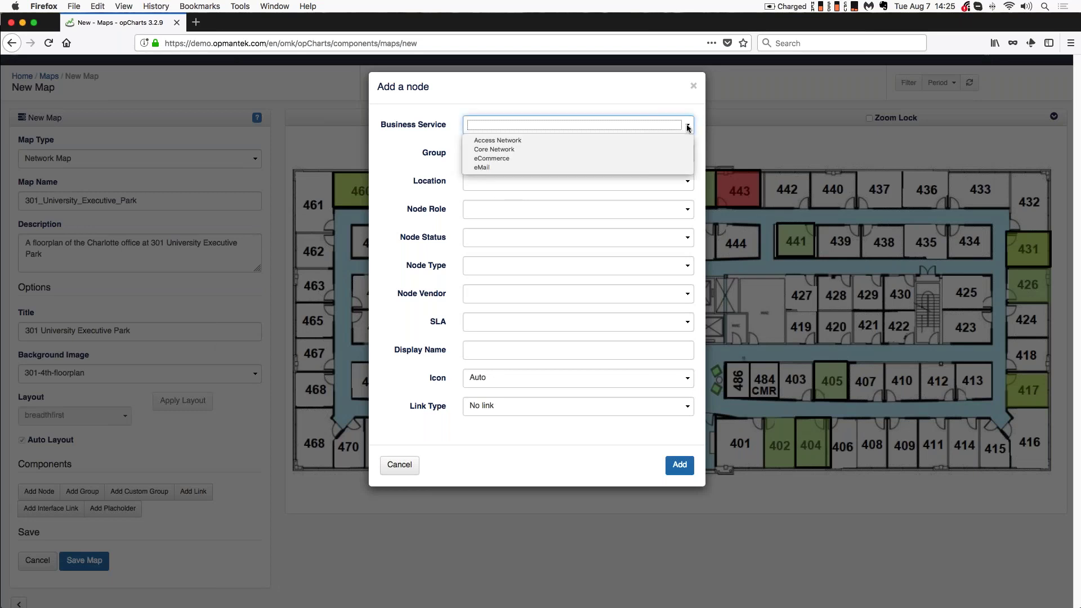
pyautogui.click(511, 167)
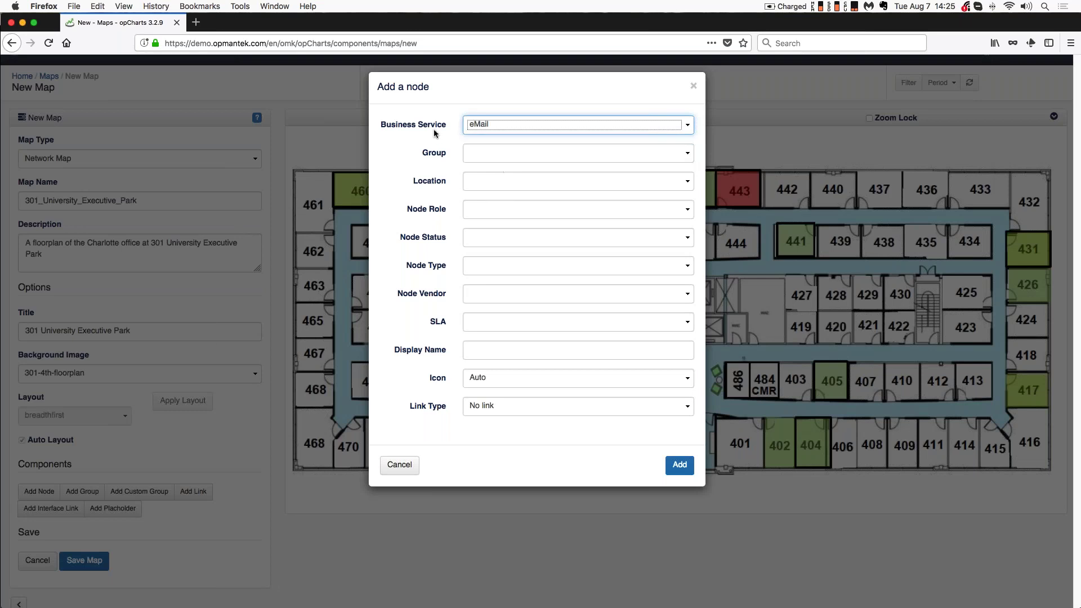
pyautogui.click(560, 374)
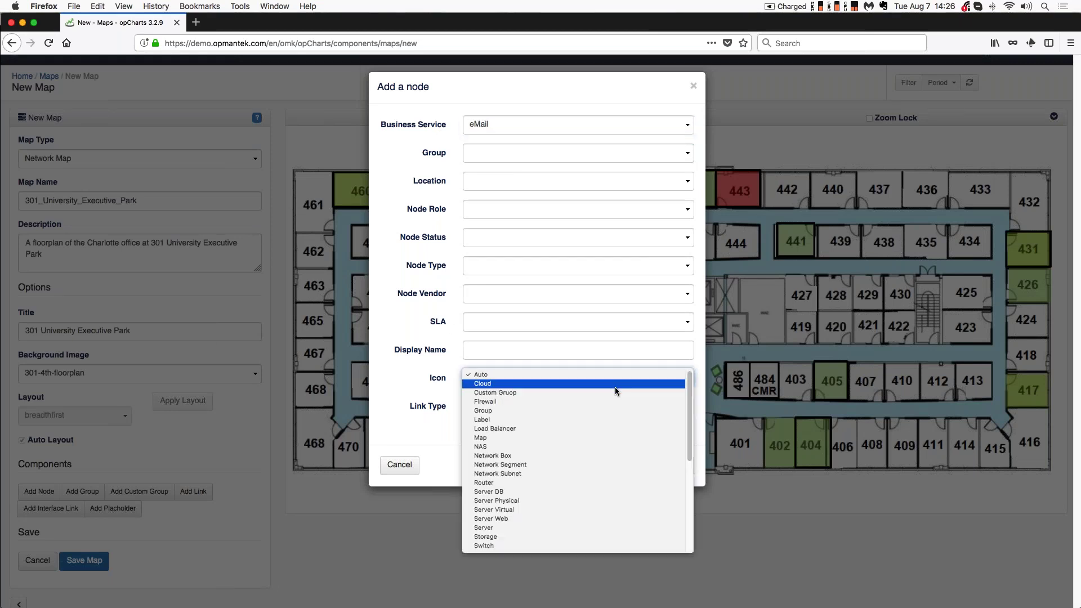
pyautogui.scroll(-3, 692, 491)
pyautogui.scroll(-3, 692, 490)
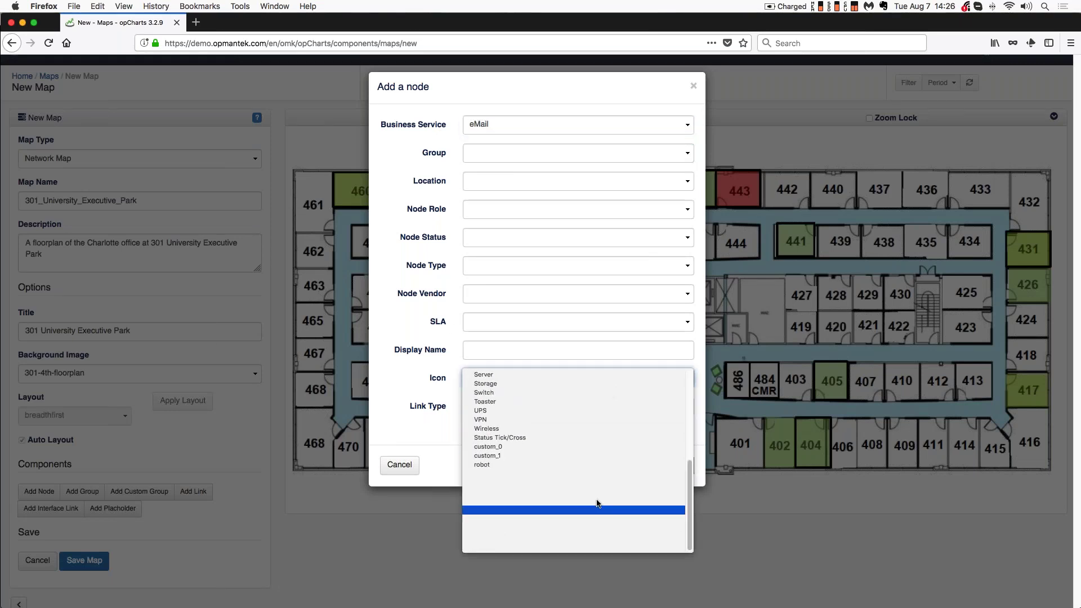
pyautogui.click(529, 436)
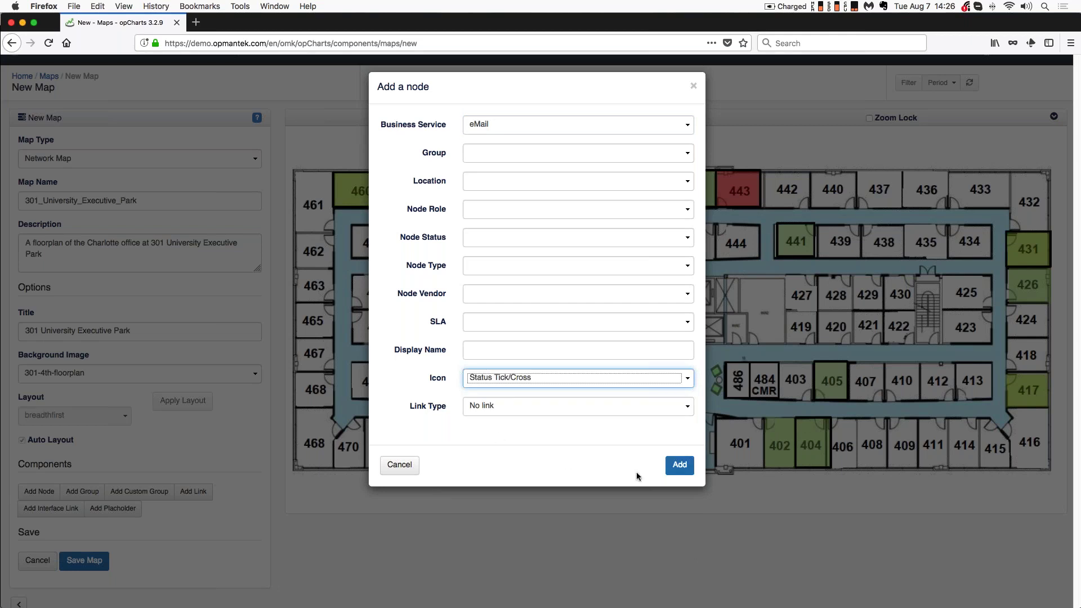
# Add the custom group with the display name eMail, place it on room 485, and save the map
pyautogui.click(482, 351)
pyautogui.write('eMail')
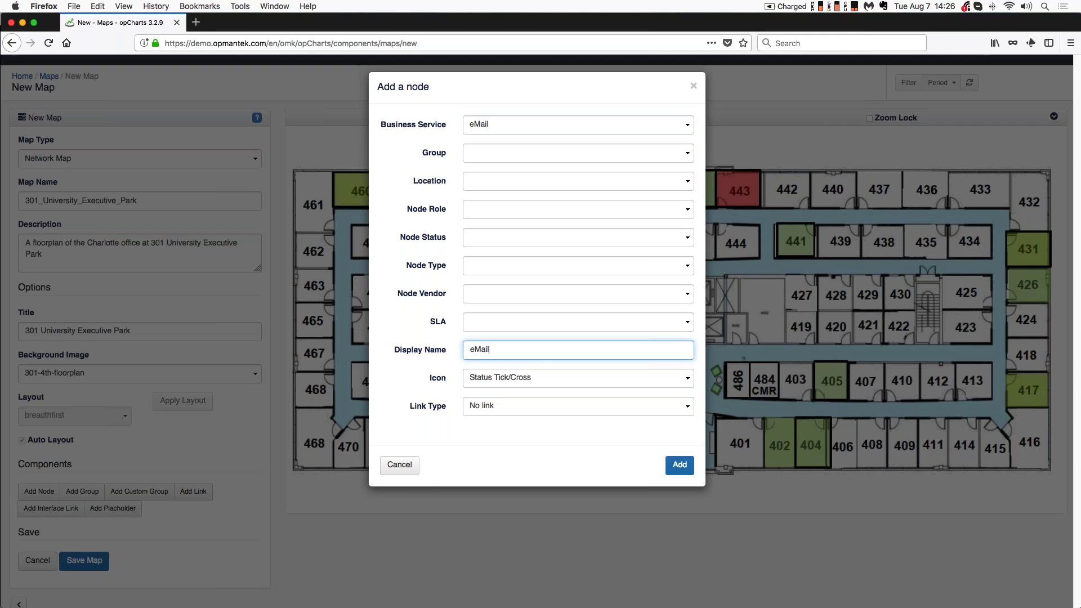
pyautogui.click(678, 466)
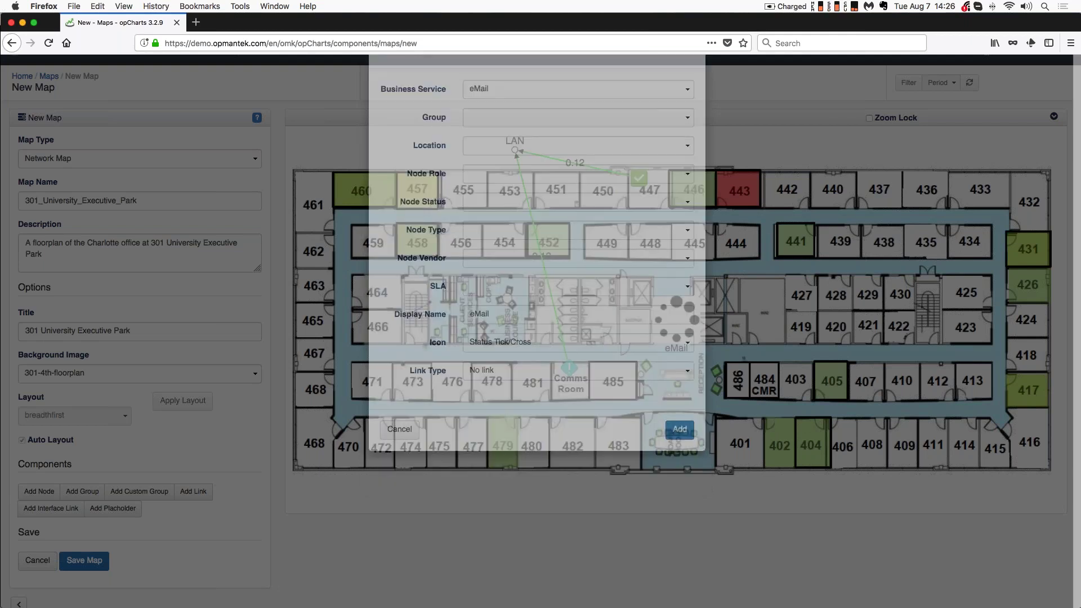
pyautogui.moveTo(675, 321); pyautogui.dragTo(604, 395)
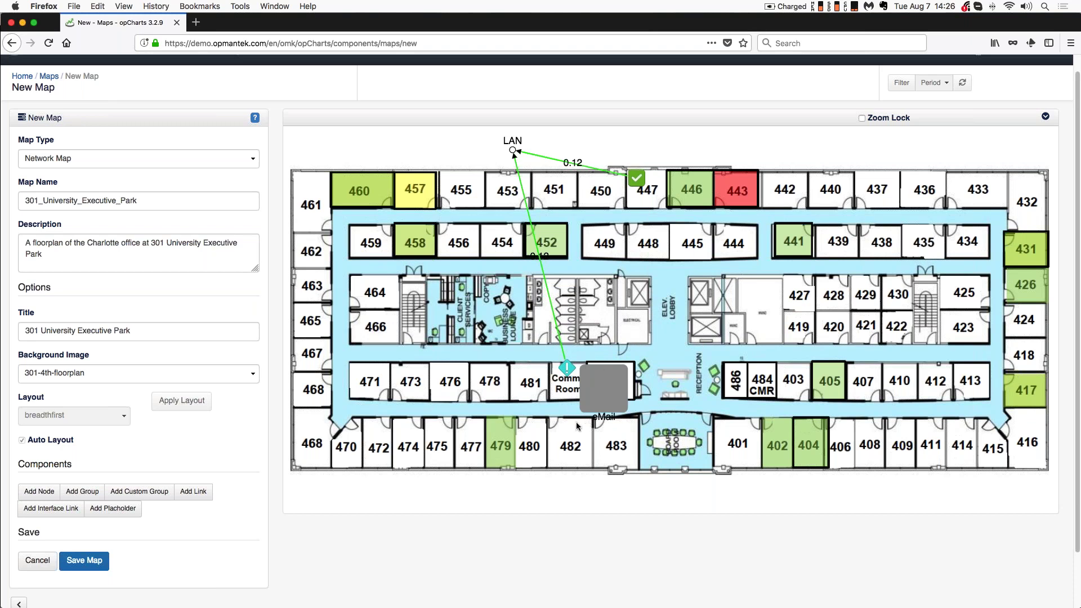
pyautogui.click(87, 561)
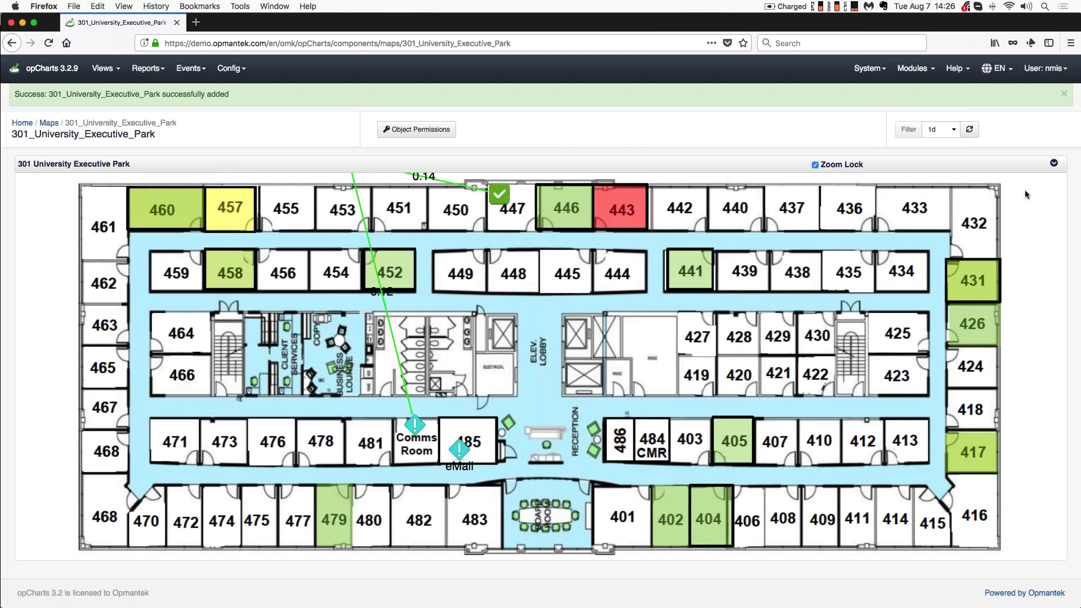
# Reopen the saved map for editing, move the eMail group onto the Comms Room, and save the map
pyautogui.click(1053, 164)
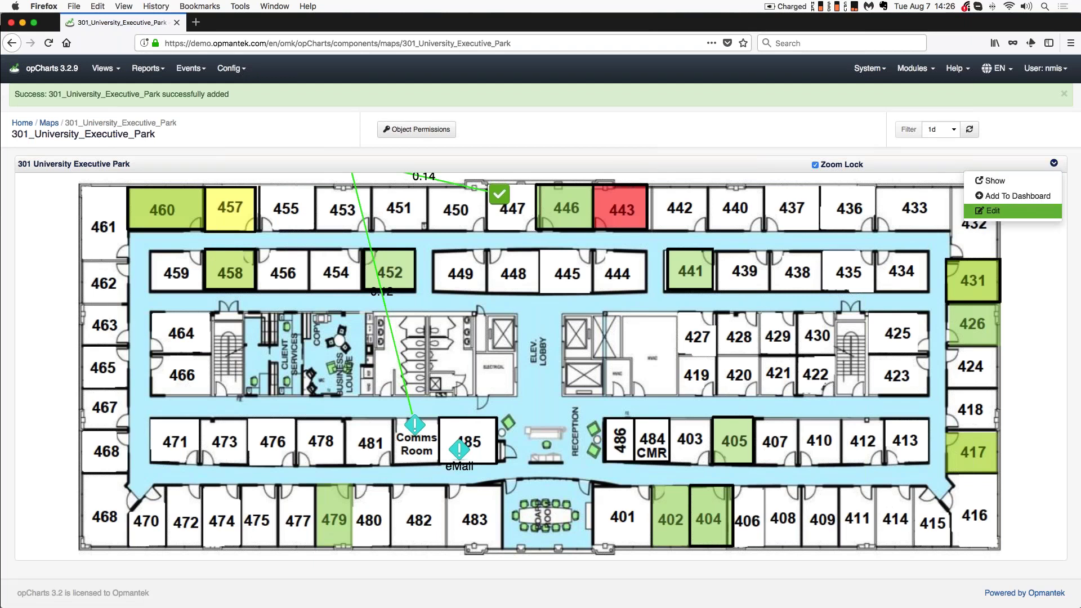
pyautogui.click(1026, 213)
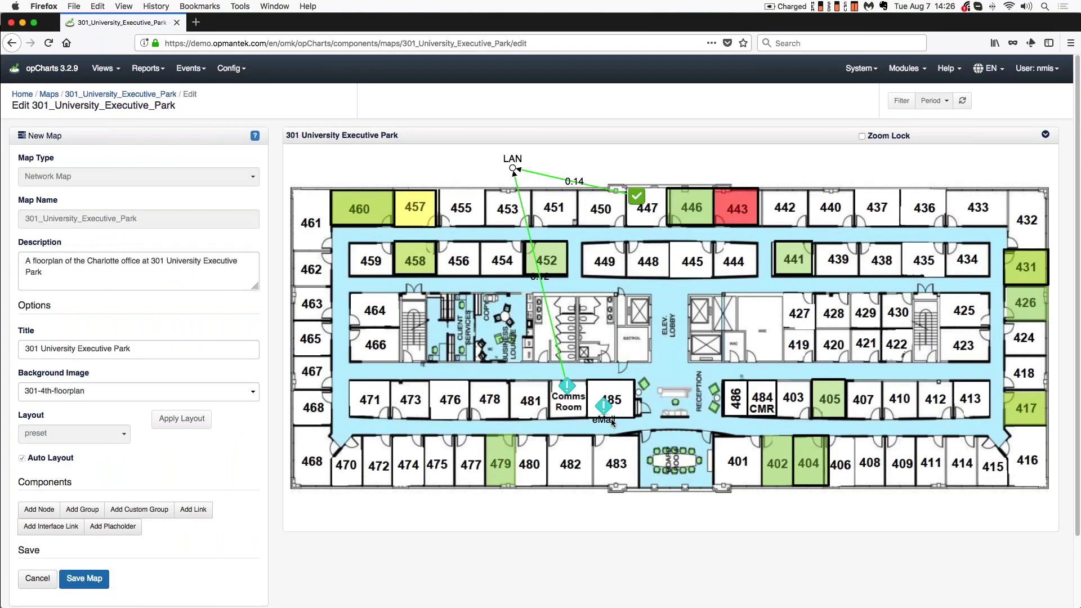
pyautogui.moveTo(612, 422); pyautogui.dragTo(579, 408)
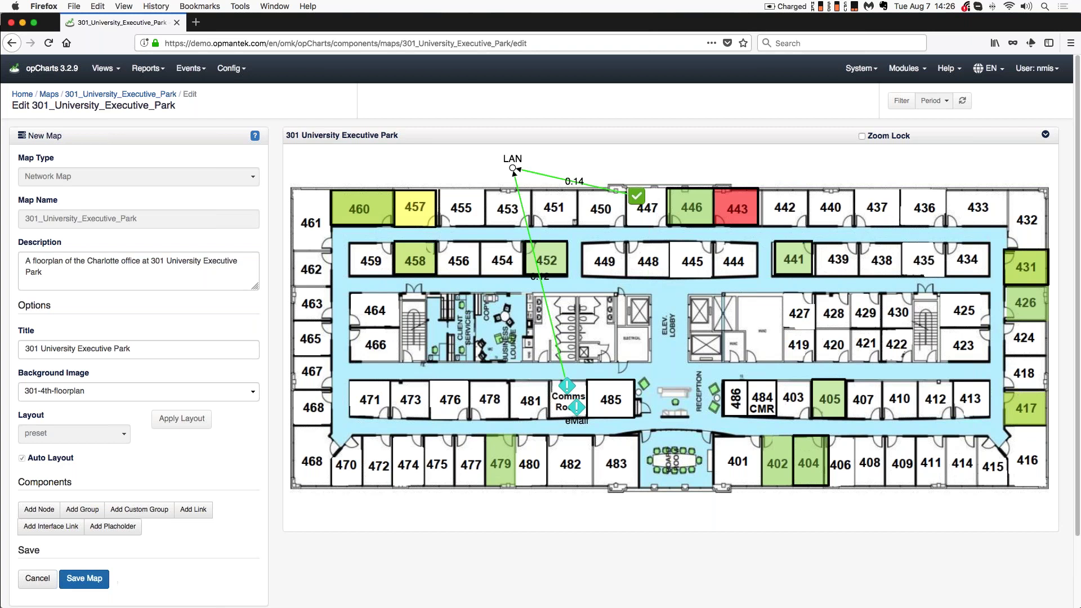
pyautogui.click(91, 580)
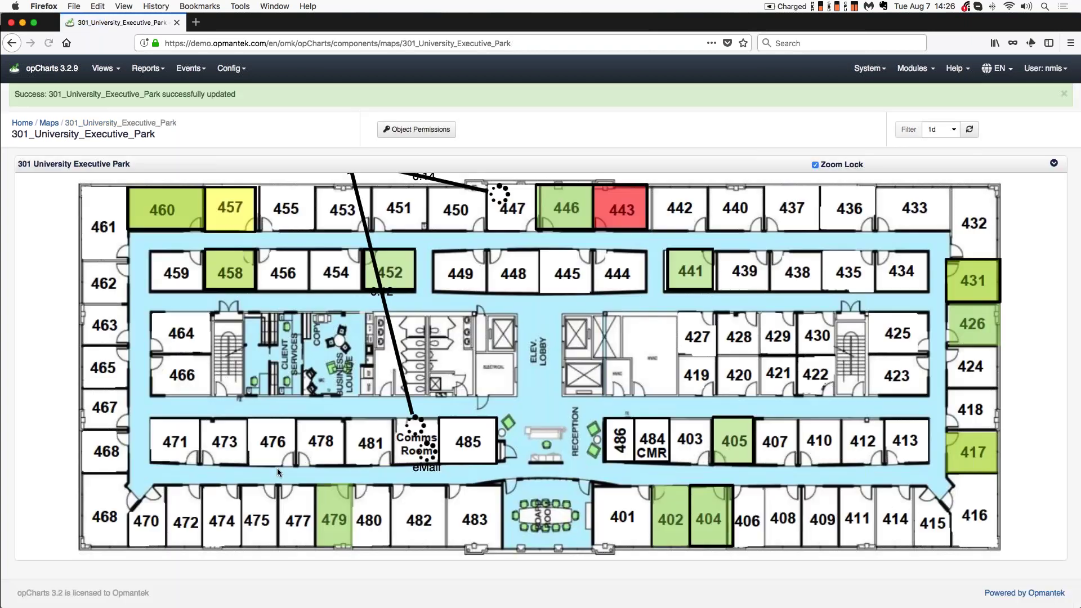
# Unlock zooming on the map, inspect the status details of asgard and Charlotte, and open the Charlotte group's node list
pyautogui.click(814, 165)
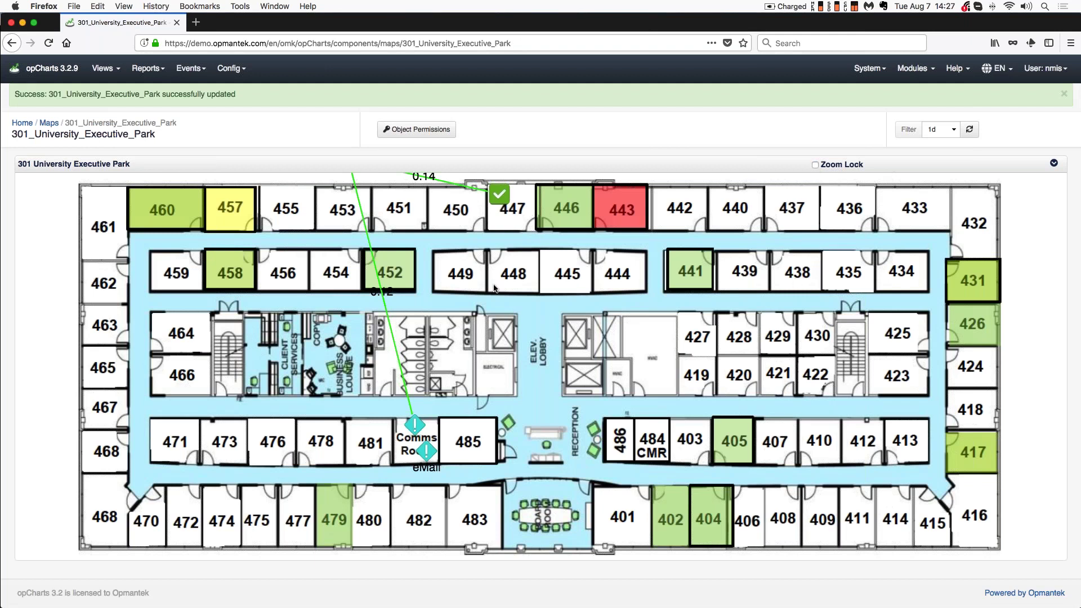
pyautogui.scroll(-3, 470, 288)
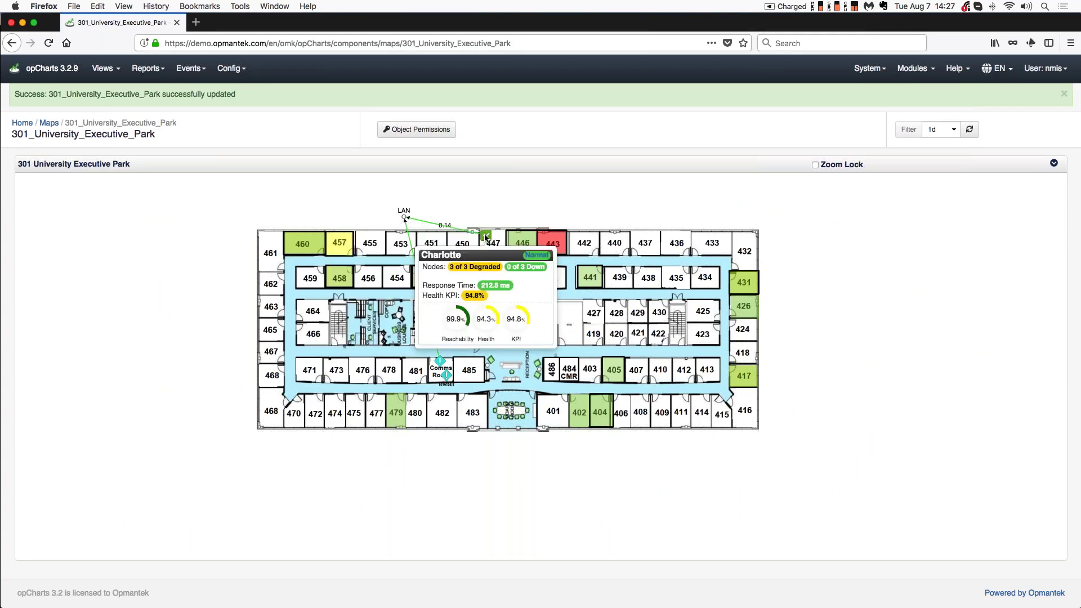
pyautogui.moveTo(448, 376)
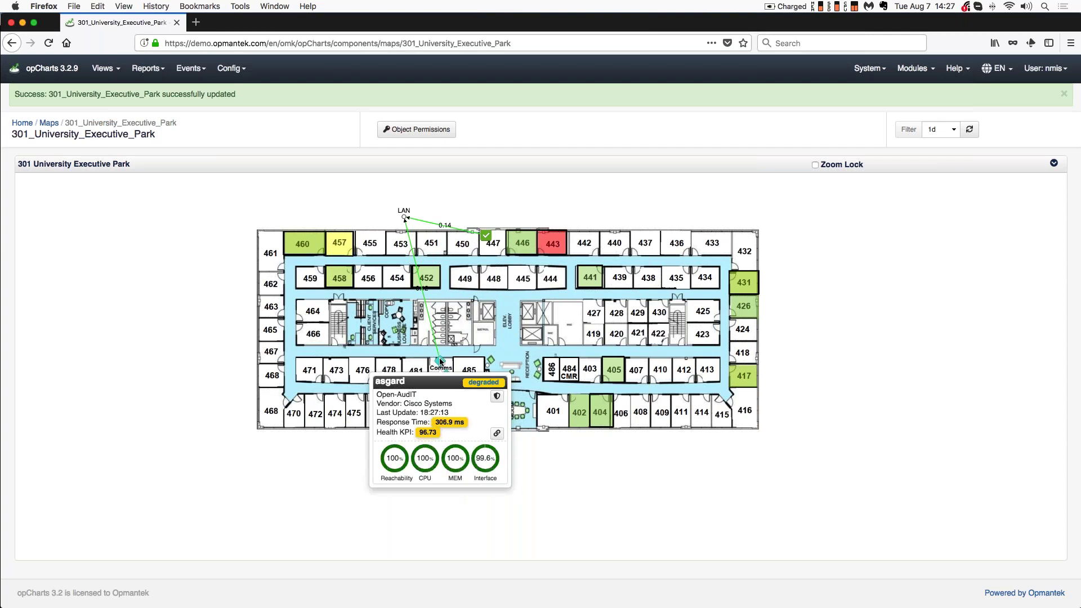
pyautogui.moveTo(488, 238)
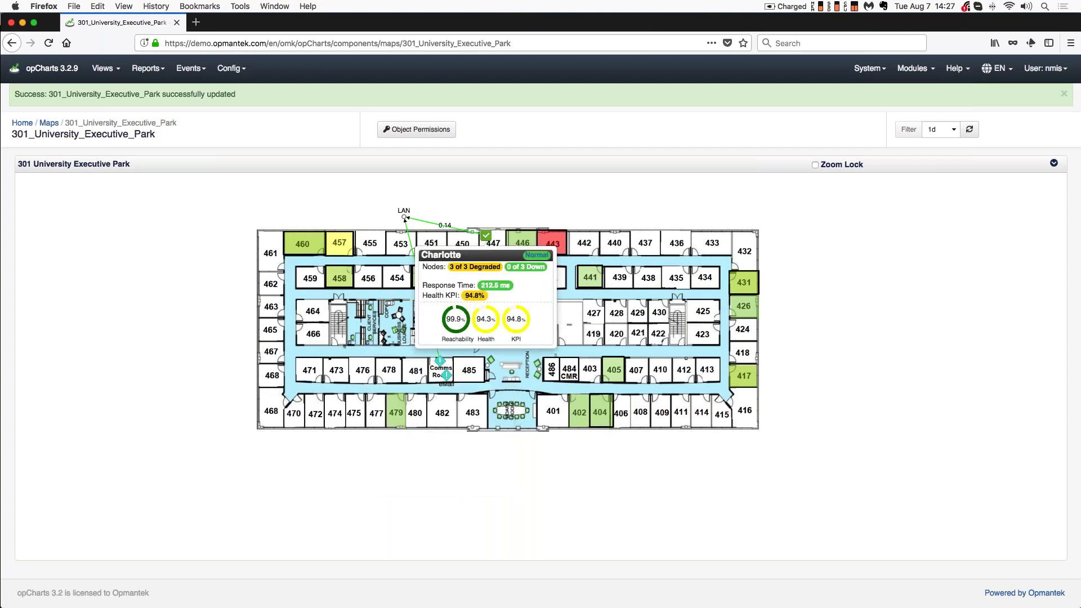
pyautogui.click(439, 256)
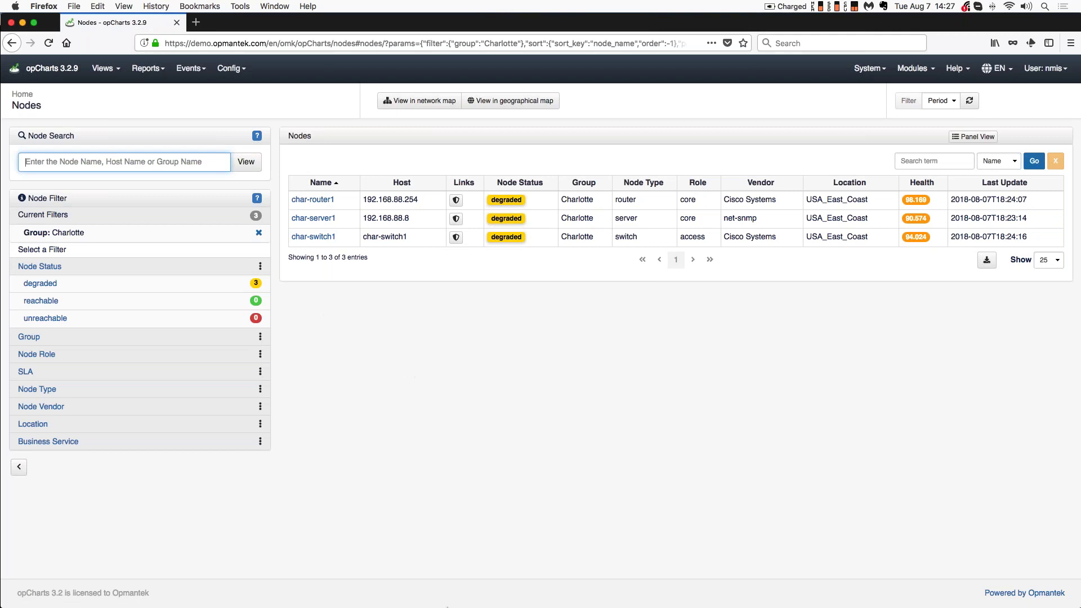
# Switch to the PowerPoint slide show, advance to the slide How to Add the Map to a Dashboard, and return to Firefox
pyautogui.click(668, 601)
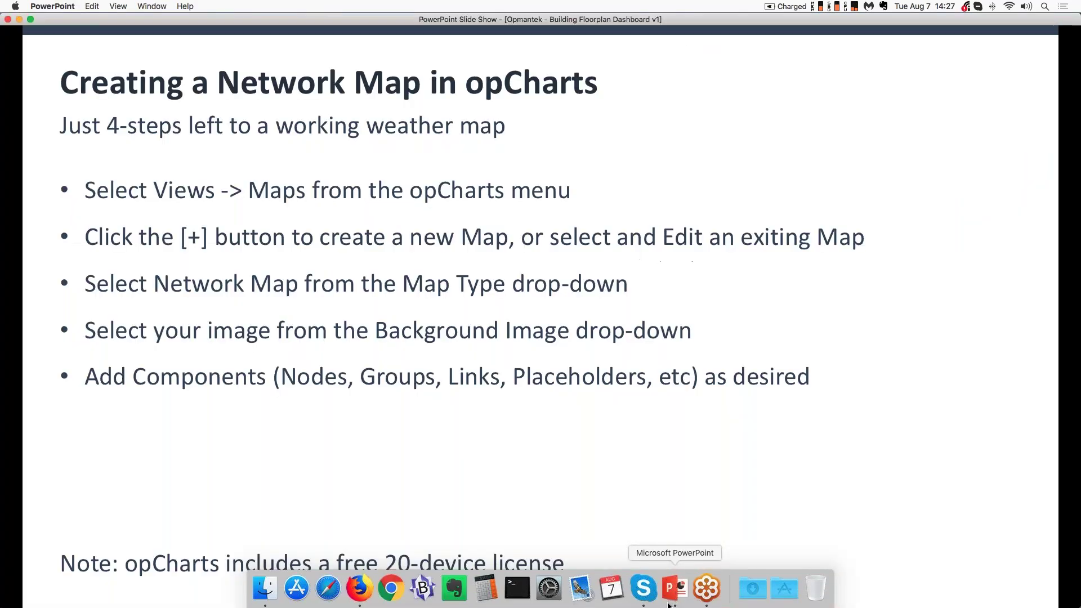
pyautogui.click(545, 487)
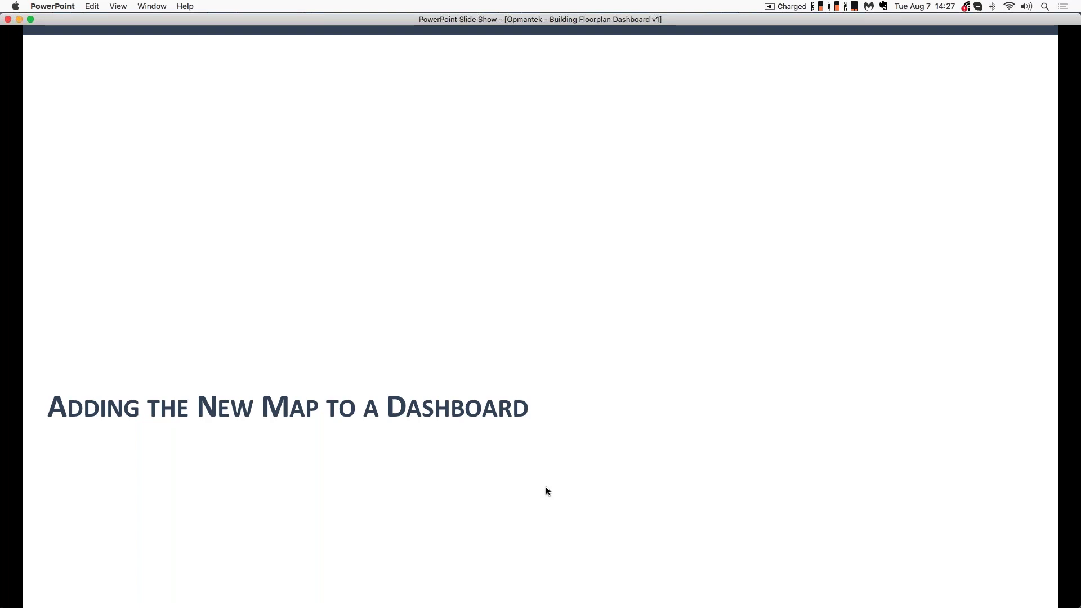
pyautogui.click(524, 449)
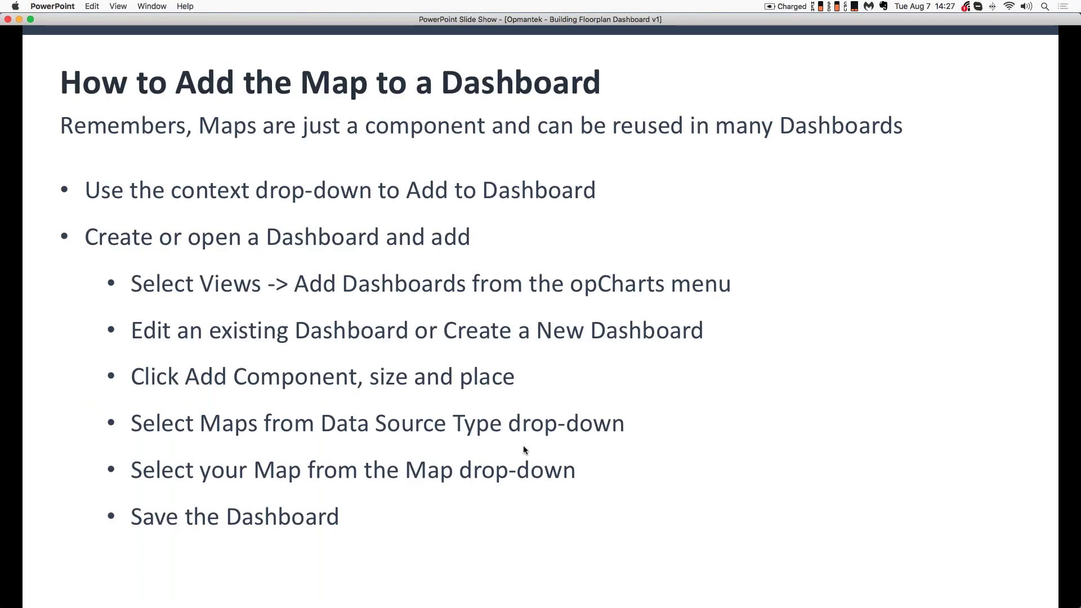
pyautogui.moveTo(460, 601)
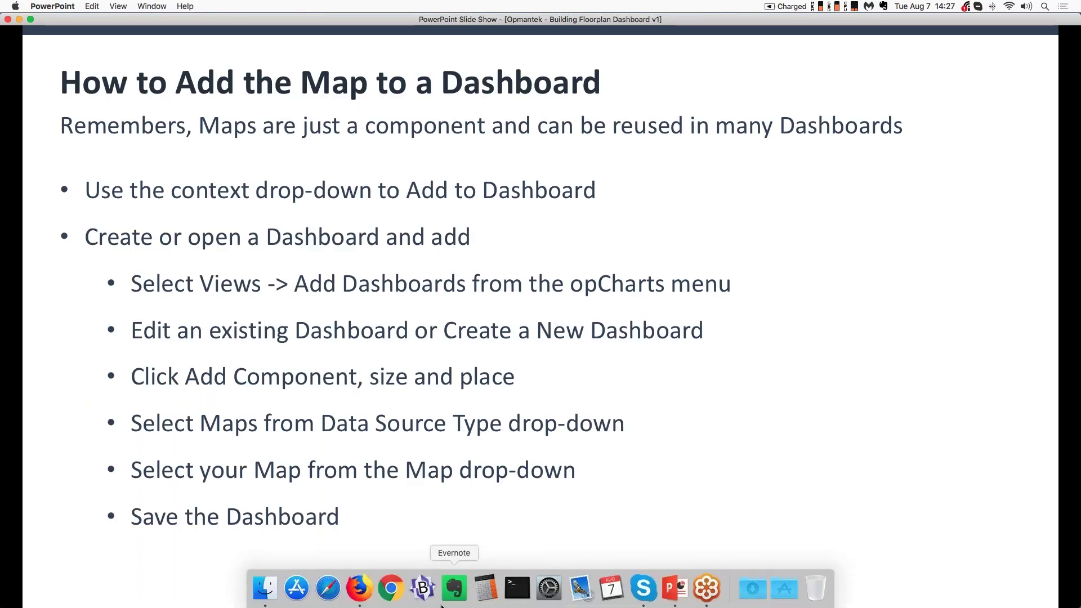
pyautogui.click(366, 591)
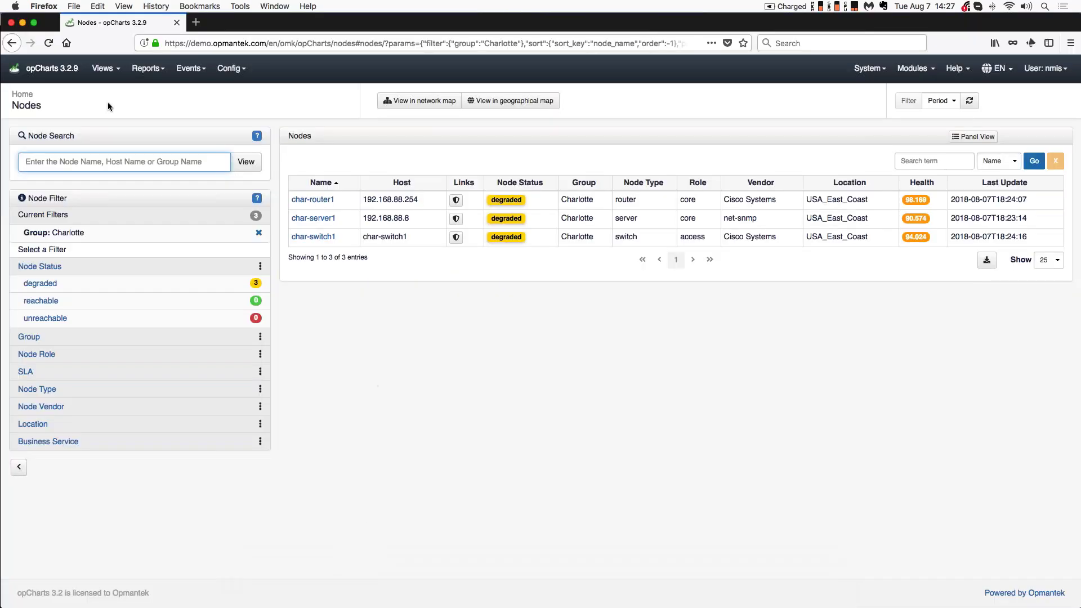
# Open the 301_University_Executive_Park map from the list of maps
pyautogui.click(102, 91)
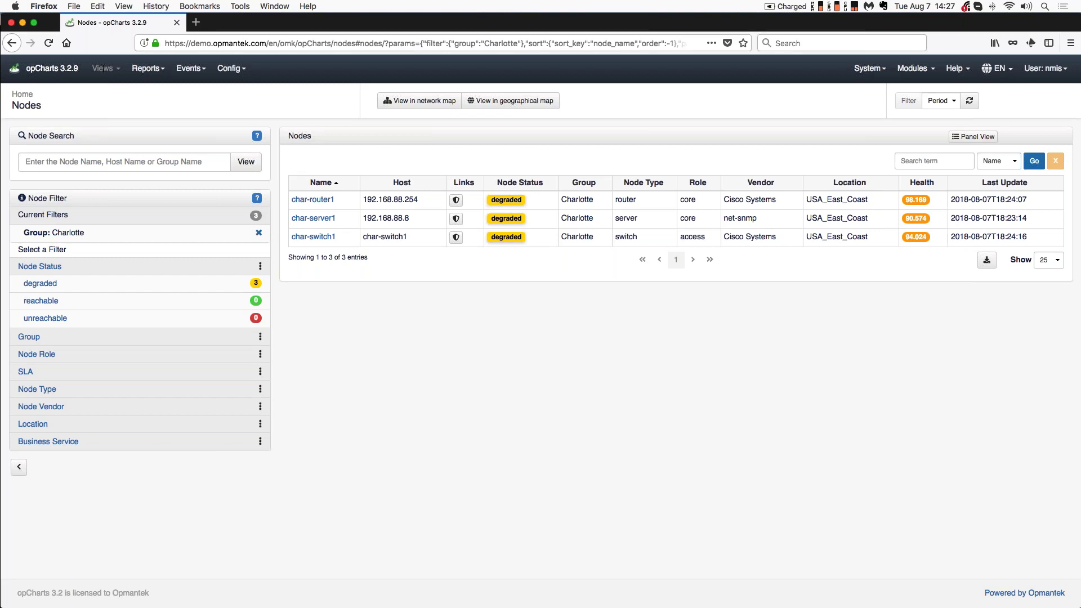
pyautogui.click(104, 68)
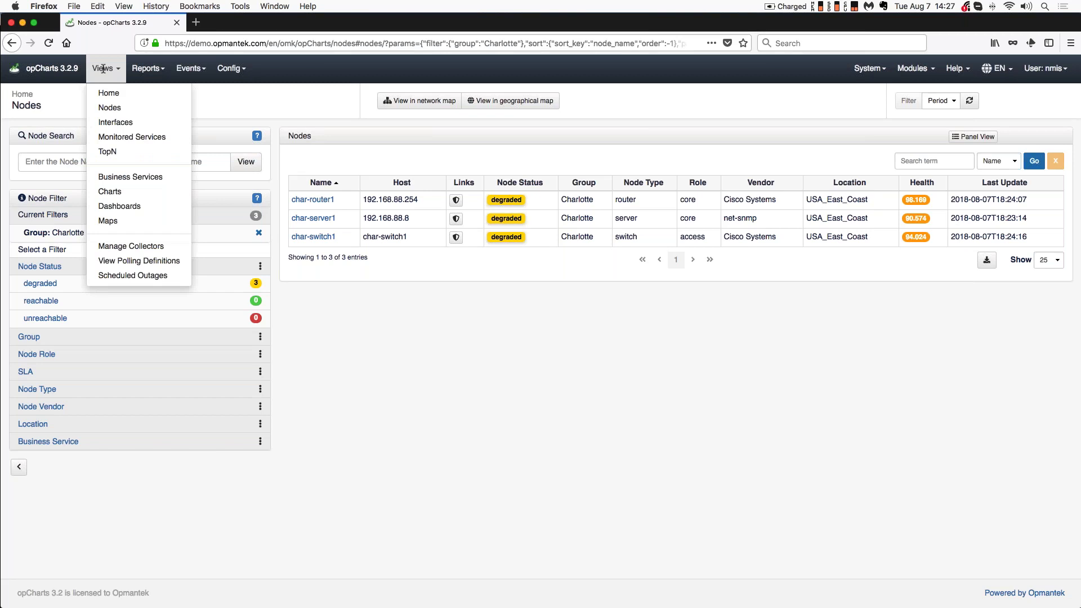
pyautogui.click(112, 222)
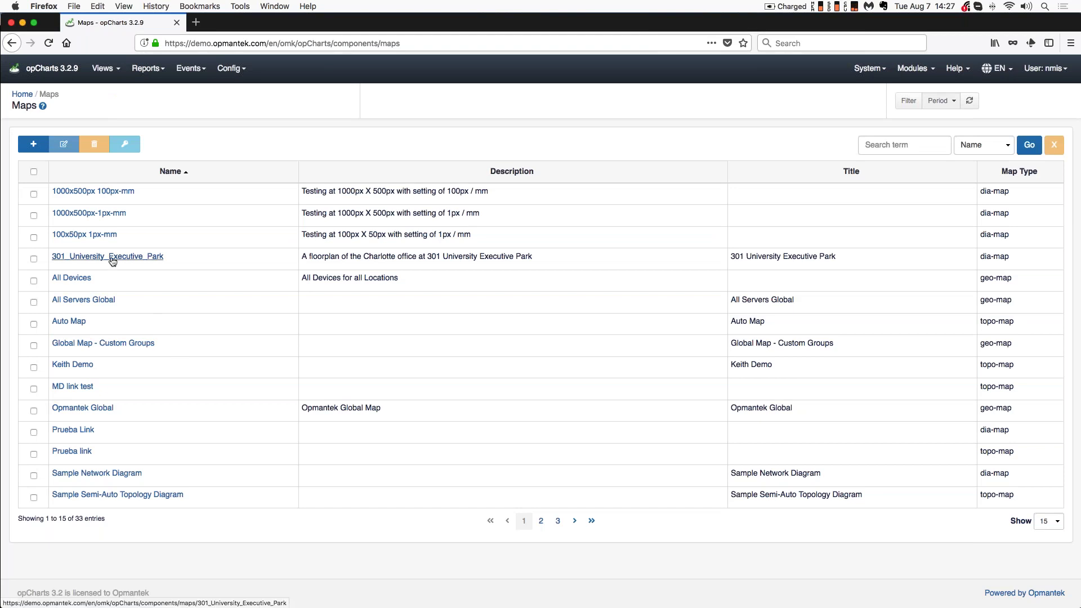
pyautogui.click(112, 259)
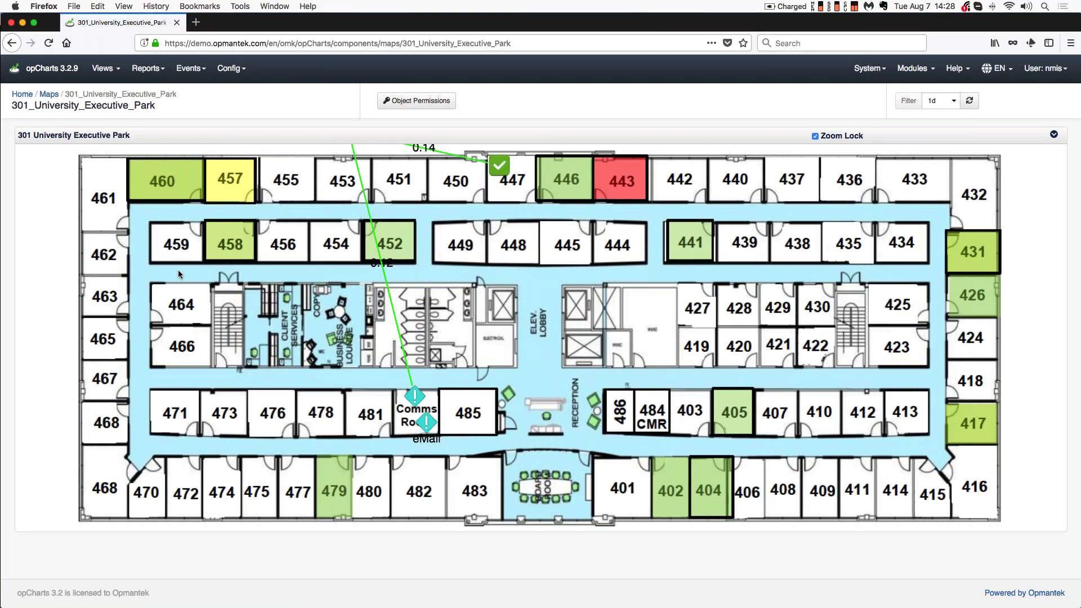
# Add the 301_University_Executive_Park map as a component to a new dashboard
pyautogui.click(1054, 135)
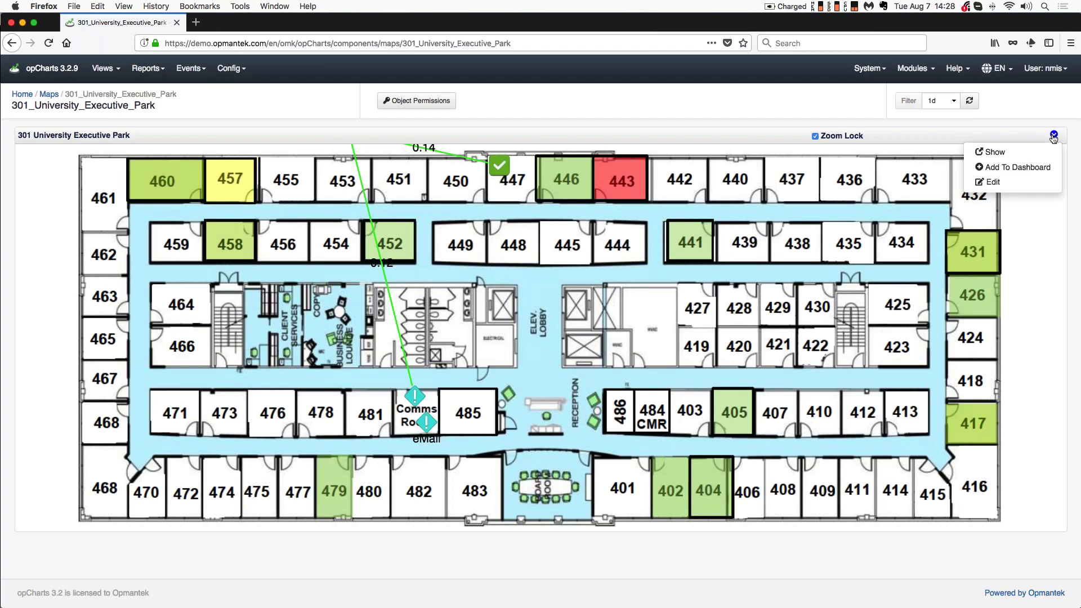
pyautogui.click(1046, 169)
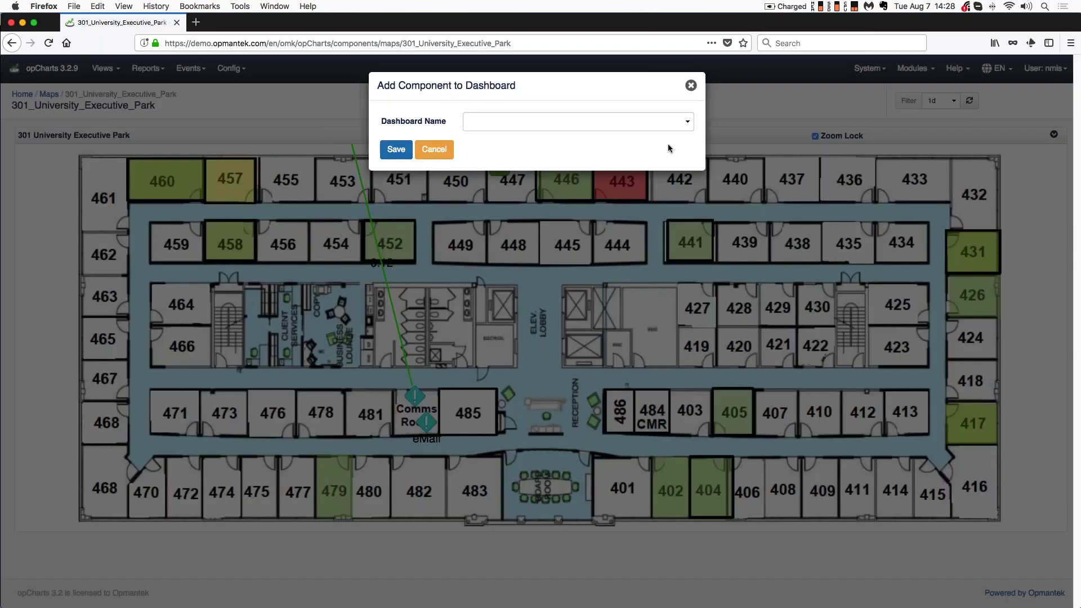
pyautogui.click(687, 122)
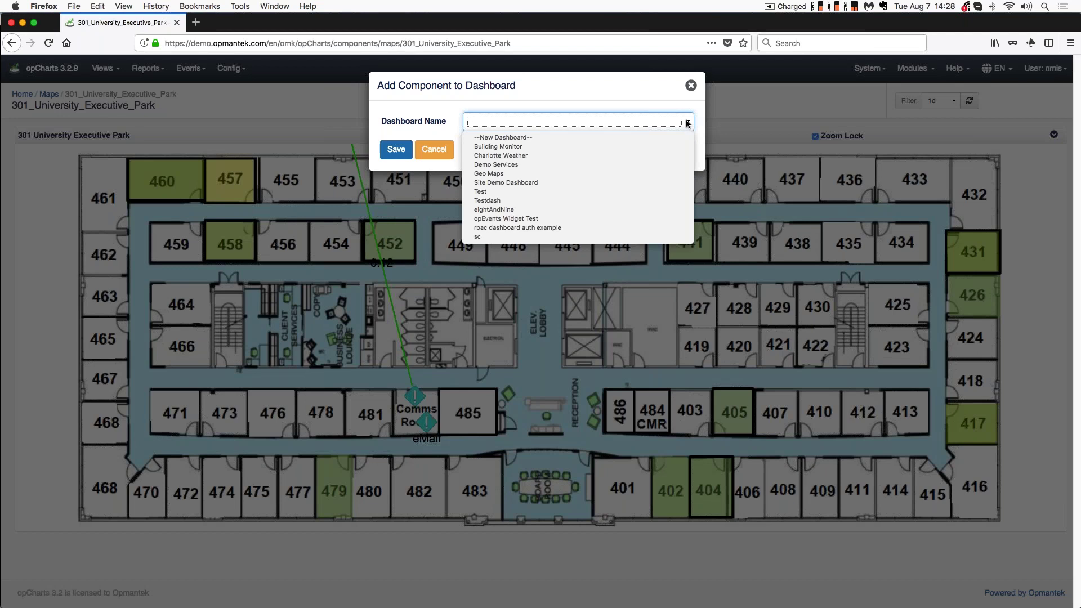
pyautogui.click(520, 137)
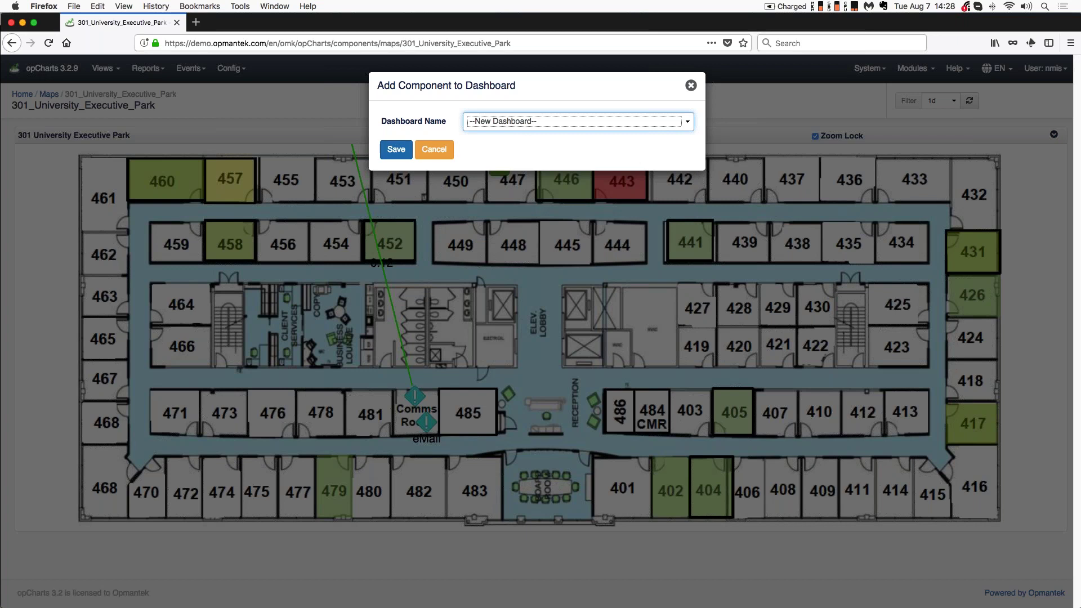
pyautogui.click(402, 152)
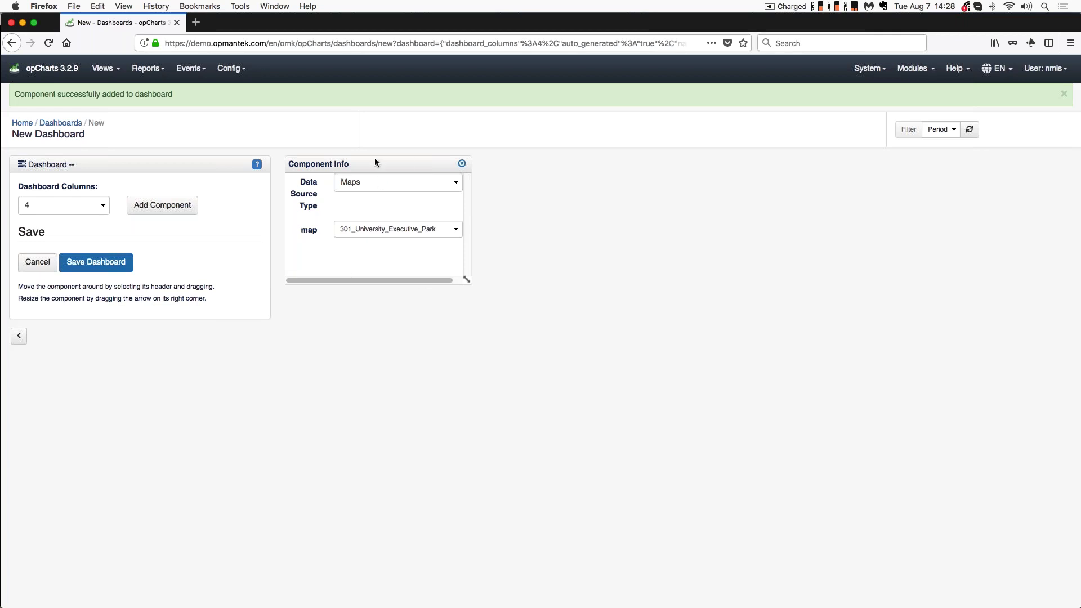
# Set the dashboard to 7 columns and enlarge the 301_University_Executive_Park map component
pyautogui.moveTo(467, 279); pyautogui.dragTo(629, 358)
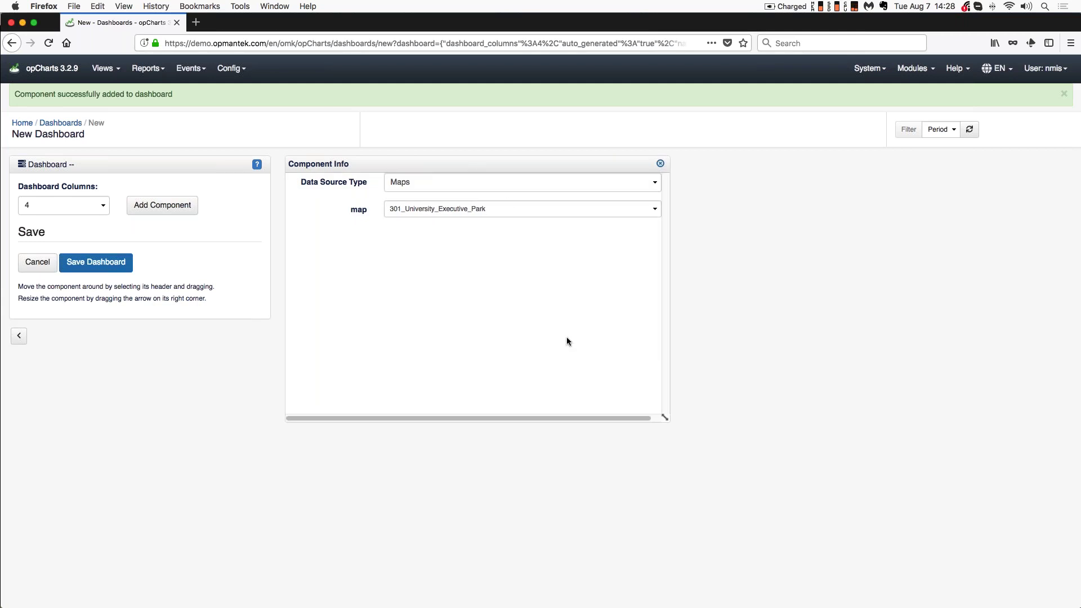
pyautogui.moveTo(665, 417); pyautogui.dragTo(667, 363)
pyautogui.click(104, 207)
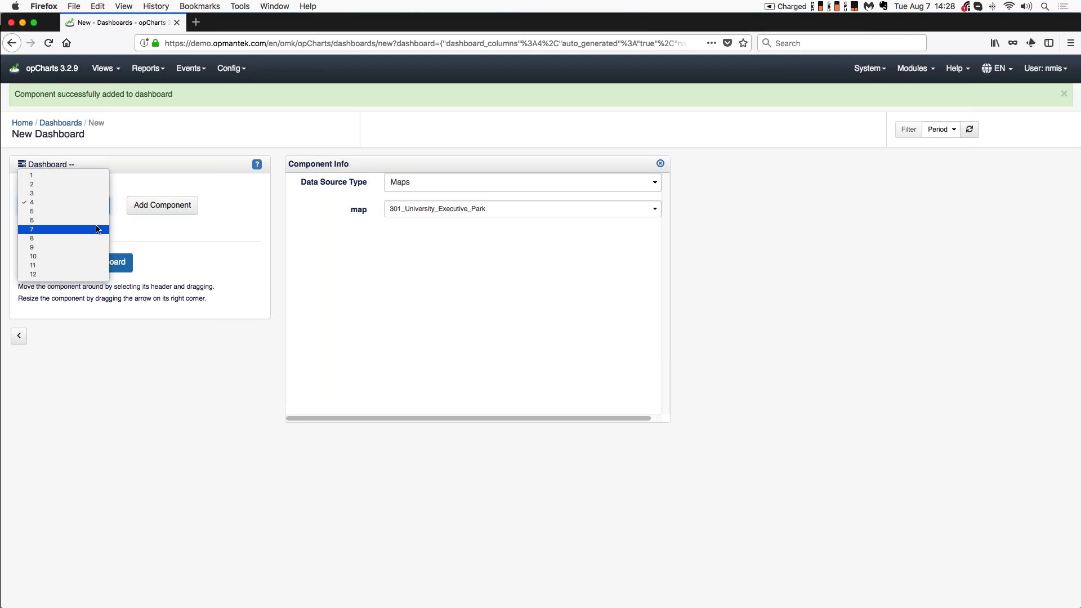
pyautogui.click(96, 229)
pyautogui.moveTo(494, 417); pyautogui.dragTo(707, 403)
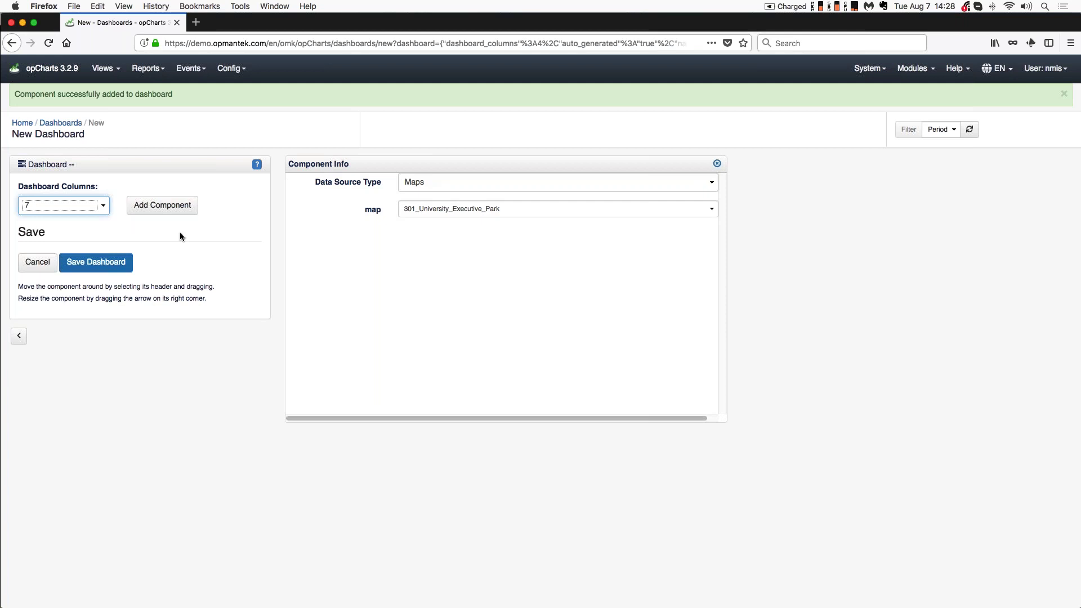
# Add a second component beside the first, enlarge it to the same height, and set its data source type to Maps
pyautogui.click(157, 210)
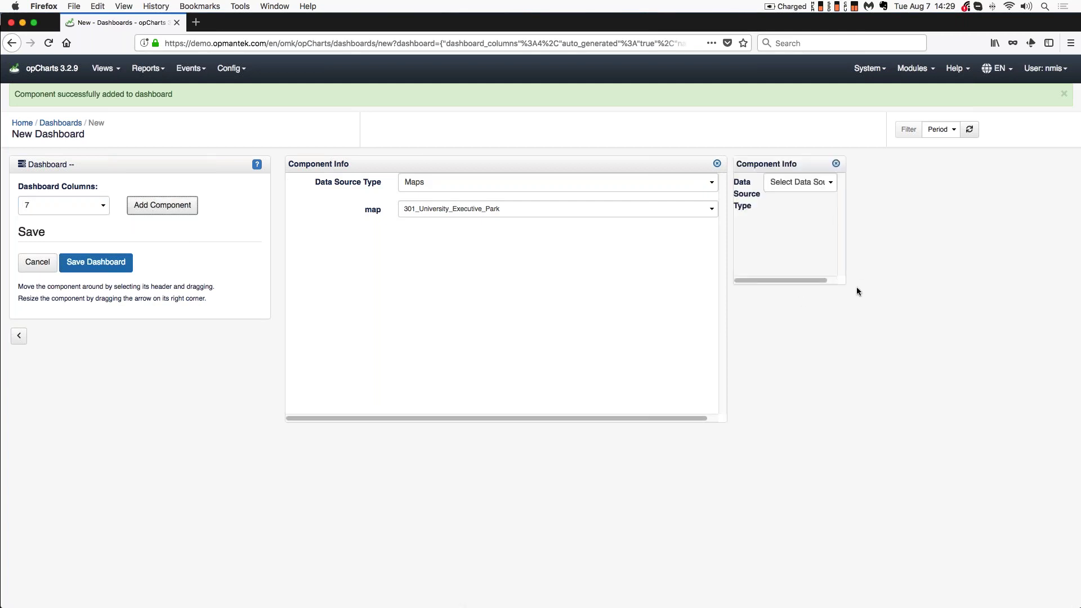
pyautogui.moveTo(838, 280); pyautogui.dragTo(1052, 420)
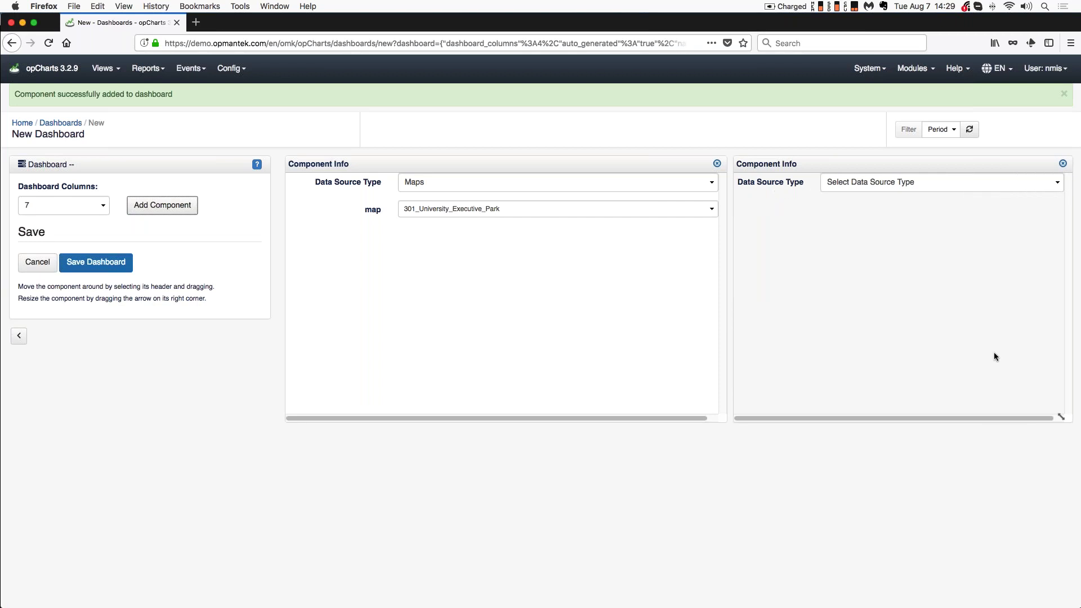
pyautogui.click(1054, 182)
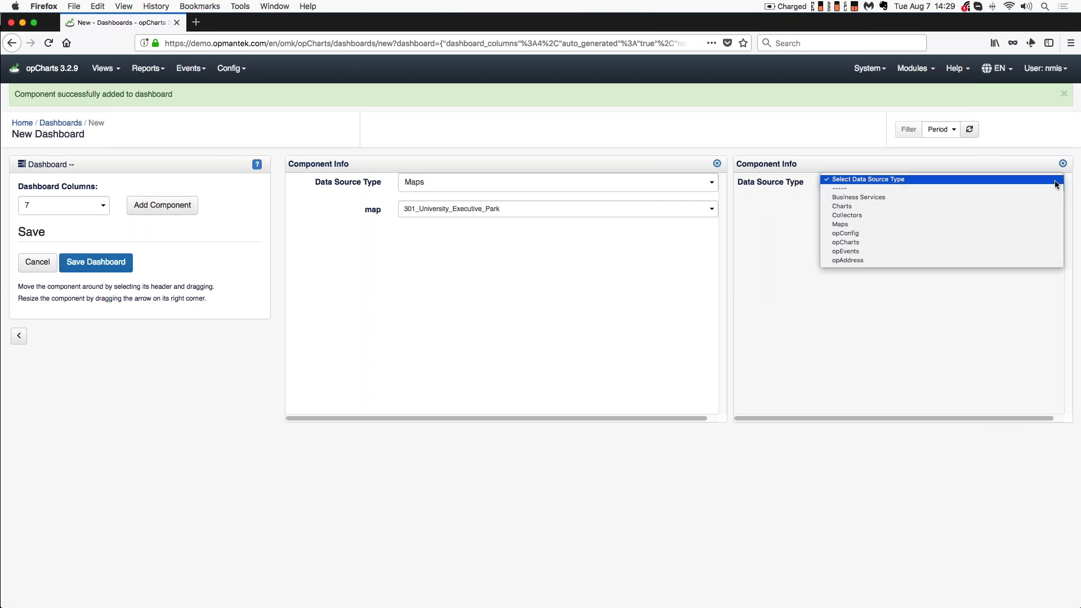
pyautogui.click(983, 224)
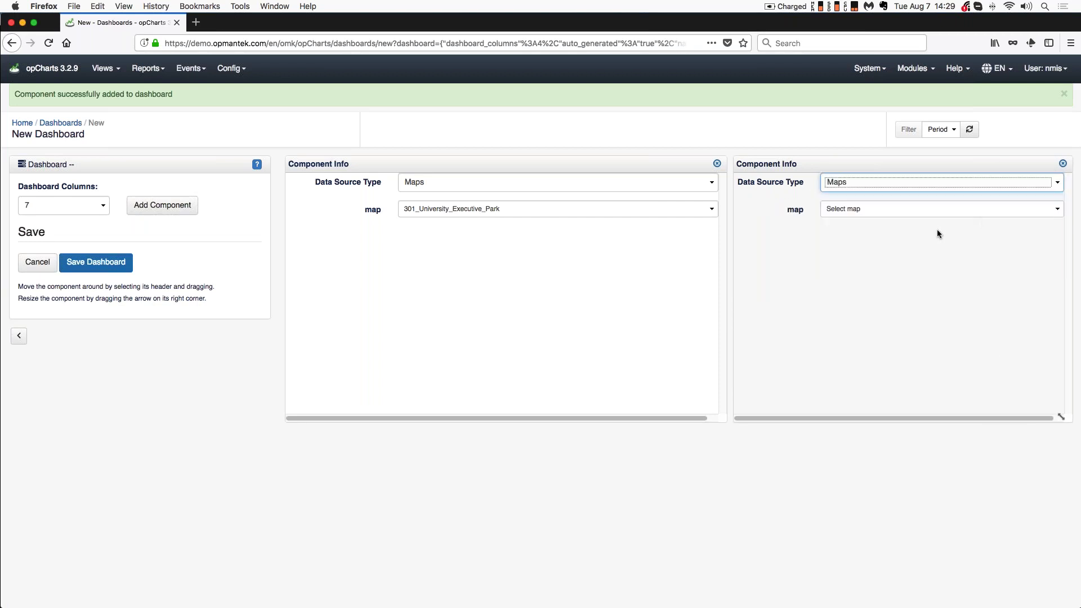
# Choose the UEP-Atapco map for the second component and place it before the 301_University_Executive_Park component in the same row
pyautogui.click(905, 209)
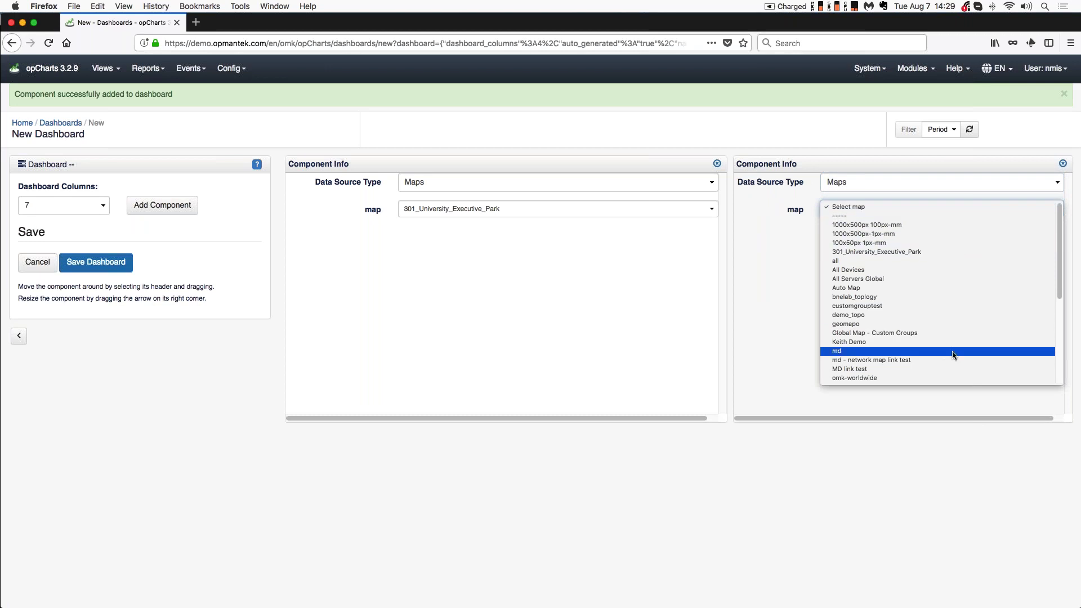
pyautogui.scroll(-3, 951, 361)
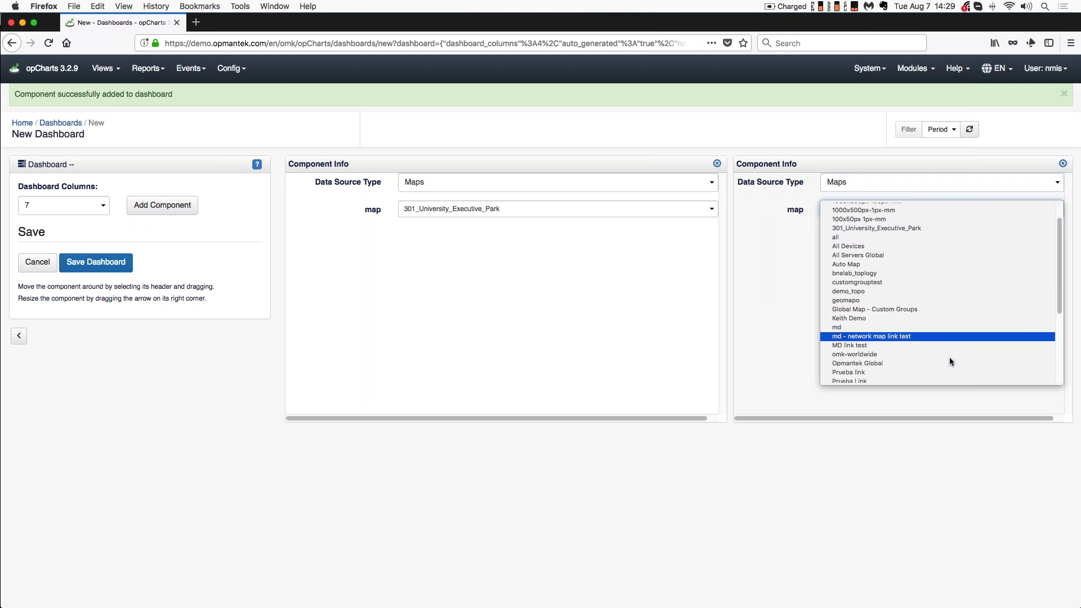
pyautogui.scroll(-5, 949, 360)
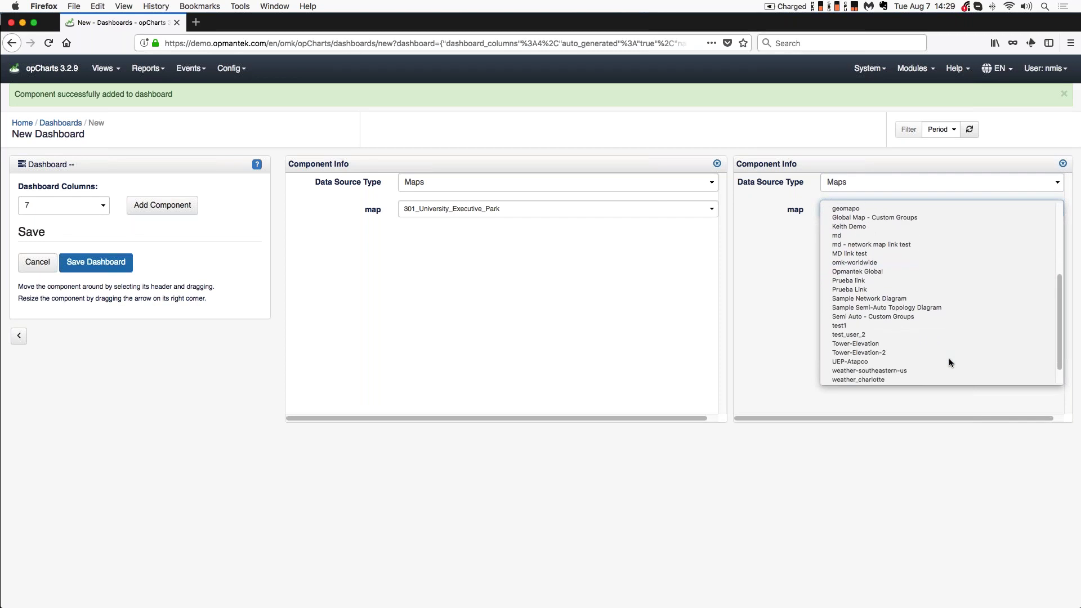
pyautogui.click(882, 343)
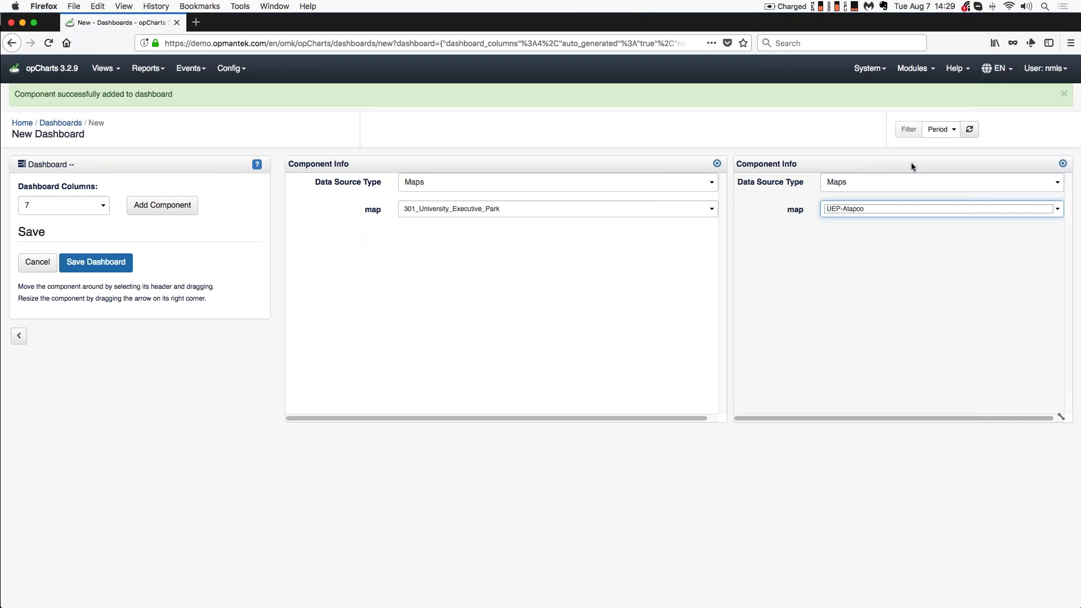
pyautogui.moveTo(926, 163); pyautogui.dragTo(485, 162)
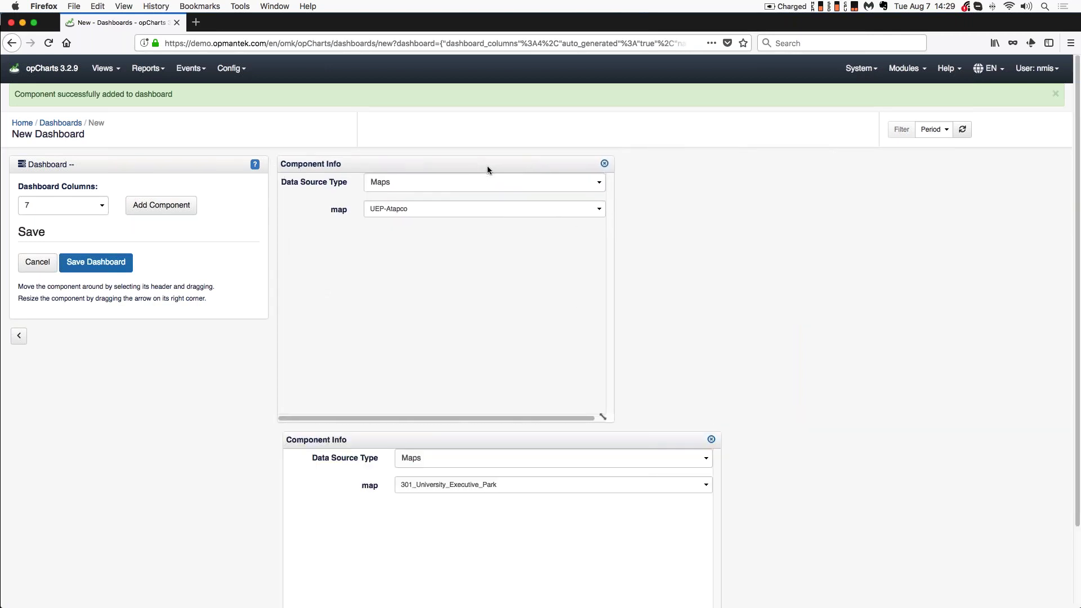
pyautogui.moveTo(569, 437); pyautogui.dragTo(887, 160)
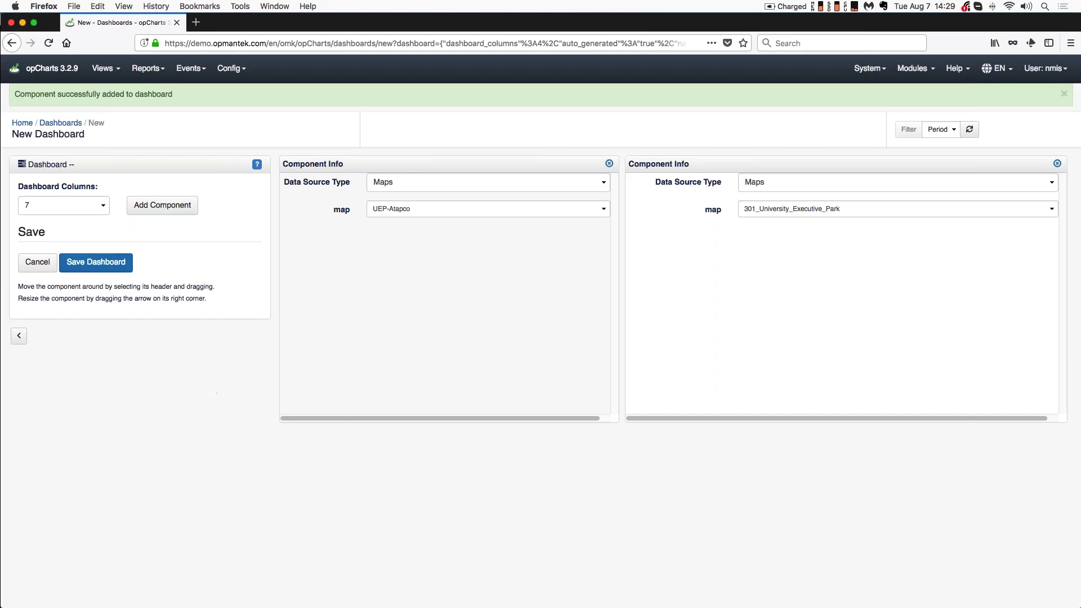
# Save the dashboard as "UEP Dashboard" with the description "A dashboard of the UEP park in Charlotte, NC" in the group Operators
pyautogui.click(95, 262)
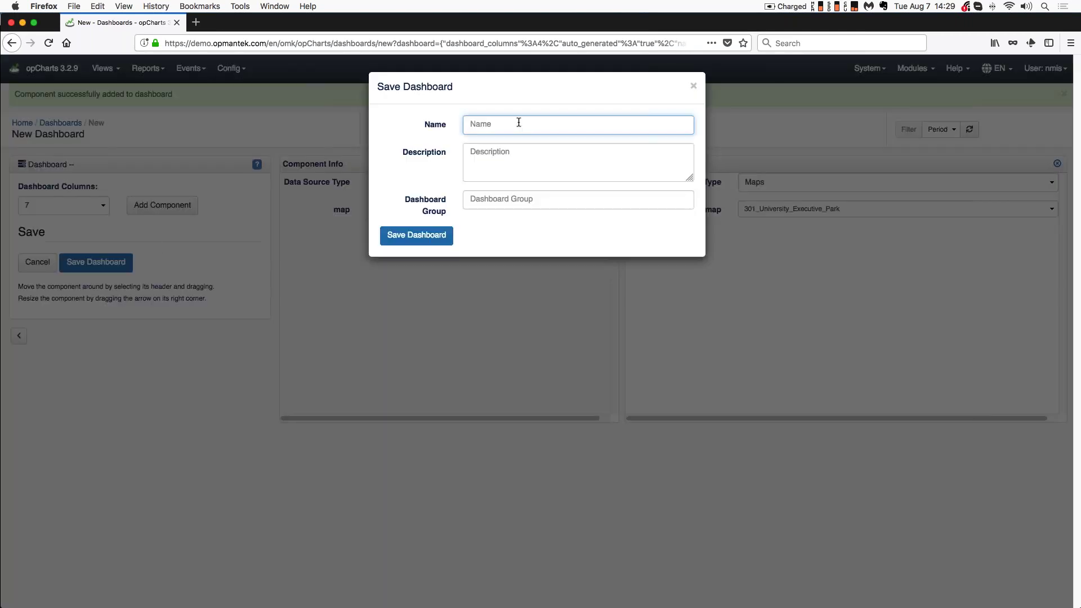
pyautogui.write('EUP')
pyautogui.write(' Dashboard')
pyautogui.press('BackSpace')
pyautogui.press('BackSpace')
pyautogui.write('UE')
pyautogui.click(497, 152)
pyautogui.write('A dashboard of the UEP park in Charlotte, NC')
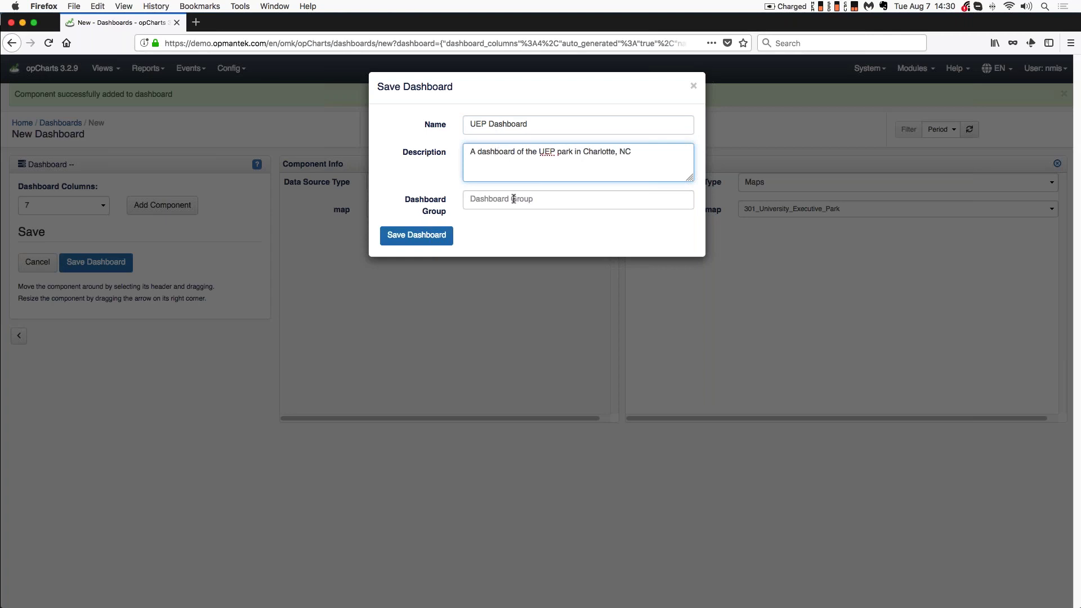
pyautogui.click(496, 199)
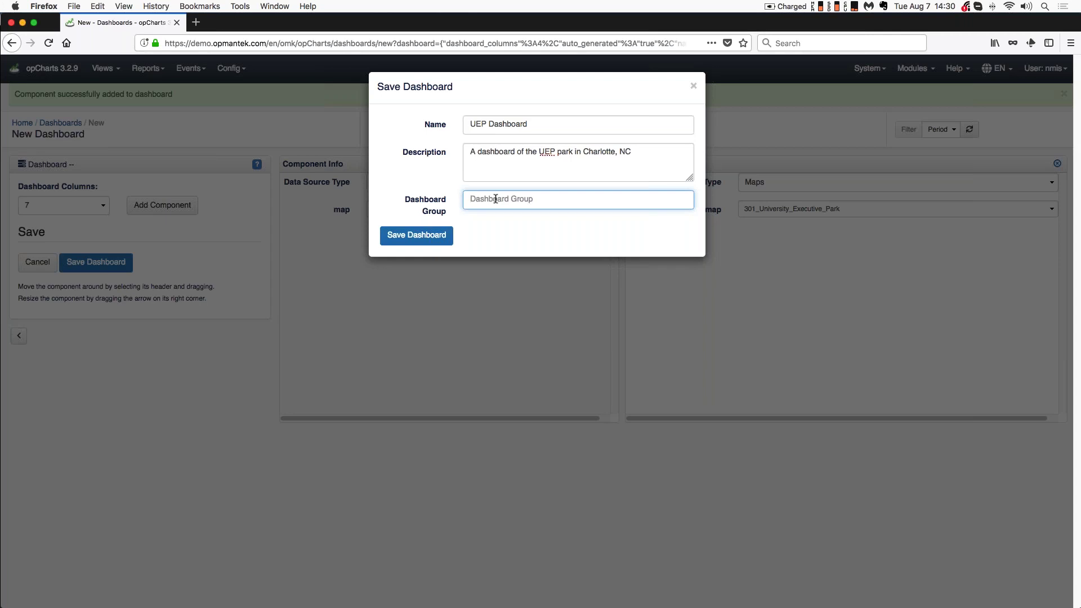
pyautogui.write('Operators')
pyautogui.click(415, 238)
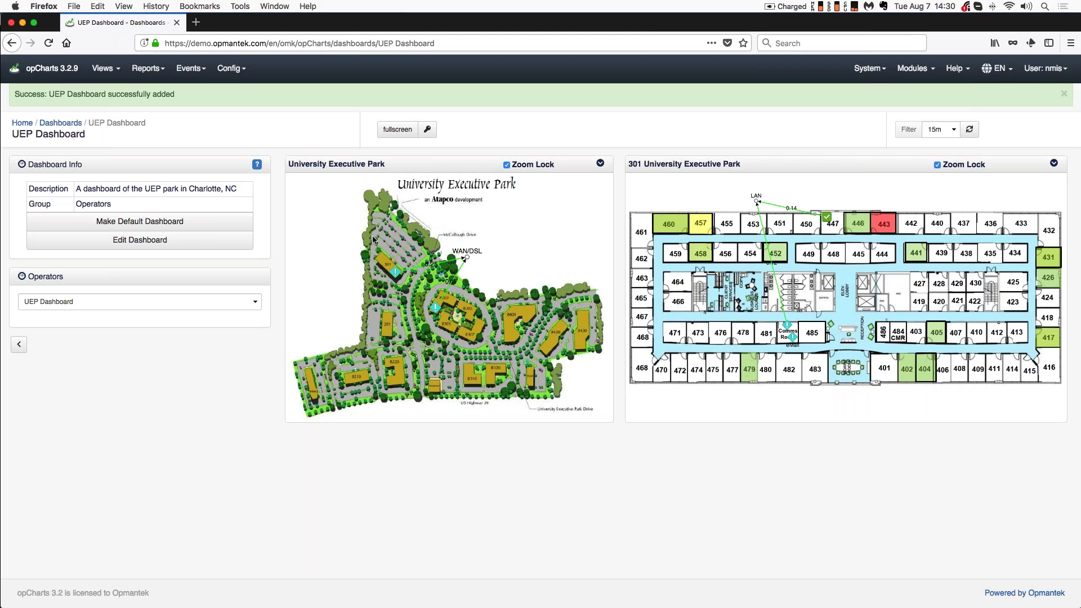
# Inspect the status details of asgard, the WAN/DSL interface and midgard on the University Executive Park map
pyautogui.moveTo(368, 238)
pyautogui.mouseDown()
pyautogui.moveTo(415, 279)
pyautogui.moveTo(374, 245)
pyautogui.moveTo(614, 243)
pyautogui.moveTo(608, 236)
pyautogui.moveTo(616, 253)
pyautogui.mouseUp()
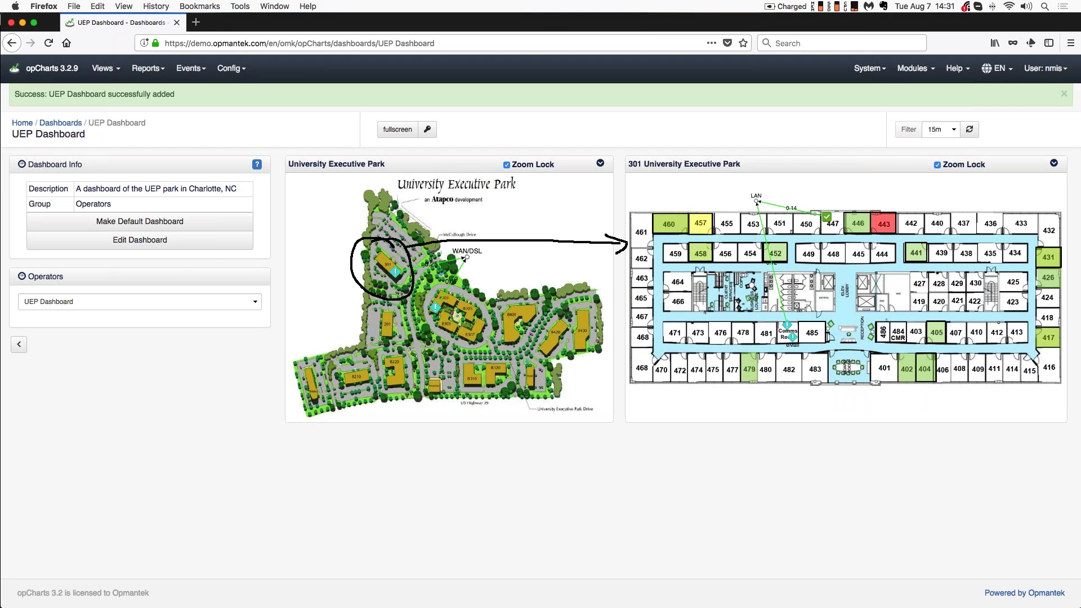
pyautogui.press('Escape')
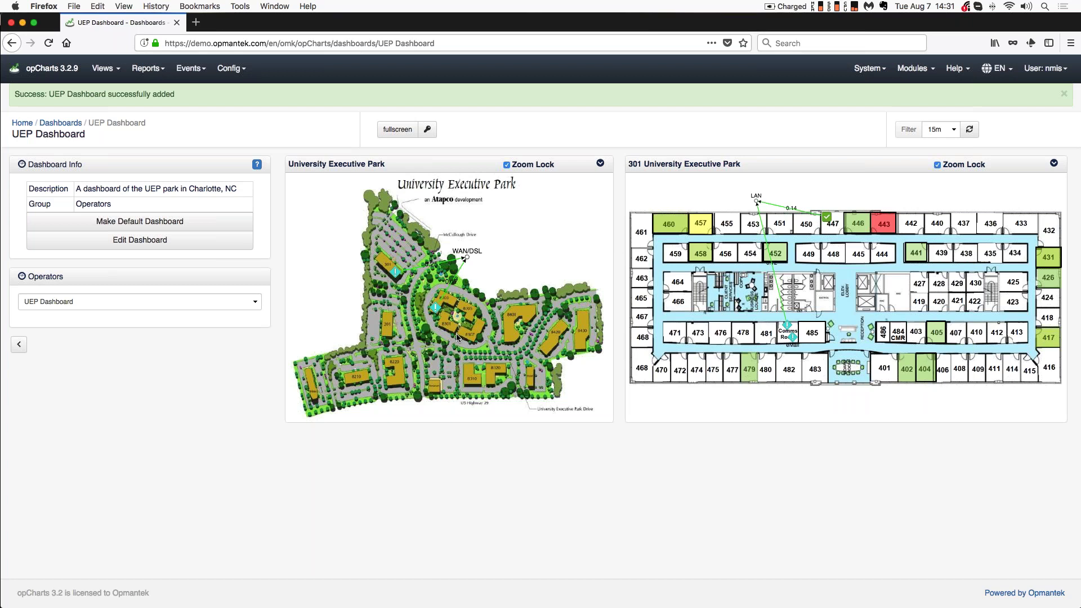
pyautogui.click(396, 275)
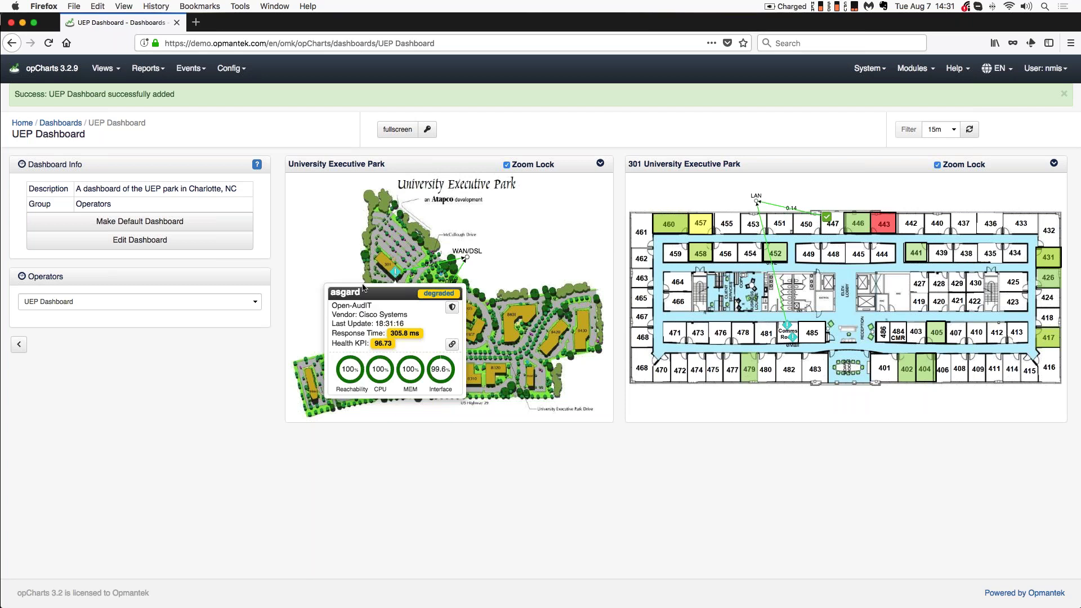
pyautogui.click(466, 259)
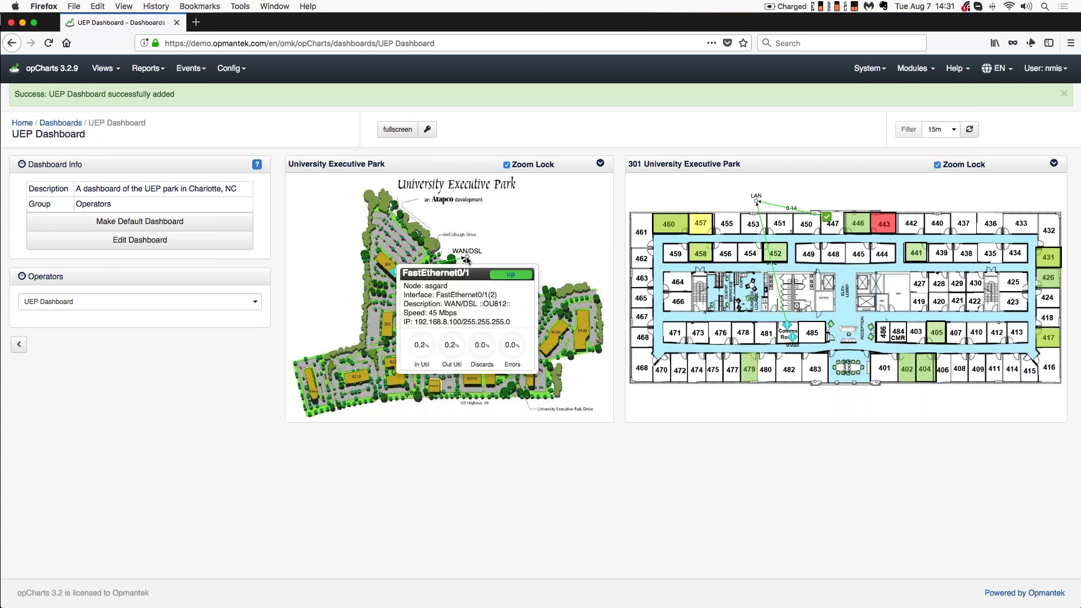
pyautogui.click(484, 252)
pyautogui.click(435, 308)
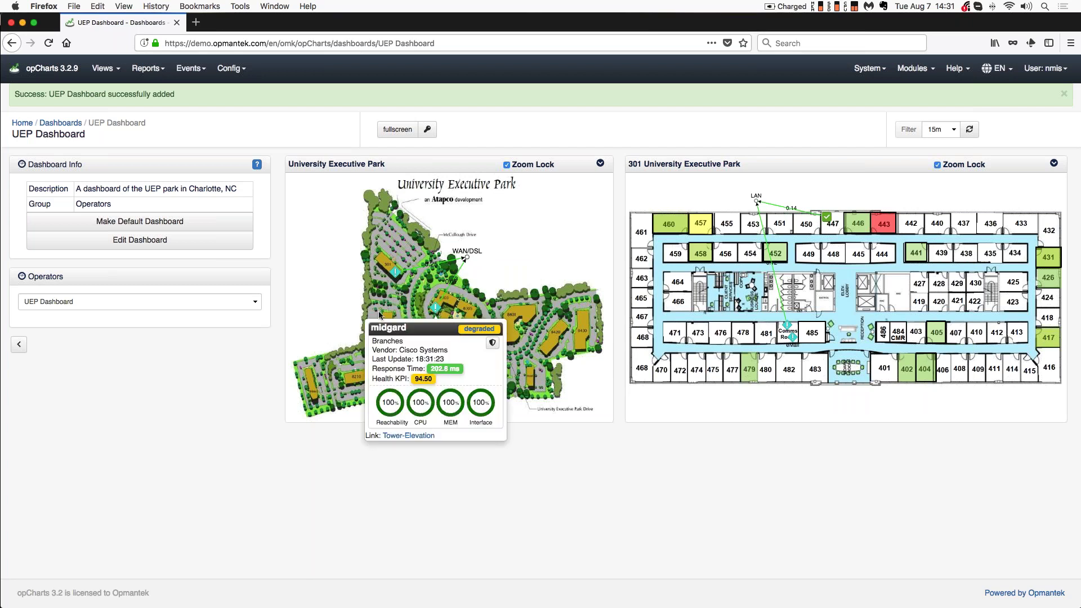
pyautogui.click(510, 271)
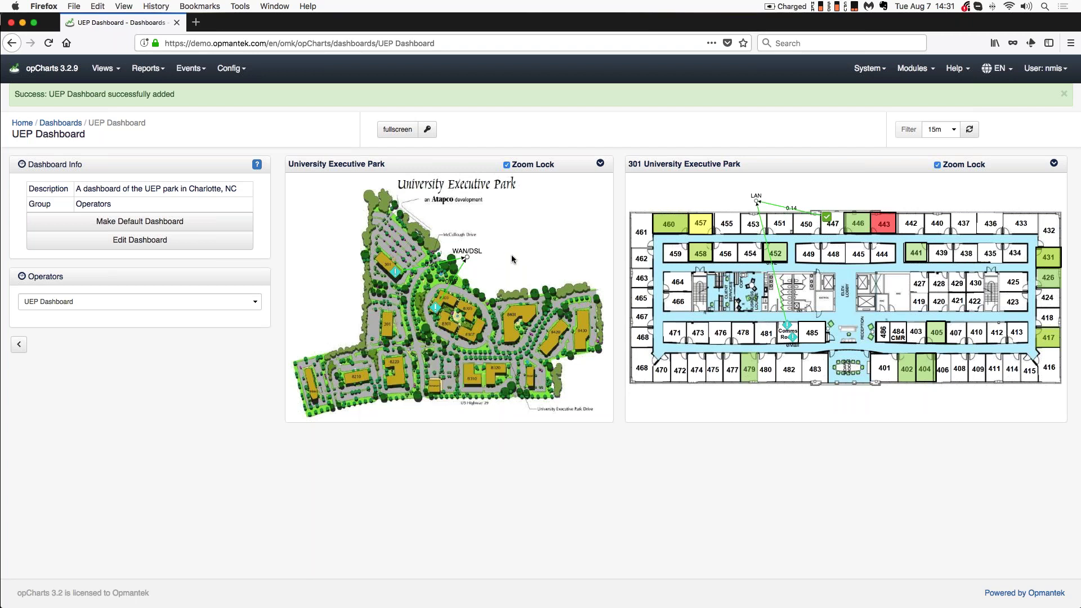
# Inspect the status details of asgard, the LAN interface and the Charlotte group on the 301 University Executive Park map
pyautogui.click(788, 327)
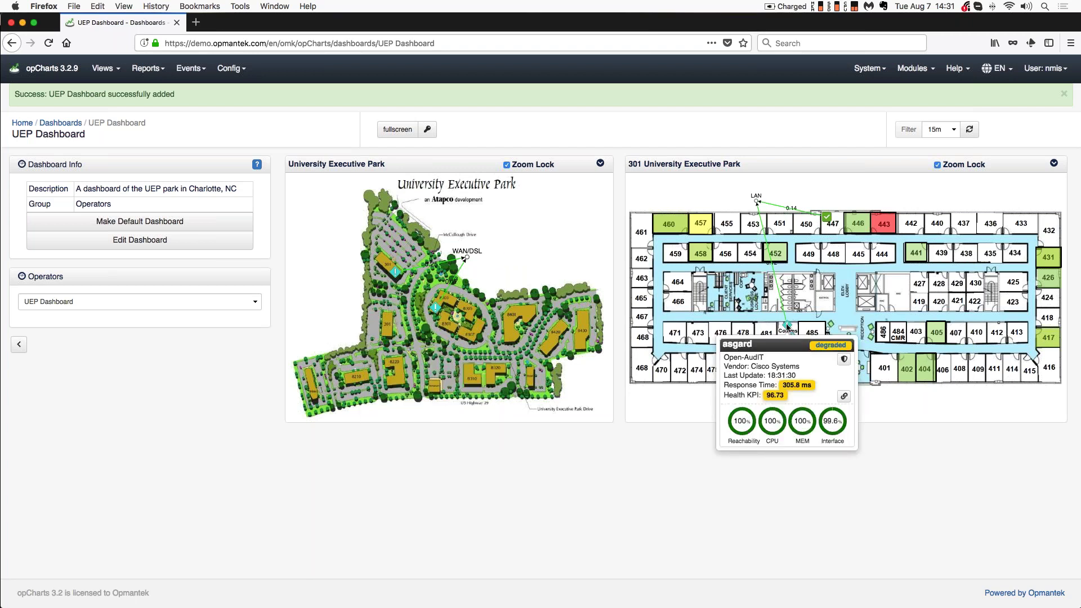
pyautogui.click(757, 202)
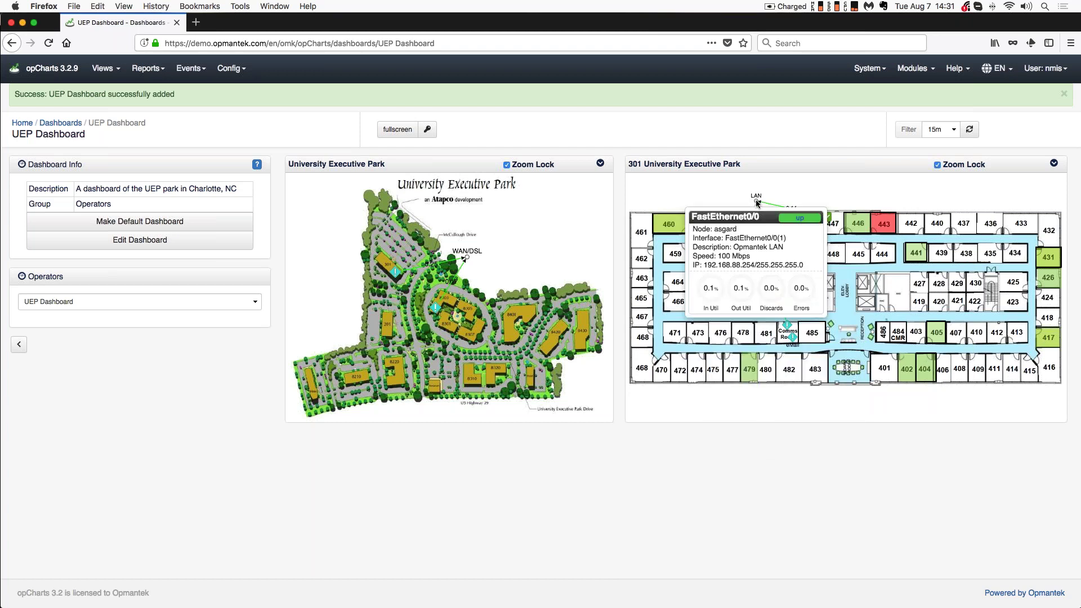
pyautogui.click(828, 219)
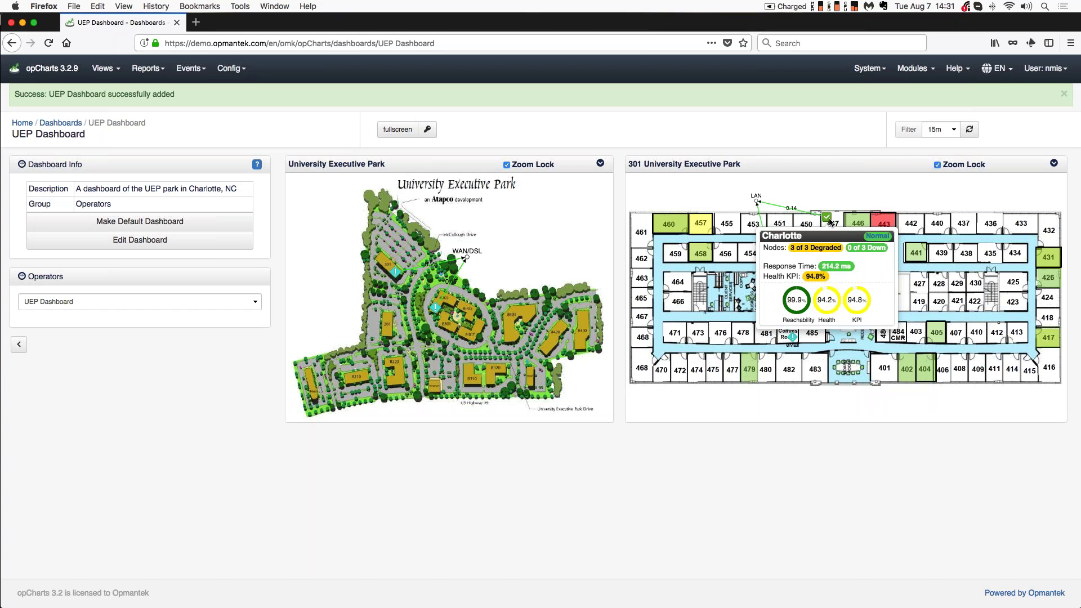
pyautogui.click(795, 338)
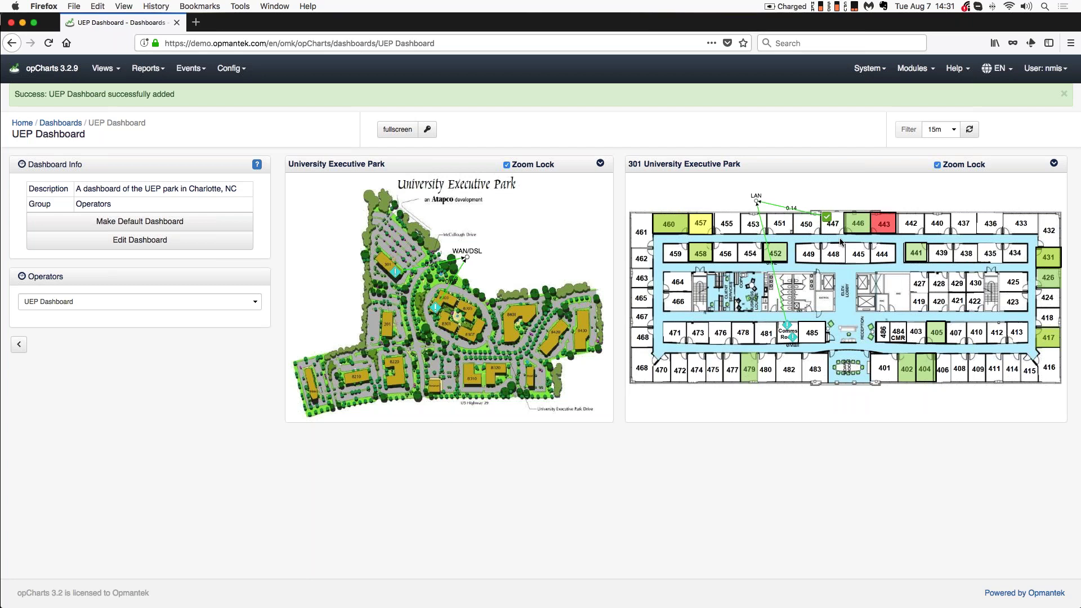
# Follow midgard's link to the Tower-Elevation map and inspect the status details of sf-router1 and asgard there
pyautogui.click(437, 310)
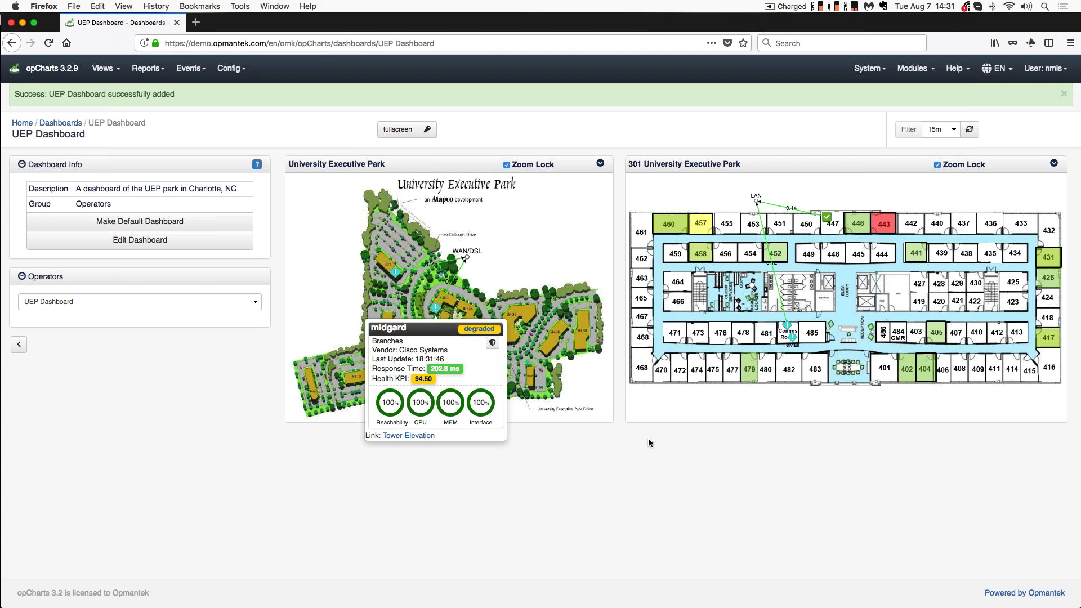
pyautogui.moveTo(508, 449)
pyautogui.mouseDown()
pyautogui.moveTo(325, 421)
pyautogui.moveTo(510, 473)
pyautogui.mouseUp()
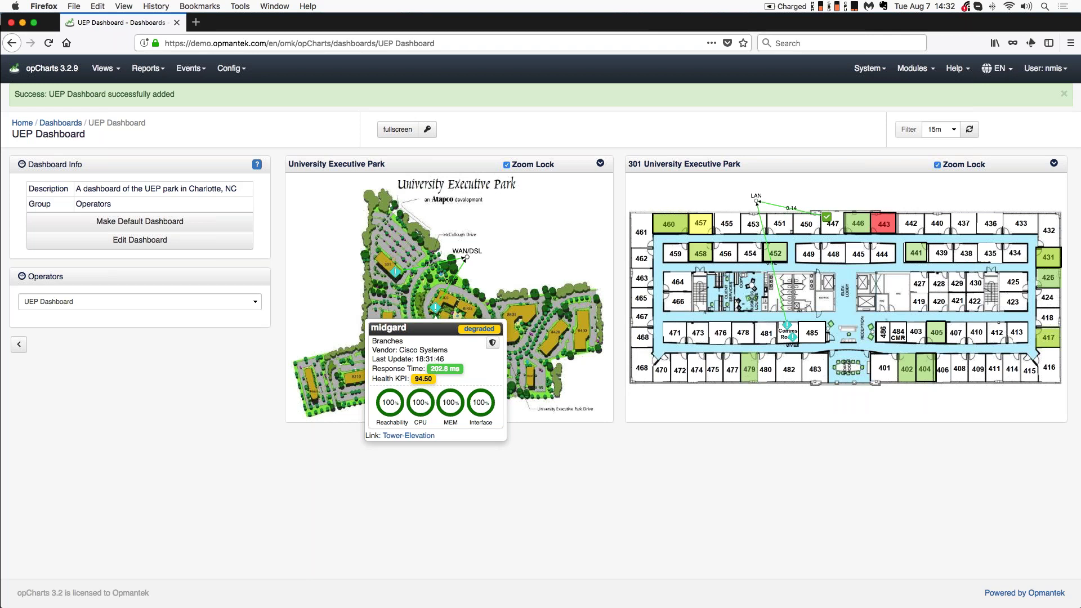
pyautogui.click(396, 435)
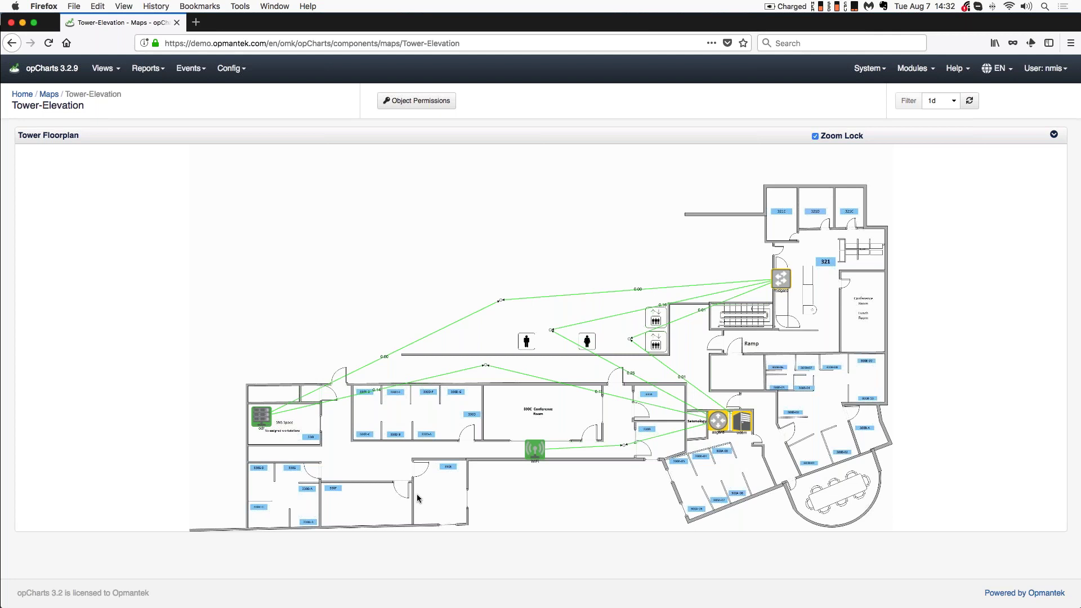
pyautogui.moveTo(537, 448)
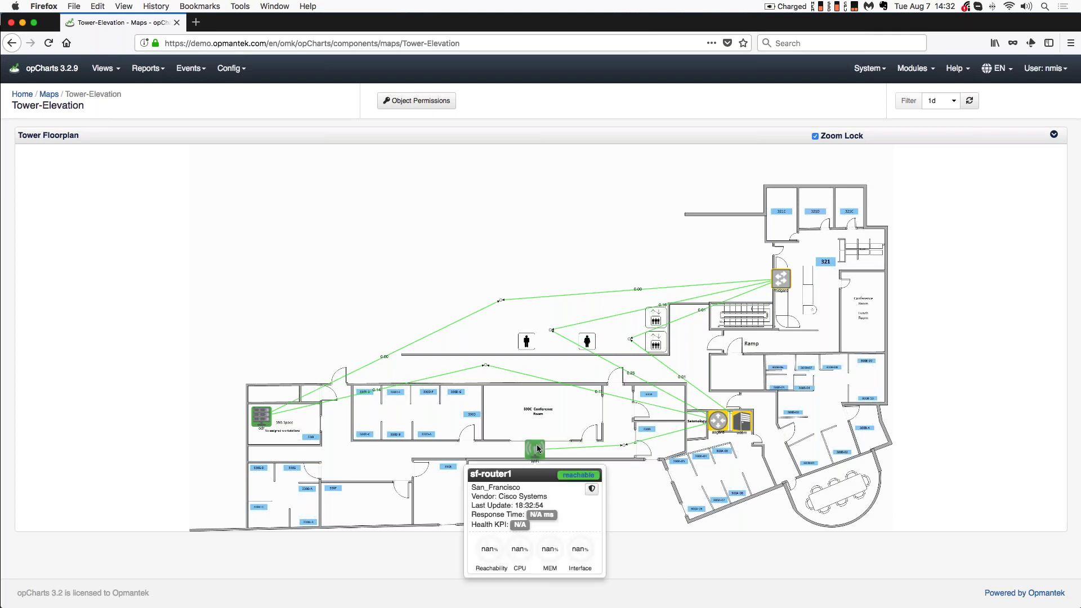
pyautogui.moveTo(724, 417)
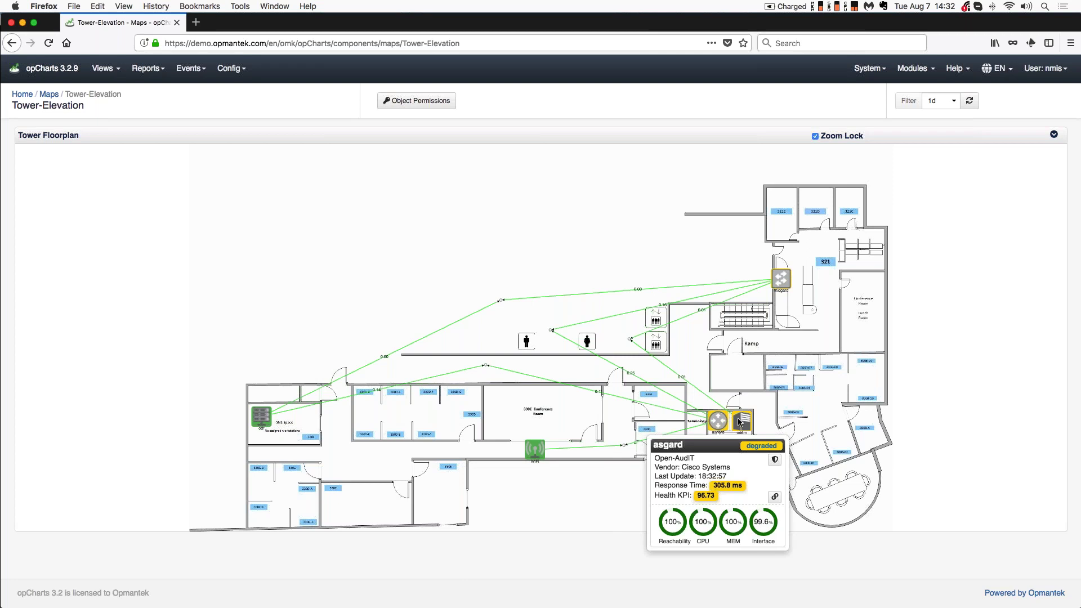
pyautogui.moveTo(652, 324)
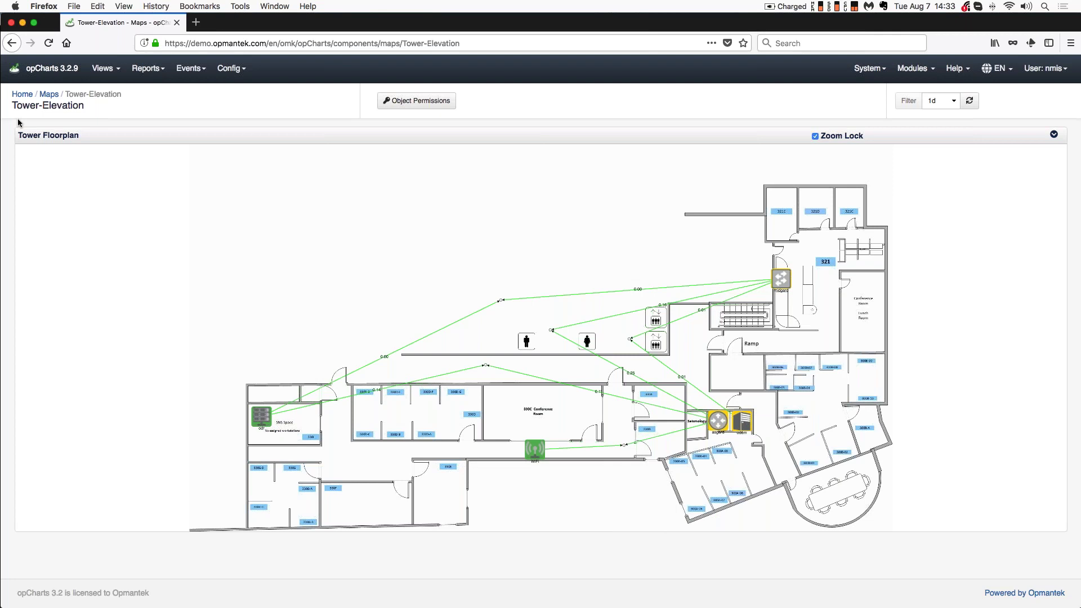
# Switch from the UEP Dashboard to the Charlotte Weather dashboard and inspect the Charlotte group's status details
pyautogui.click(12, 43)
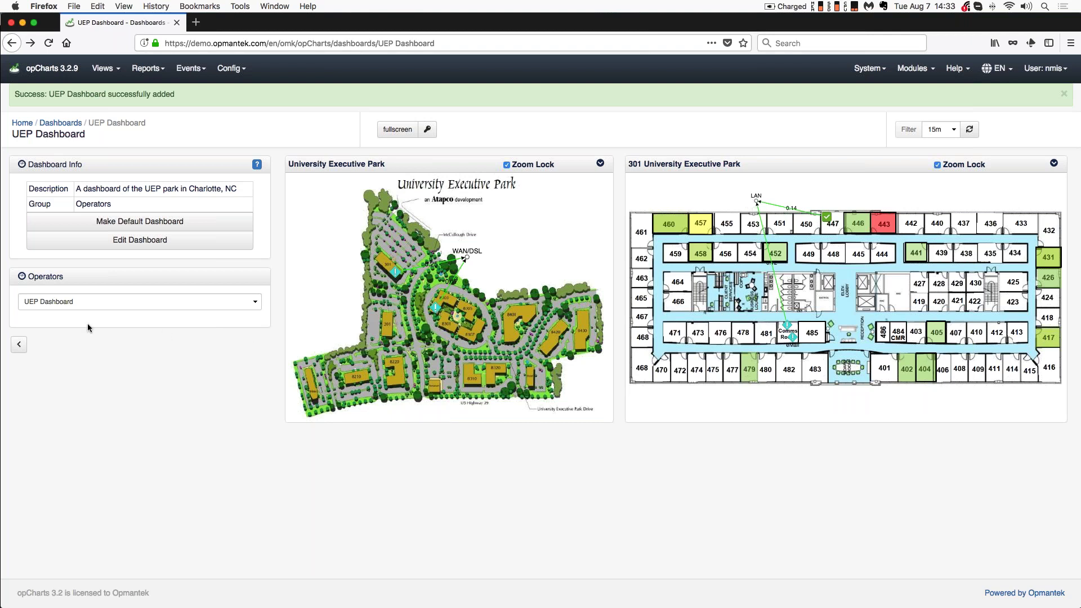
pyautogui.click(256, 302)
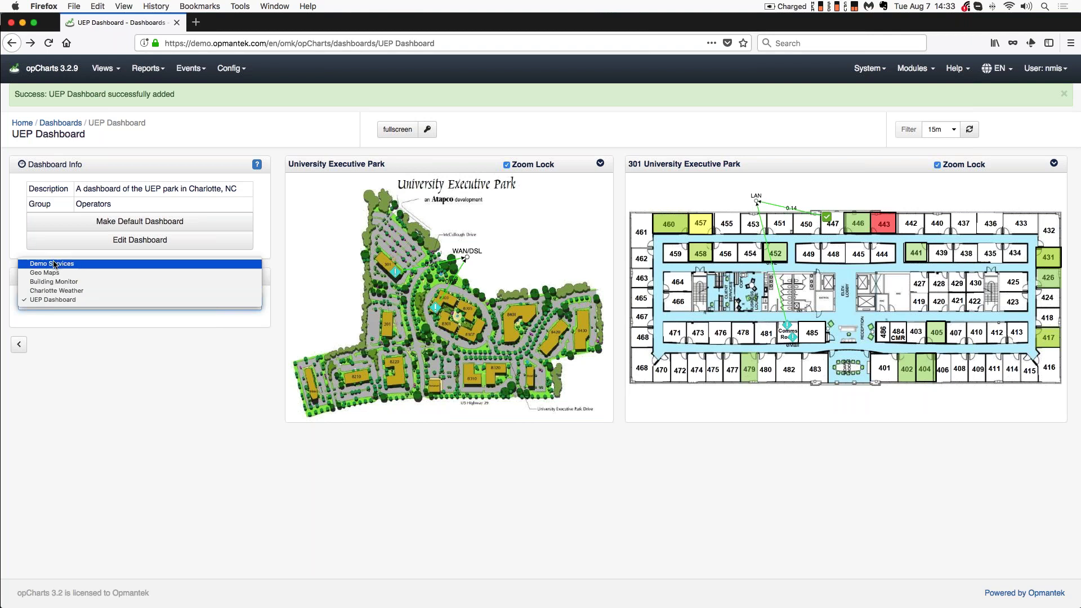
pyautogui.click(55, 291)
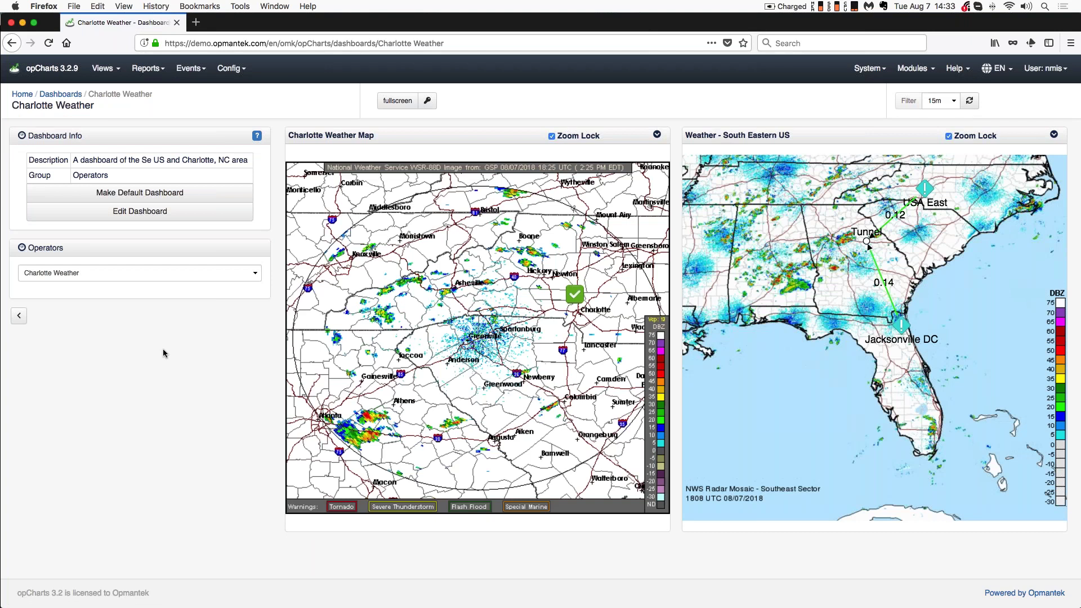
pyautogui.click(574, 295)
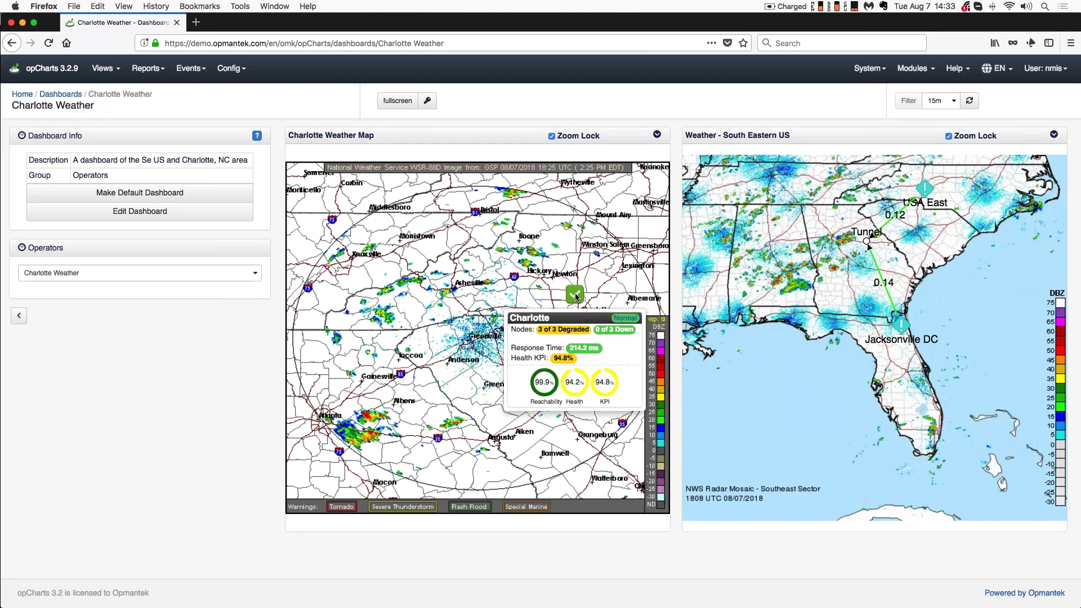
# Unlock zooming on the Charlotte Weather Map and enlarge the area around the Charlotte marker
pyautogui.click(552, 136)
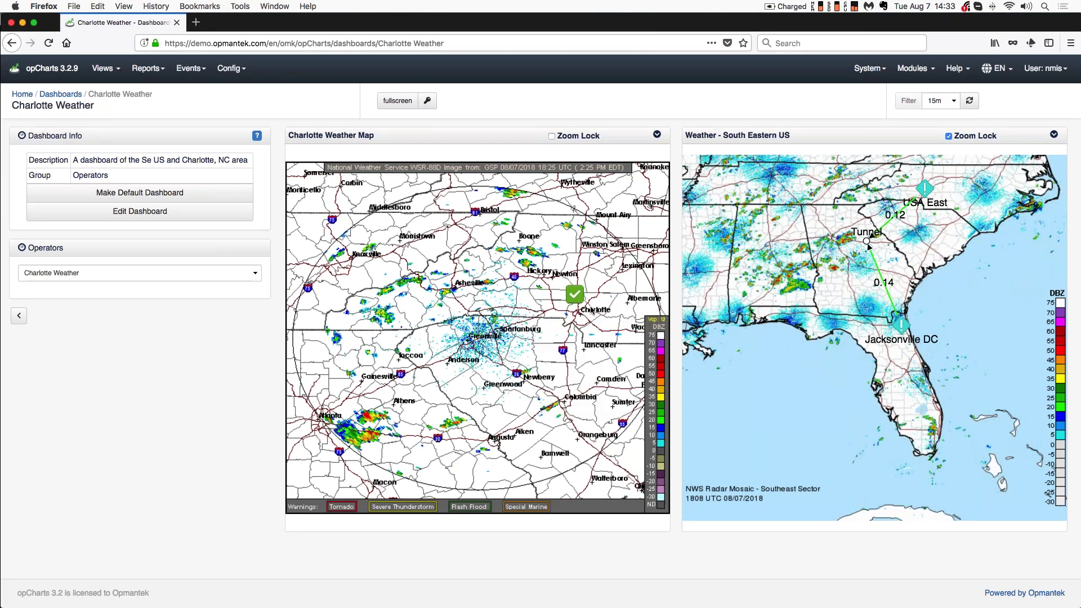
pyautogui.scroll(2, 592, 310)
pyautogui.scroll(1, 593, 310)
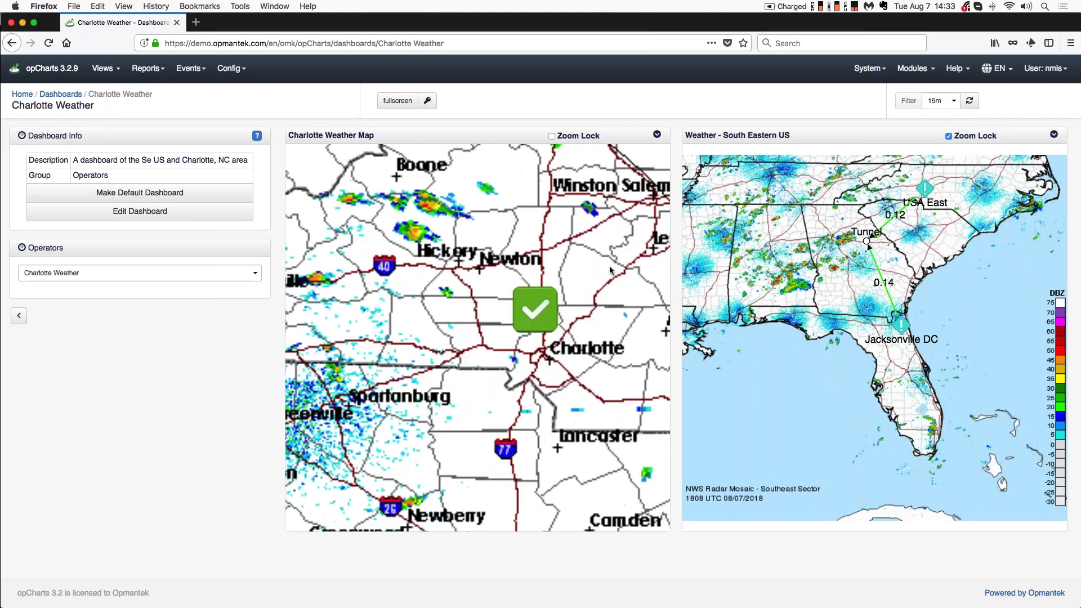
pyautogui.scroll(1, 574, 360)
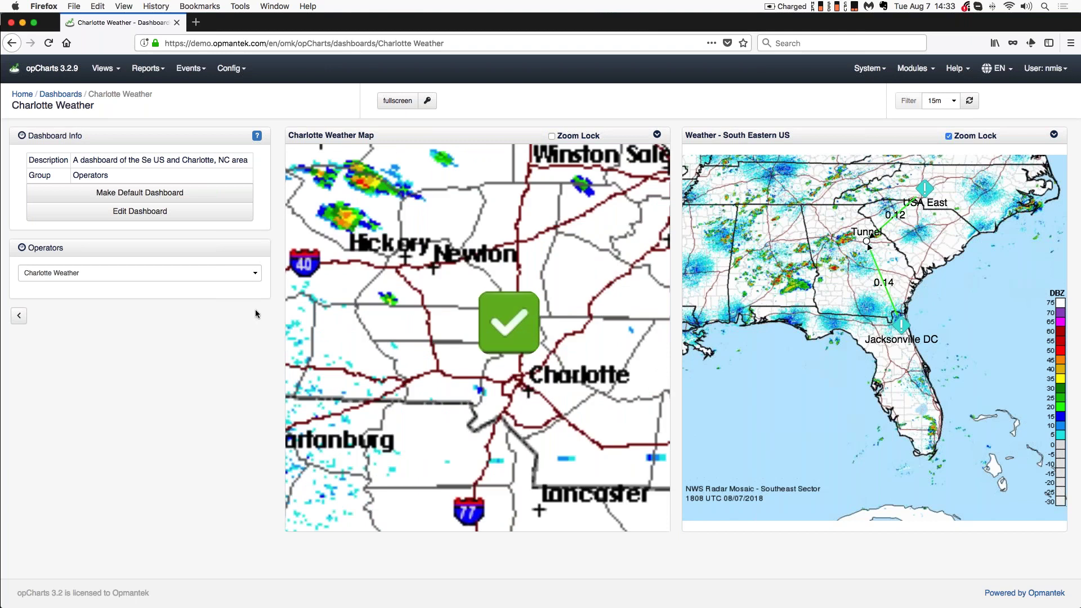
# Review the Geo Maps and Demo Services dashboards of the Operators group, including the response time graphs
pyautogui.click(254, 275)
pyautogui.click(236, 253)
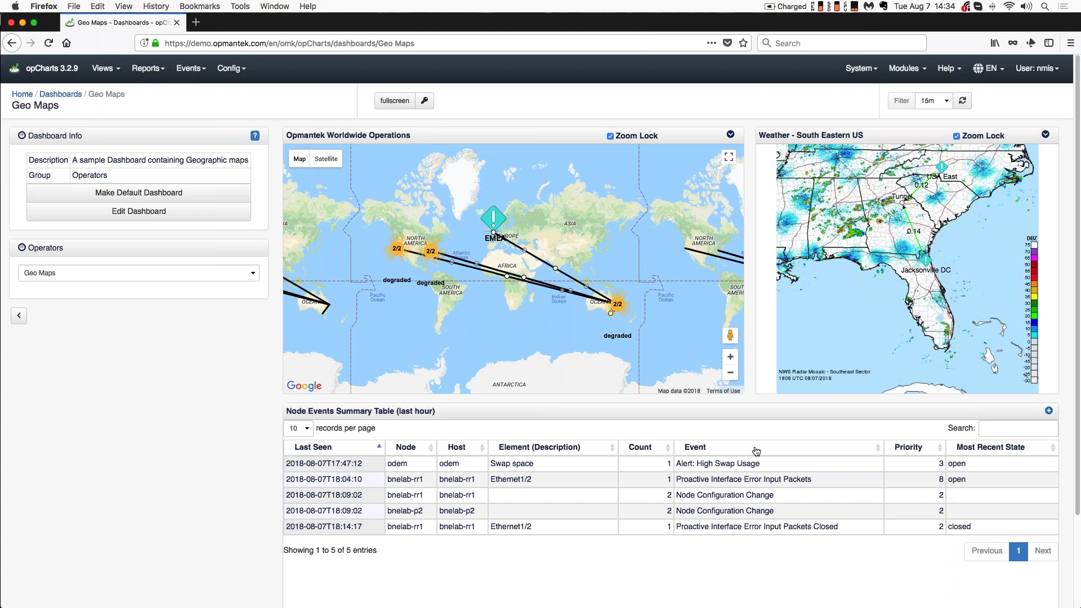
pyautogui.click(223, 277)
pyautogui.click(223, 262)
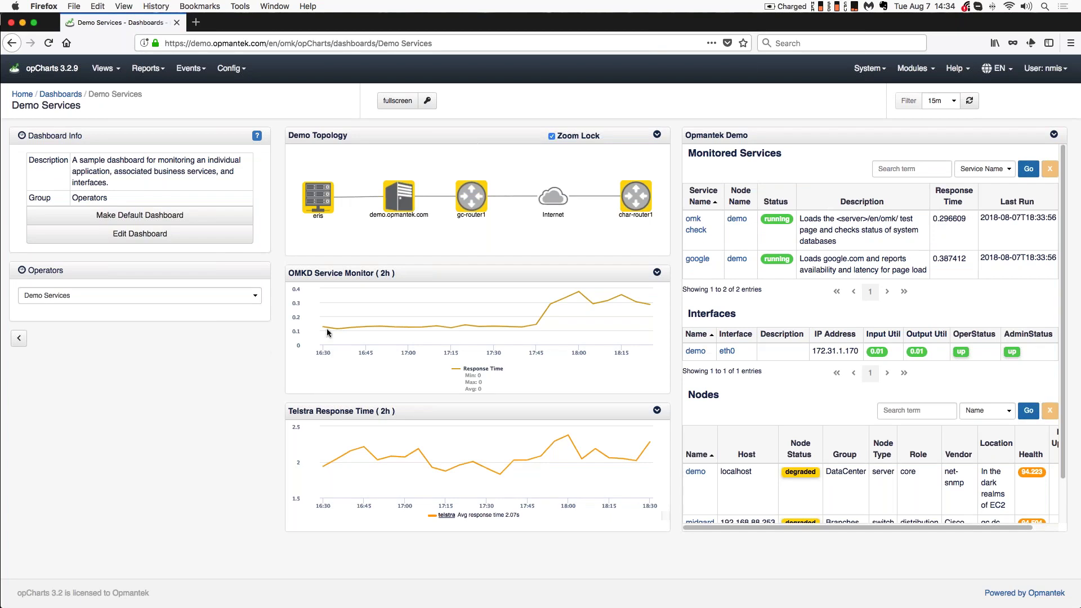
pyautogui.moveTo(365, 330)
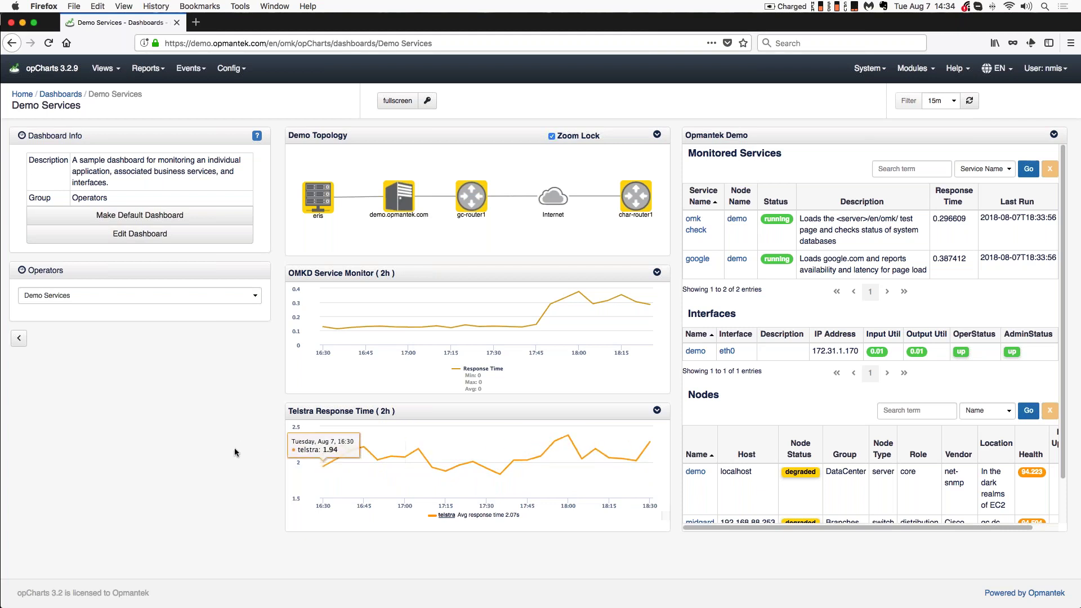
pyautogui.click(182, 297)
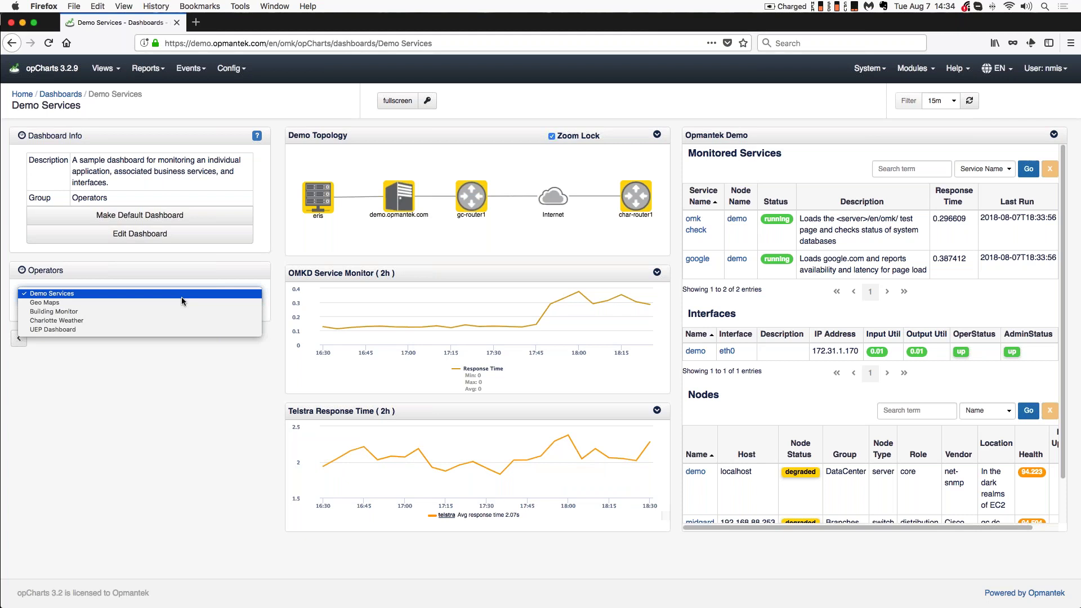
pyautogui.click(181, 296)
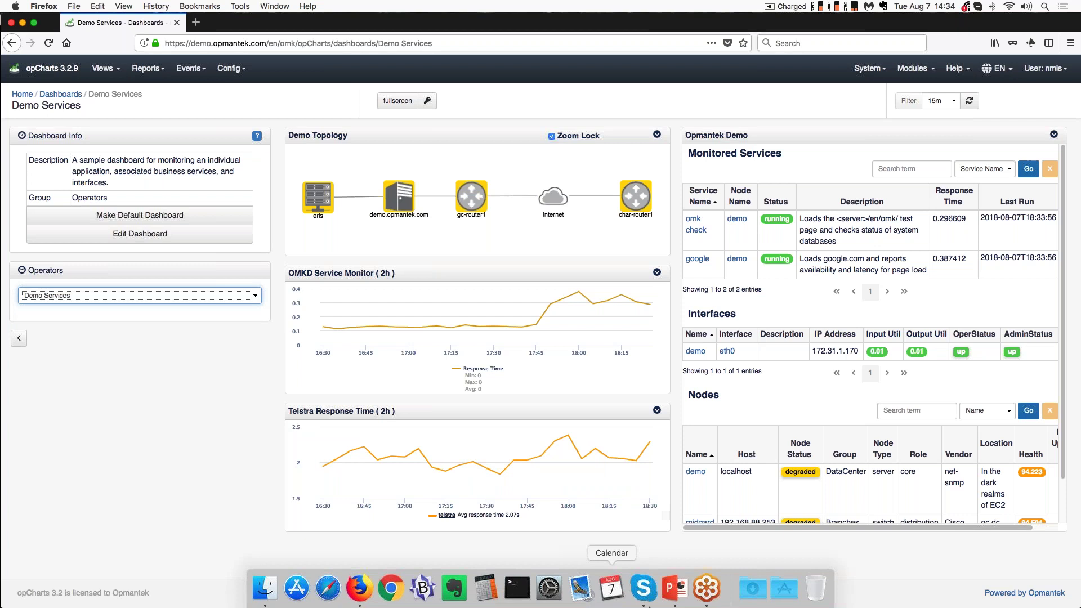
# Switch to the PowerPoint slide show, advance to the follow-up contact slide and leave the presentation
pyautogui.click(674, 587)
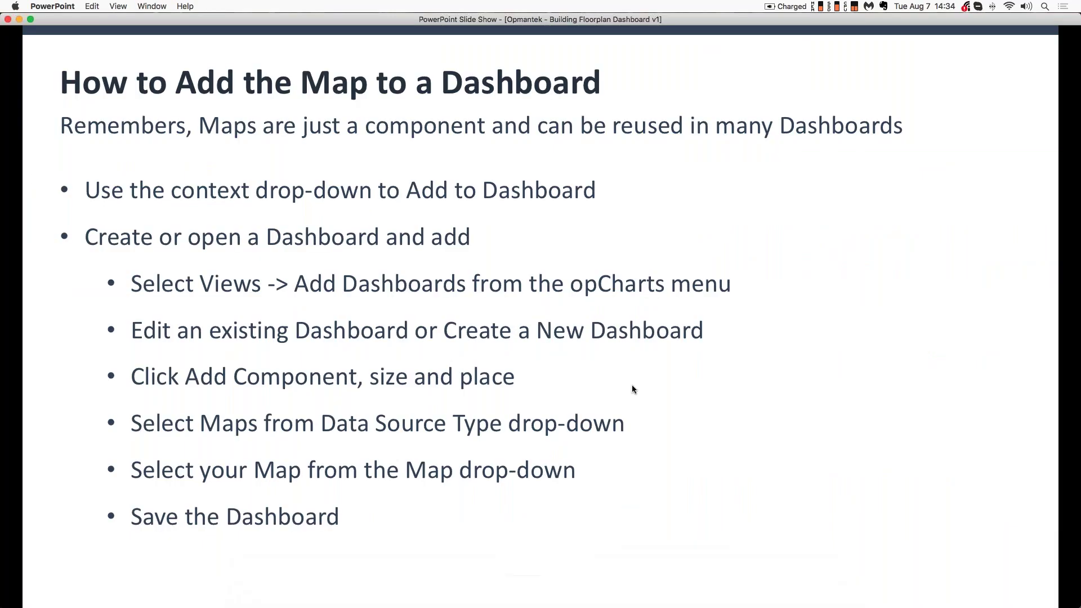
pyautogui.click(631, 385)
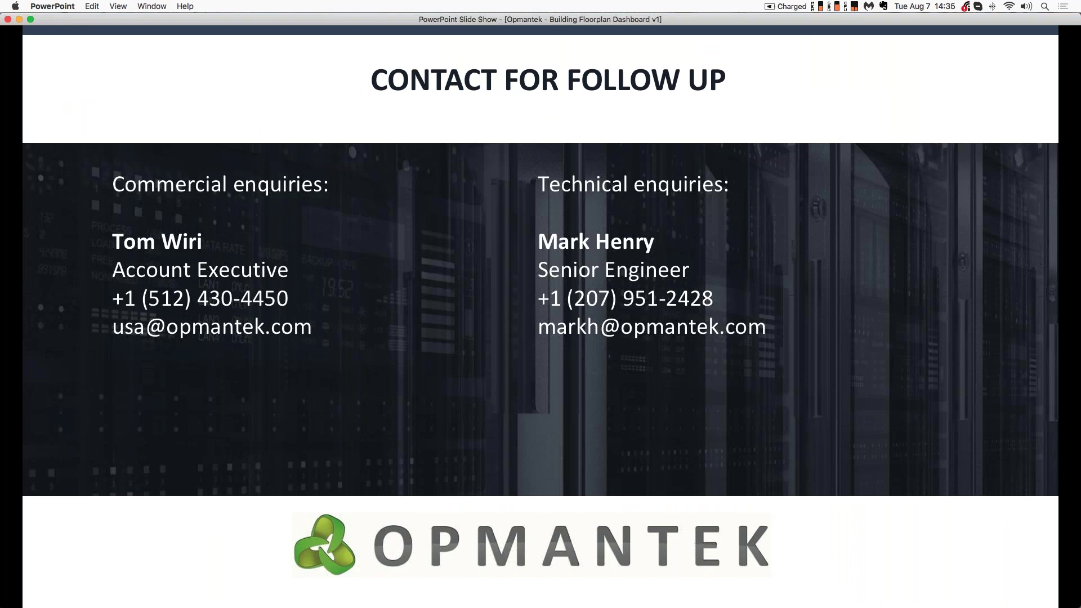
pyautogui.press('Escape')
pyautogui.press('super+Tab')
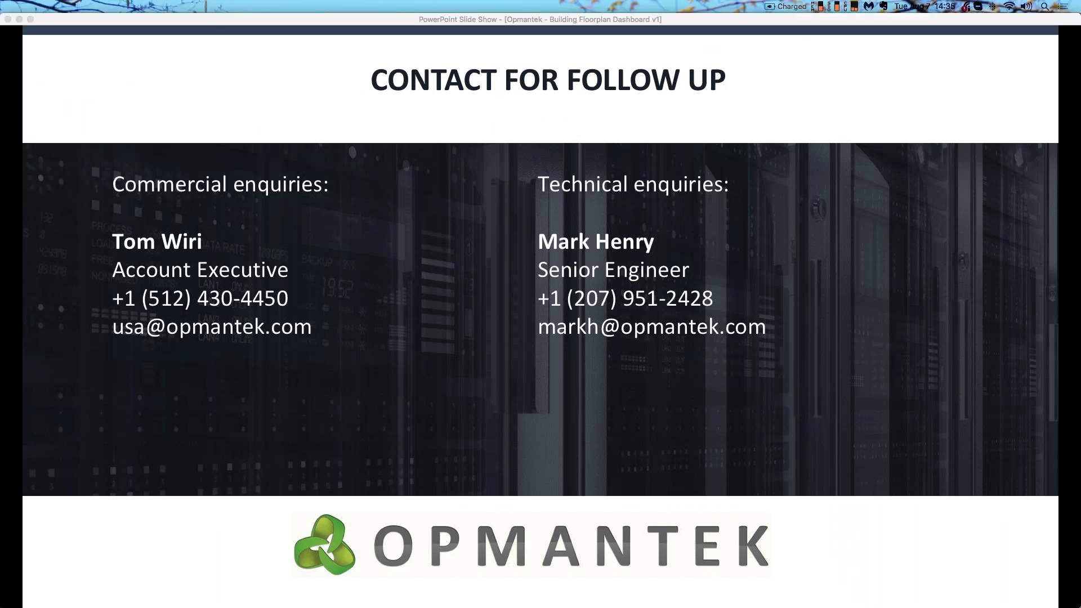